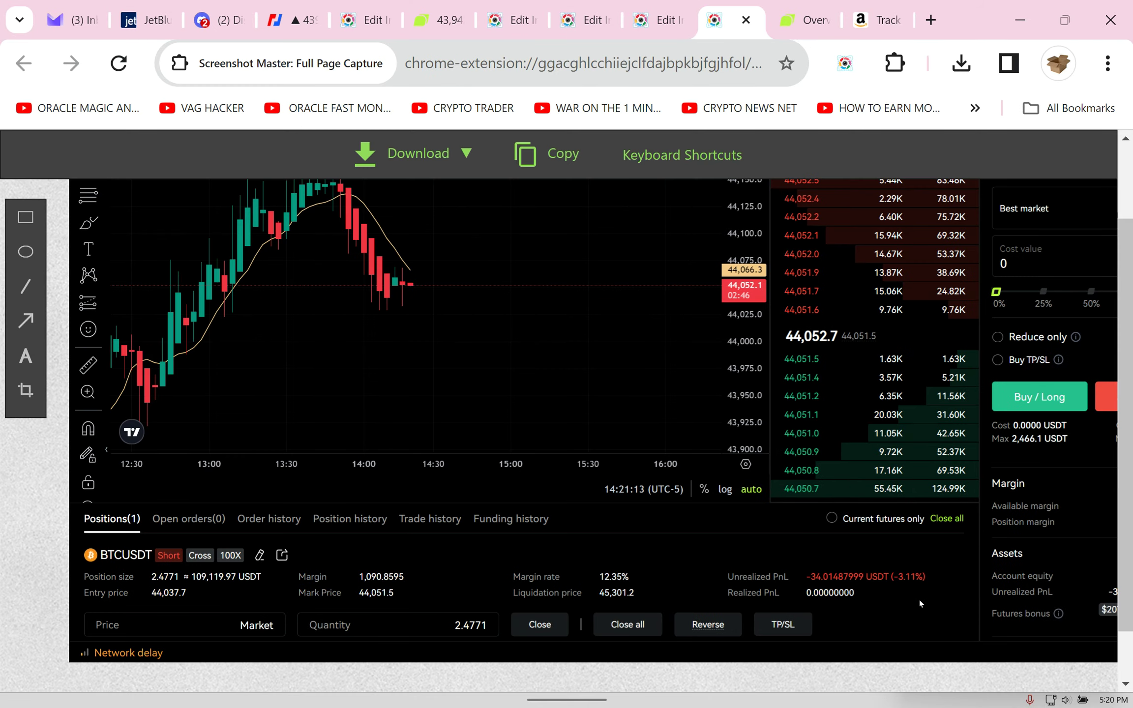
Browse three earlier Screenshot Master captures of the trade, then return to the live Bitunix tab
{"action": "left_click", "coordinate": [656, 23]}
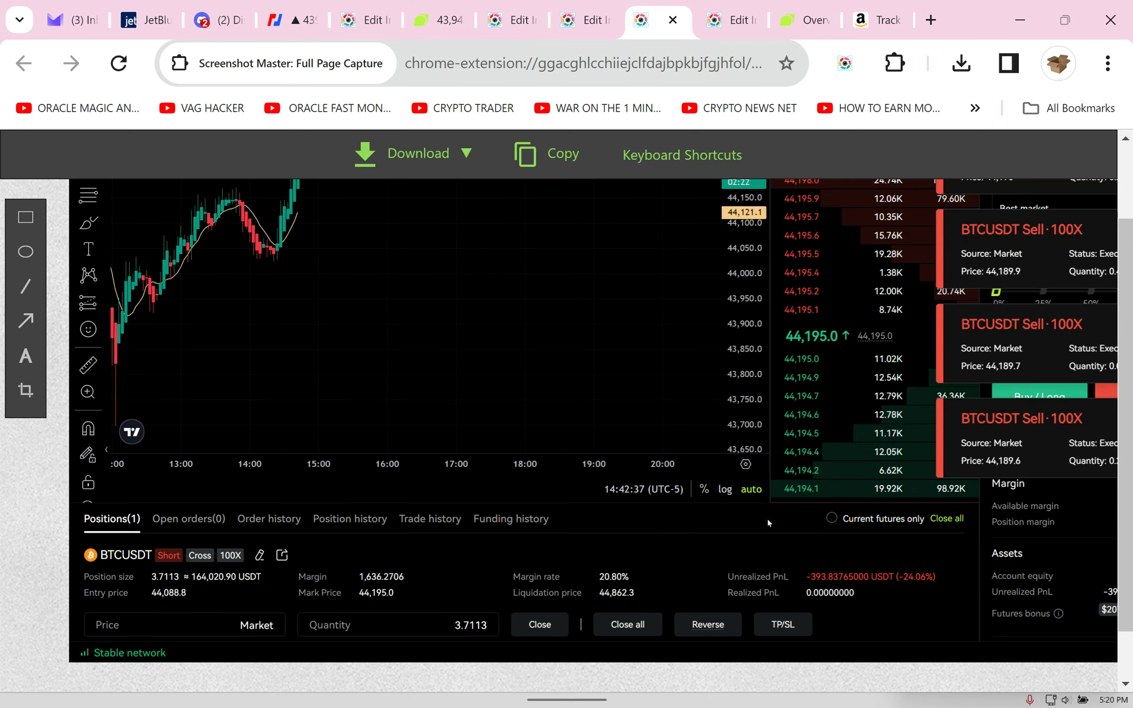
{"action": "left_click", "coordinate": [579, 21]}
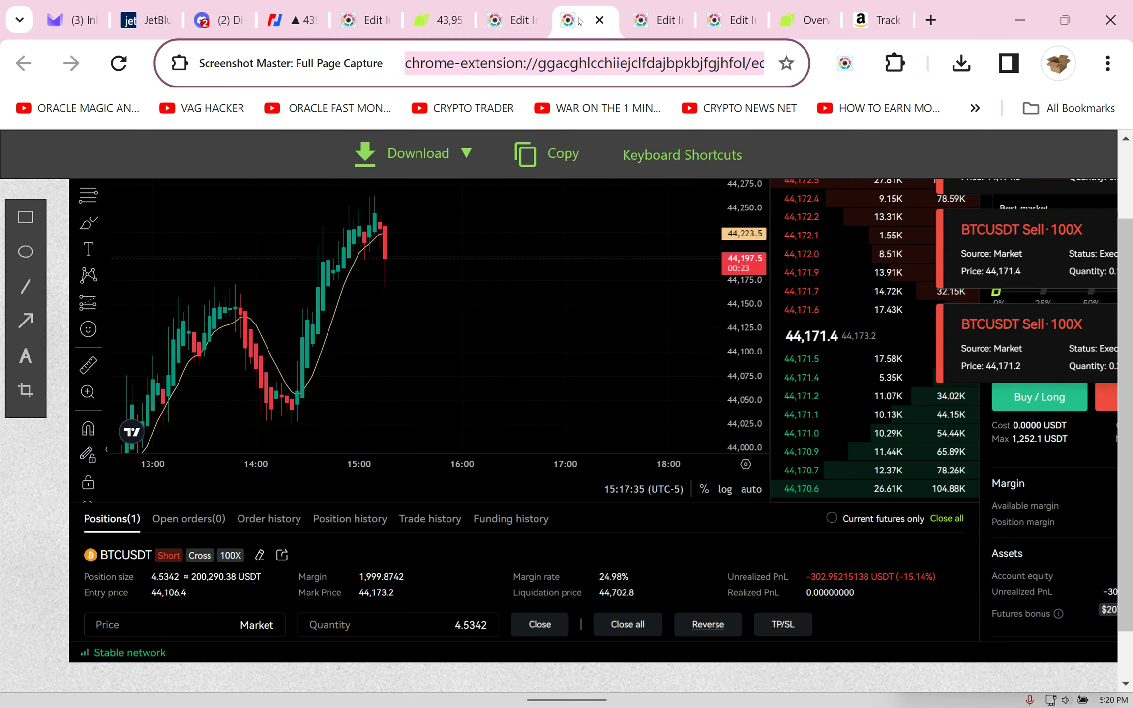
{"action": "left_click", "coordinate": [514, 17]}
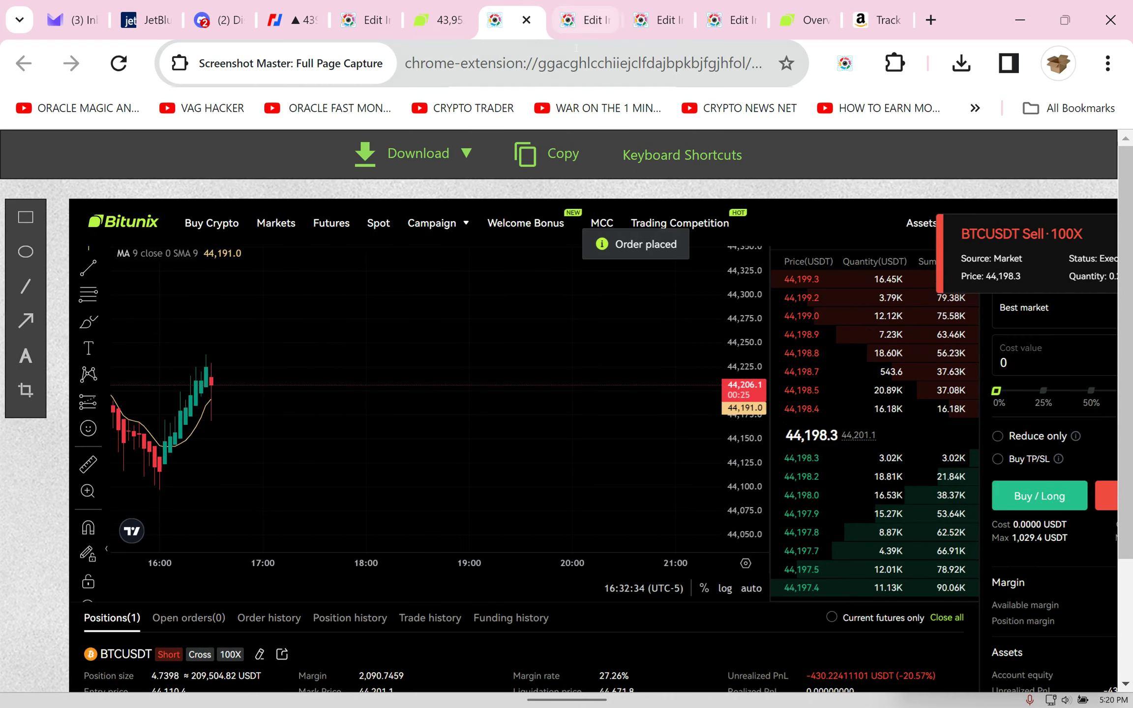
{"action": "left_click", "coordinate": [469, 34]}
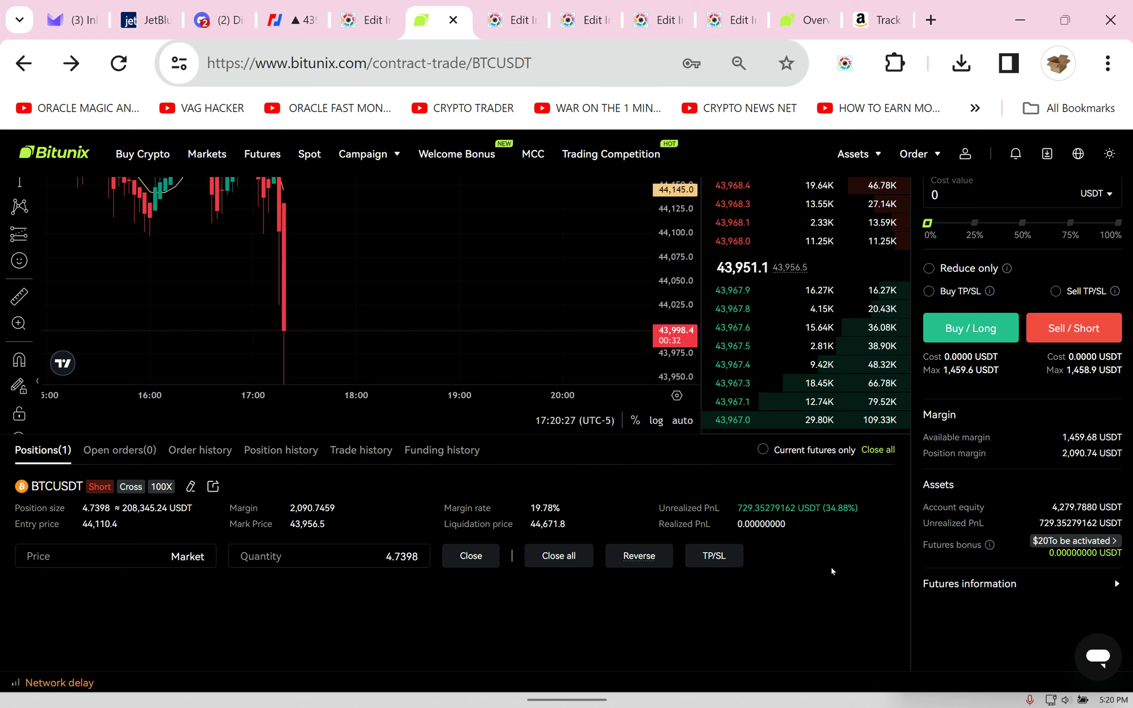
{"action": "scroll", "coordinate": [490, 581], "scroll_direction": "up", "scroll_amount": 1}
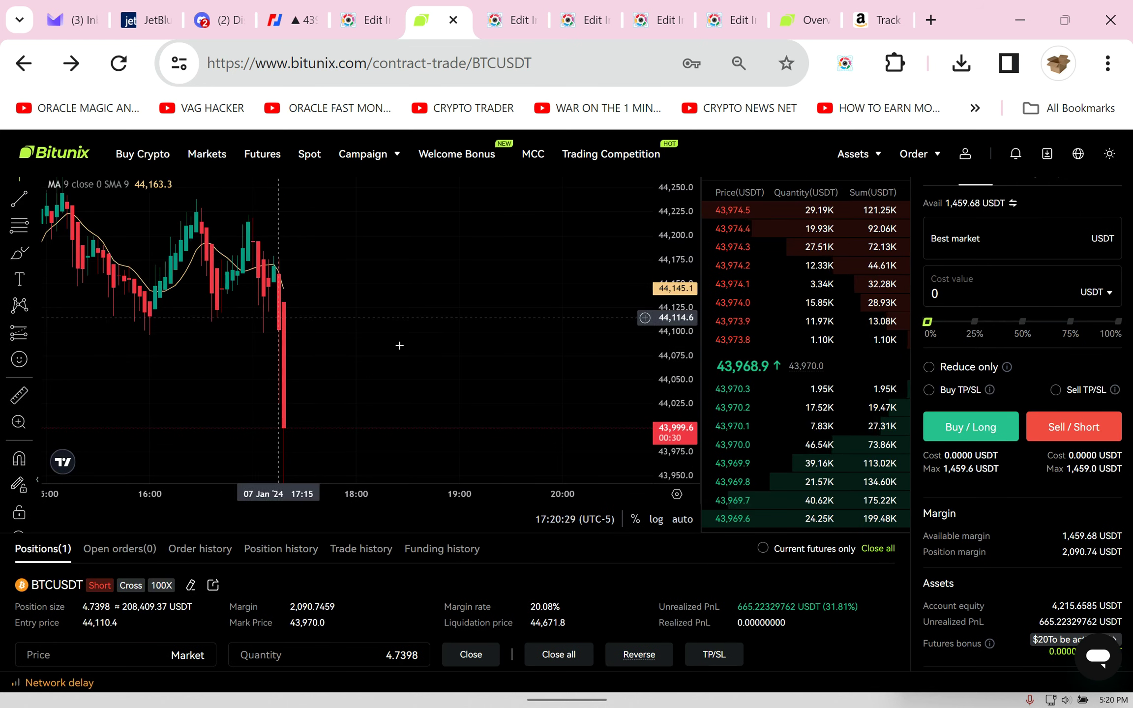
{"action": "scroll", "coordinate": [701, 599], "scroll_direction": "down", "scroll_amount": 2}
{"action": "scroll", "coordinate": [708, 529], "scroll_direction": "up", "scroll_amount": 1}
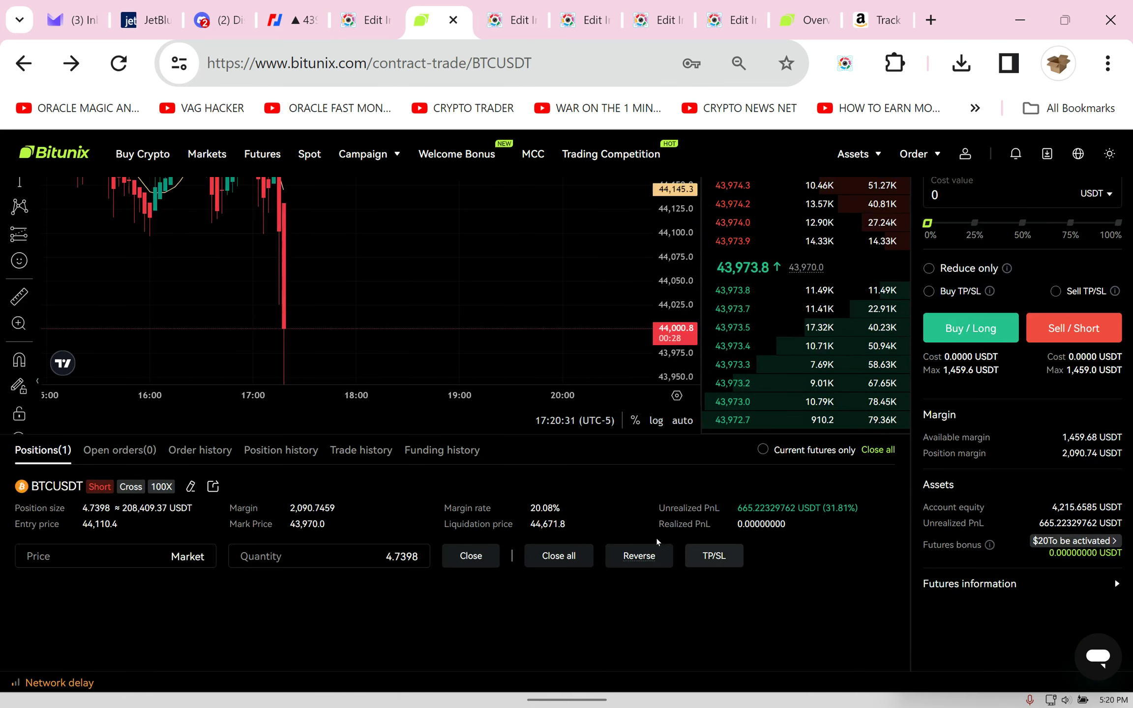
Close the BTCUSDT 100x short at market and confirm the close order
{"action": "left_click", "coordinate": [470, 555]}
{"action": "left_click", "coordinate": [662, 531]}
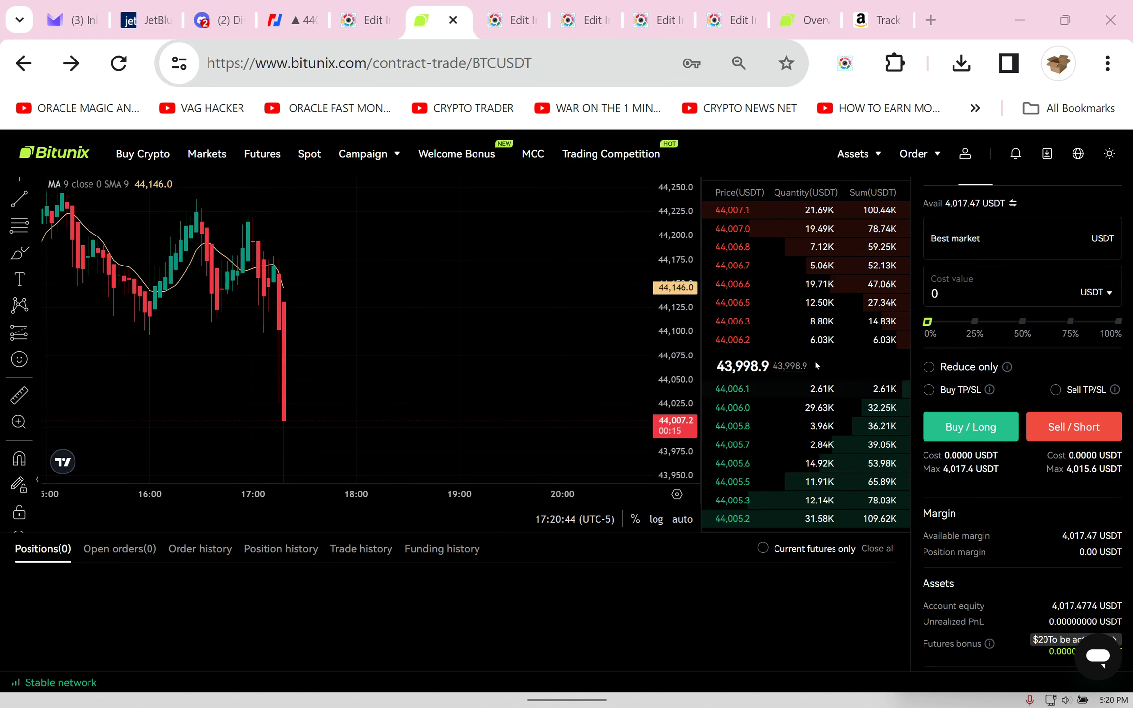
{"action": "scroll", "coordinate": [1057, 655], "scroll_direction": "up", "scroll_amount": 1}
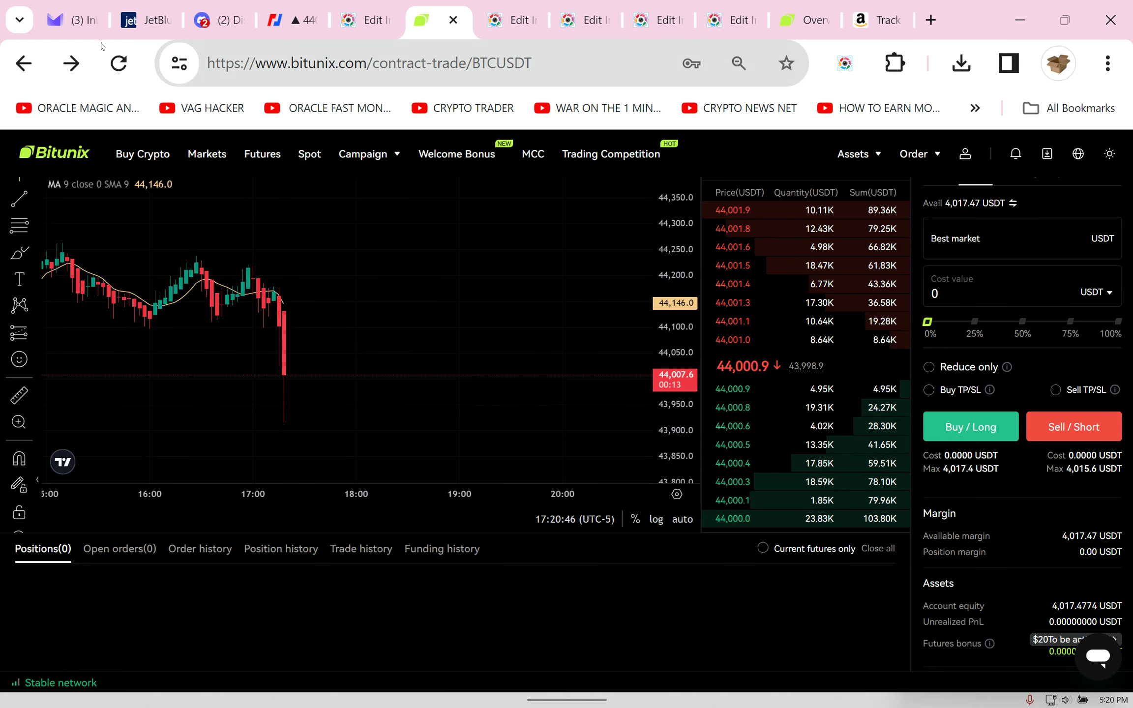
Reload the BTCUSDT page, set the chart to 1-minute candles, and return to the live tab
{"action": "key", "text": "F5"}
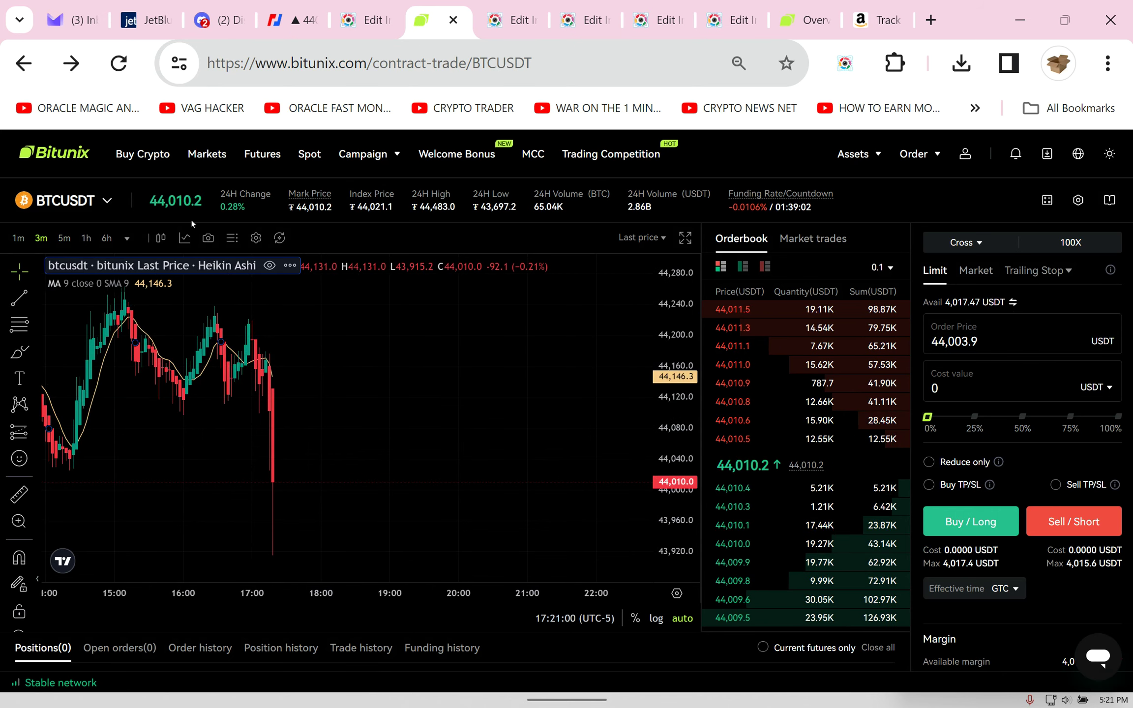
{"action": "left_click", "coordinate": [19, 238]}
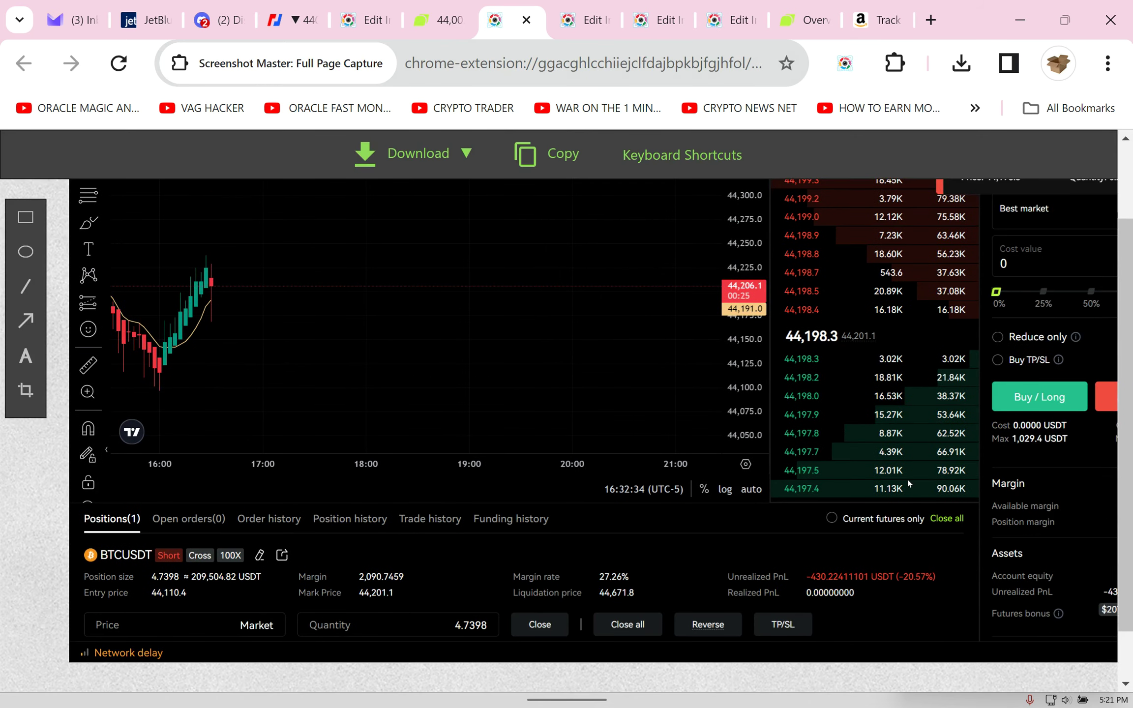
{"action": "left_click", "coordinate": [439, 19]}
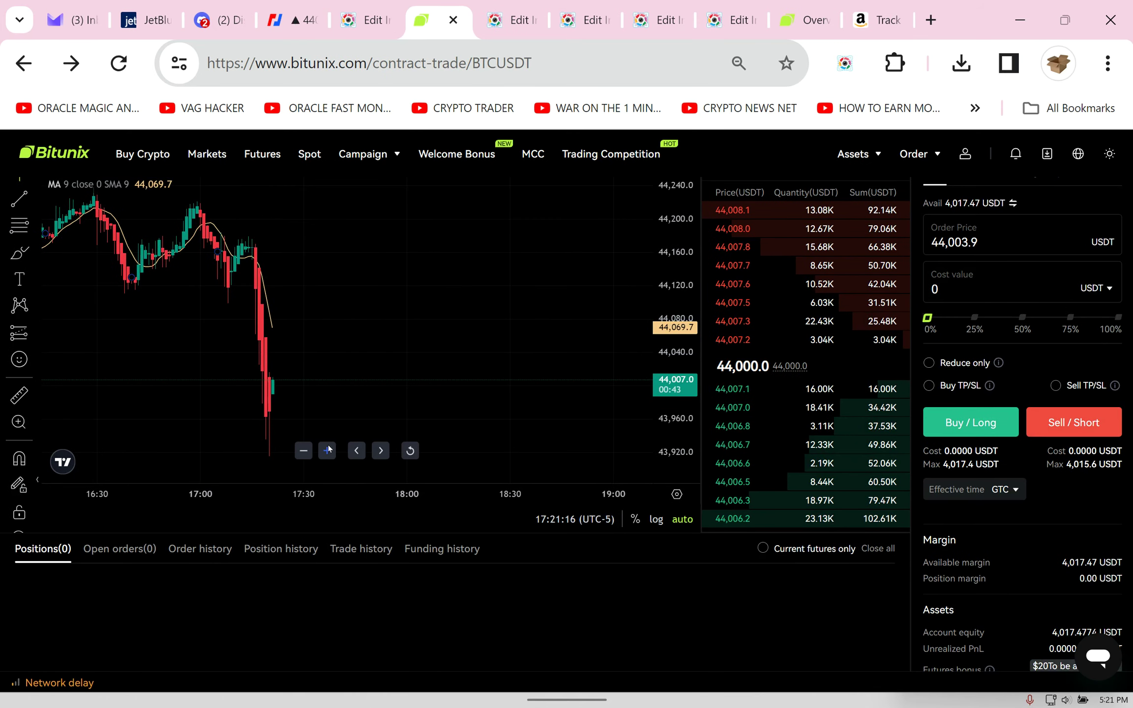
{"action": "scroll", "coordinate": [309, 399], "scroll_direction": "up", "scroll_amount": 3}
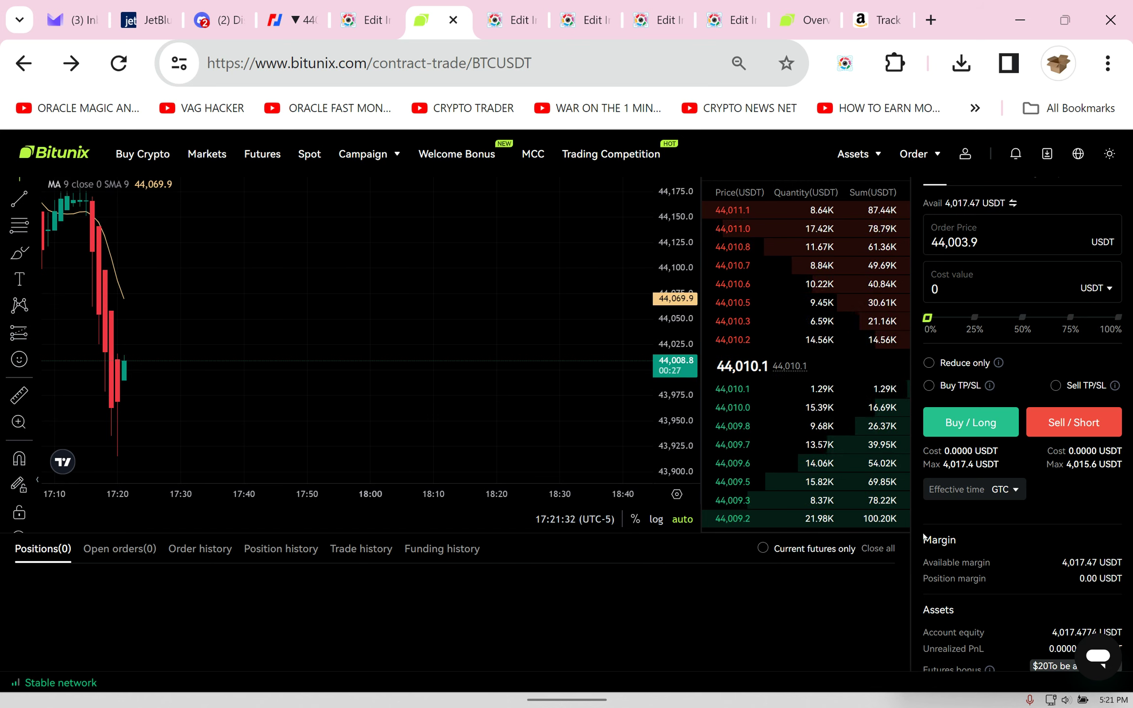
{"action": "scroll", "coordinate": [1033, 396], "scroll_direction": "up", "scroll_amount": 2}
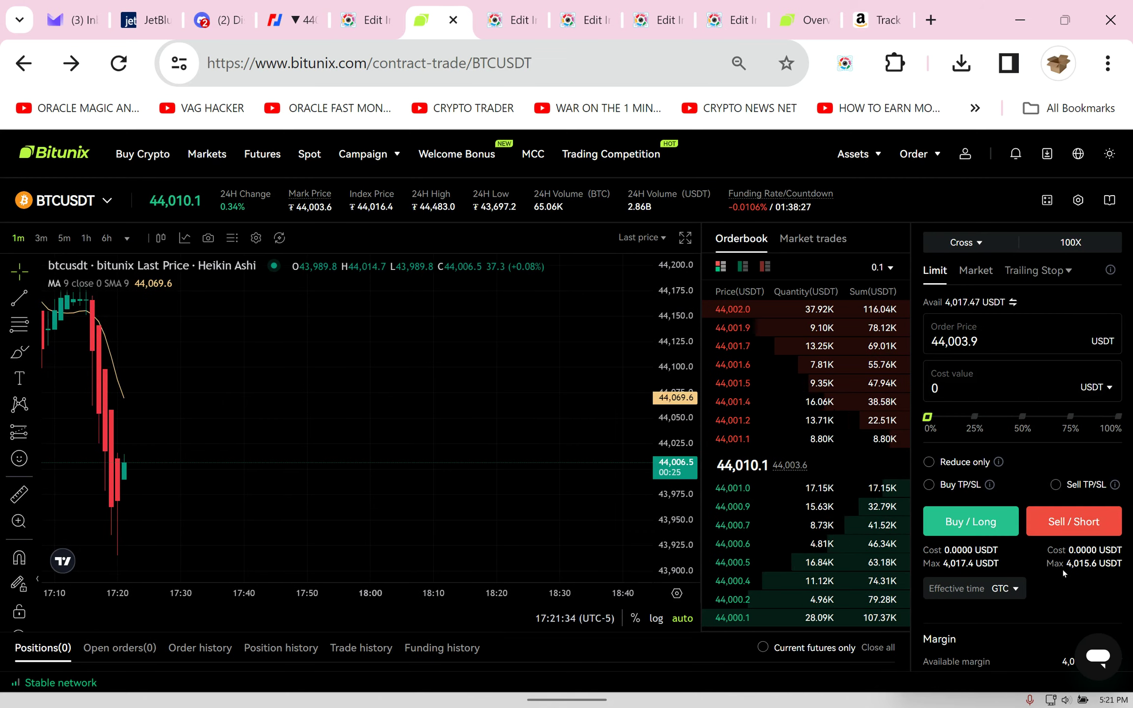
{"action": "mouse_move", "coordinate": [859, 155]}
{"action": "left_click", "coordinate": [726, 209]}
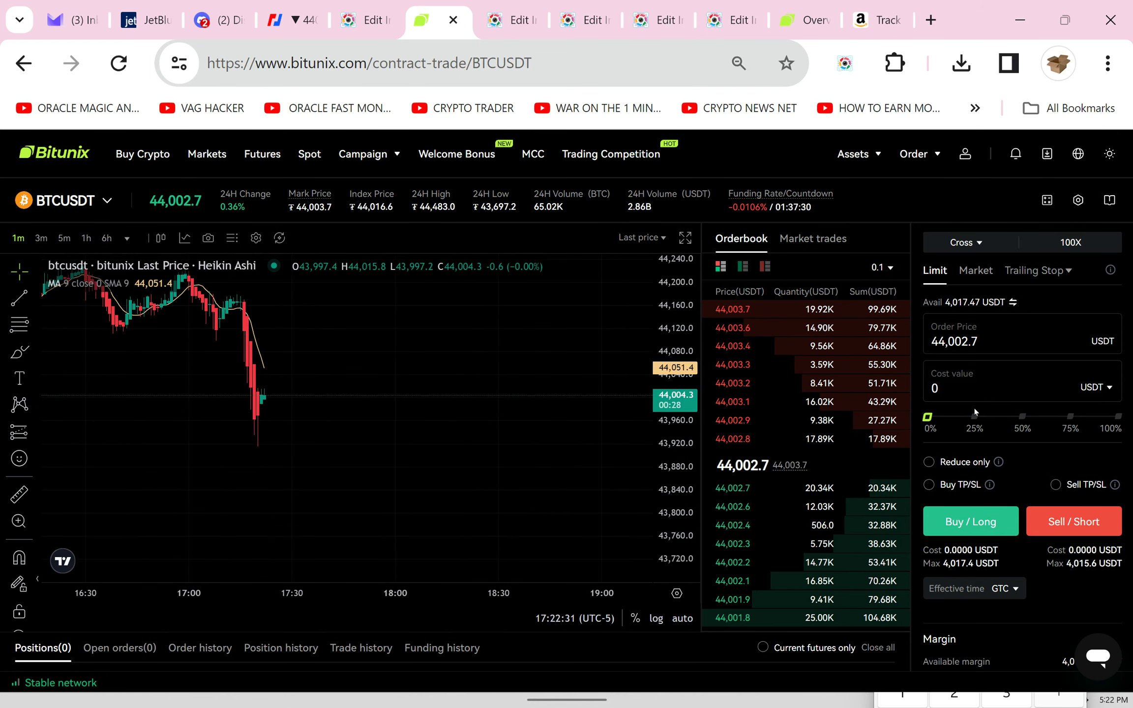
{"action": "left_click", "coordinate": [1014, 302]}
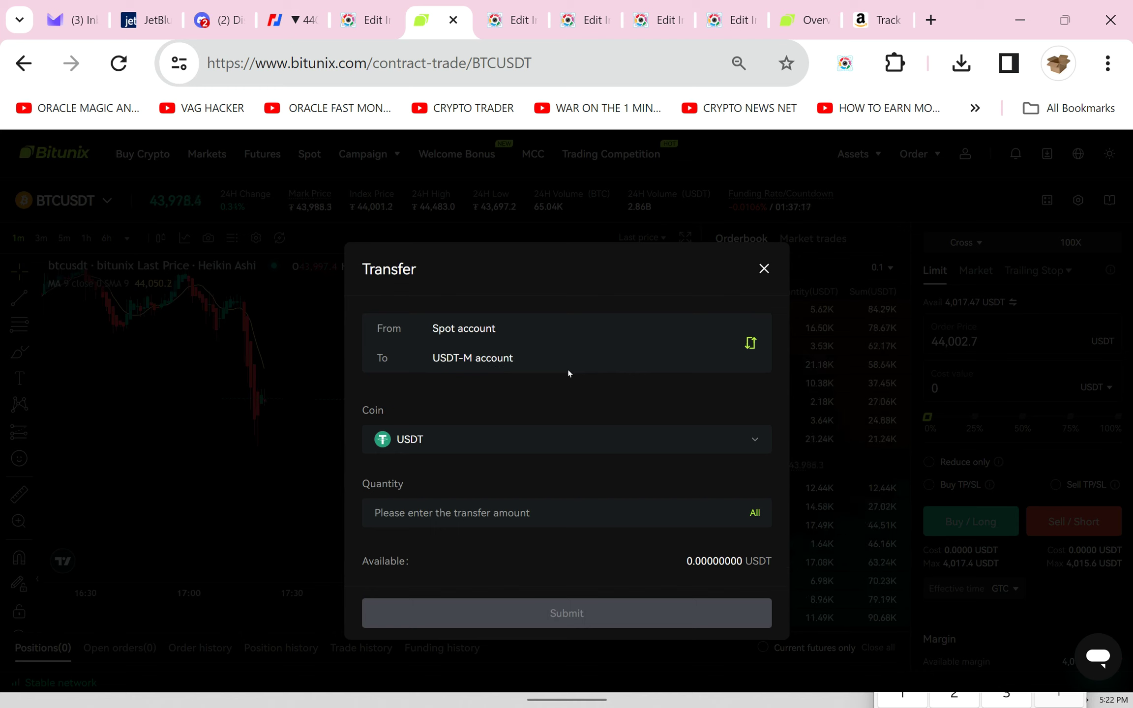
{"action": "left_click", "coordinate": [751, 344]}
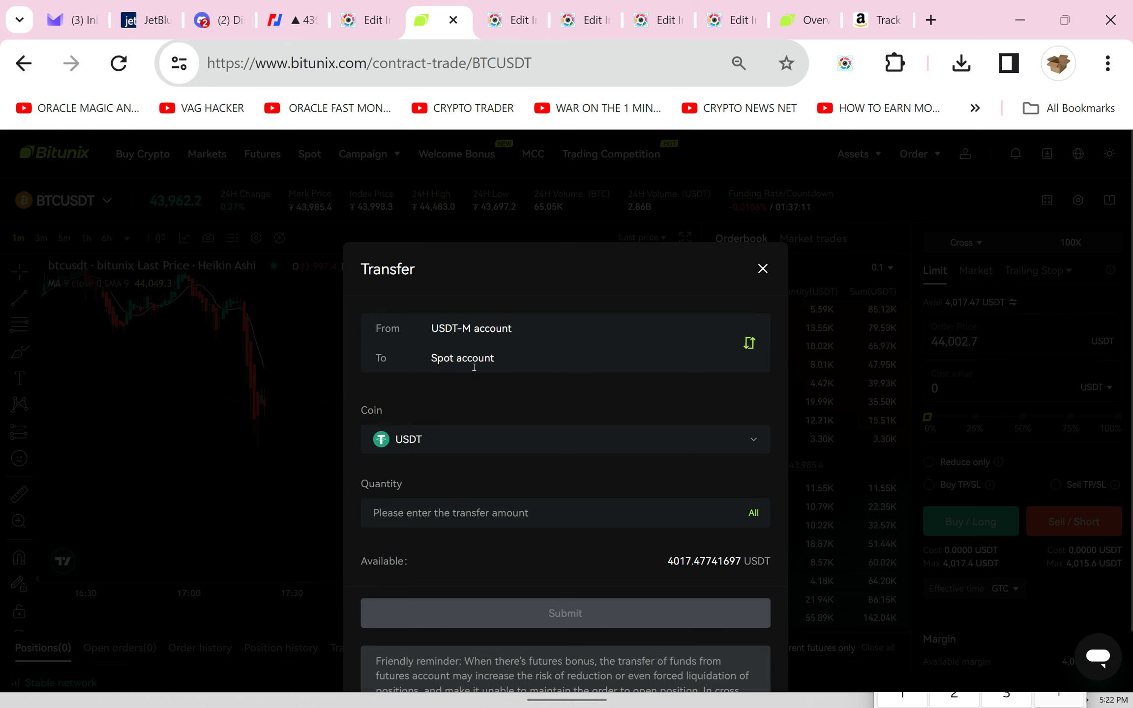
{"action": "left_click", "coordinate": [763, 266]}
{"action": "mouse_move", "coordinate": [853, 155]}
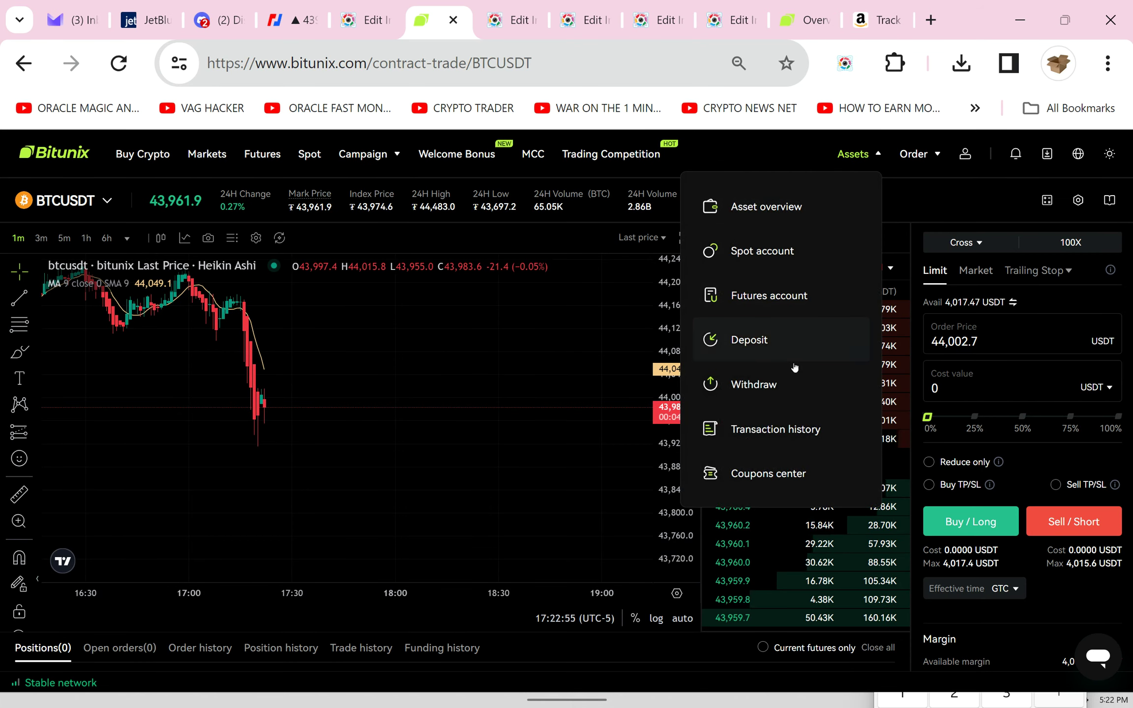
Place a Market sell/short on BTCUSDT with a 1,500 USDT cost value at 100x cross
{"action": "left_click_drag", "start_coordinate": [359, 448], "coordinate": [253, 460]}
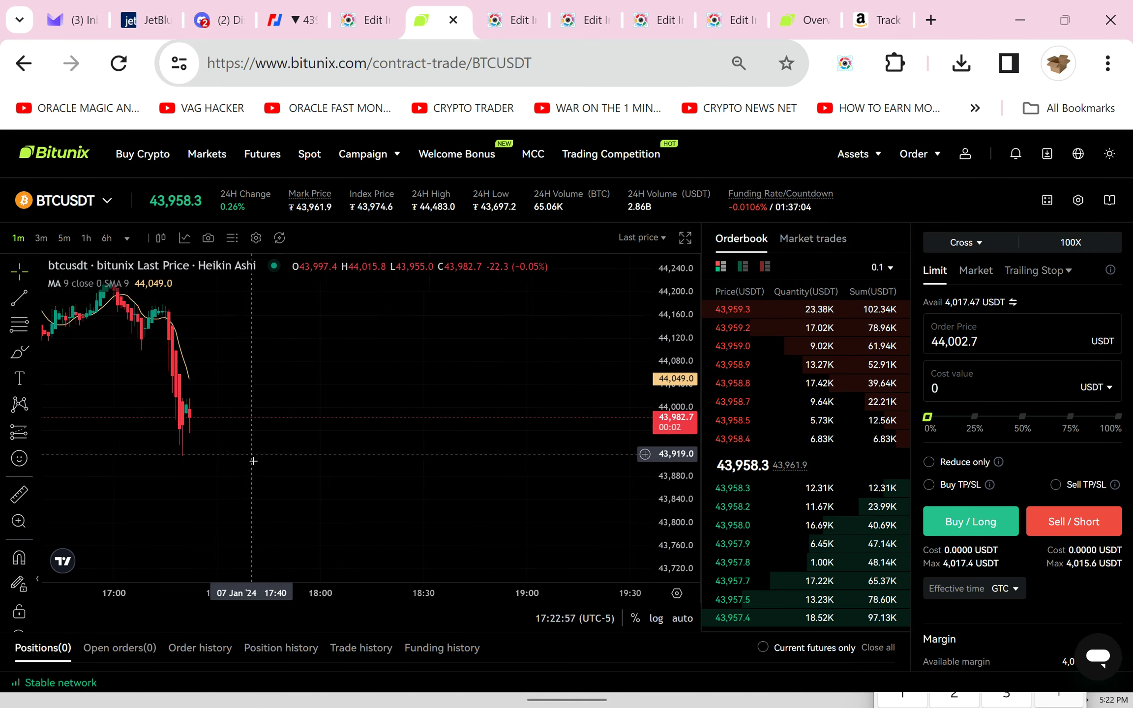
{"action": "mouse_move", "coordinate": [375, 593]}
{"action": "scroll", "coordinate": [341, 458], "scroll_direction": "up", "scroll_amount": 3}
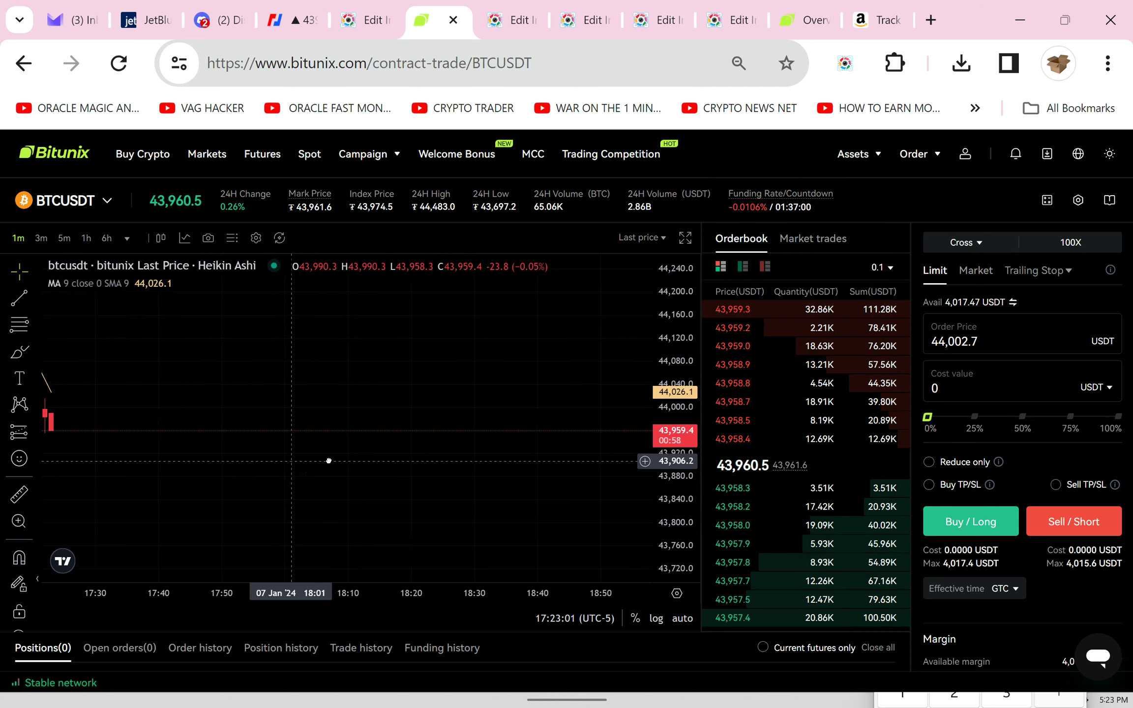
{"action": "left_click_drag", "start_coordinate": [341, 458], "coordinate": [404, 455]}
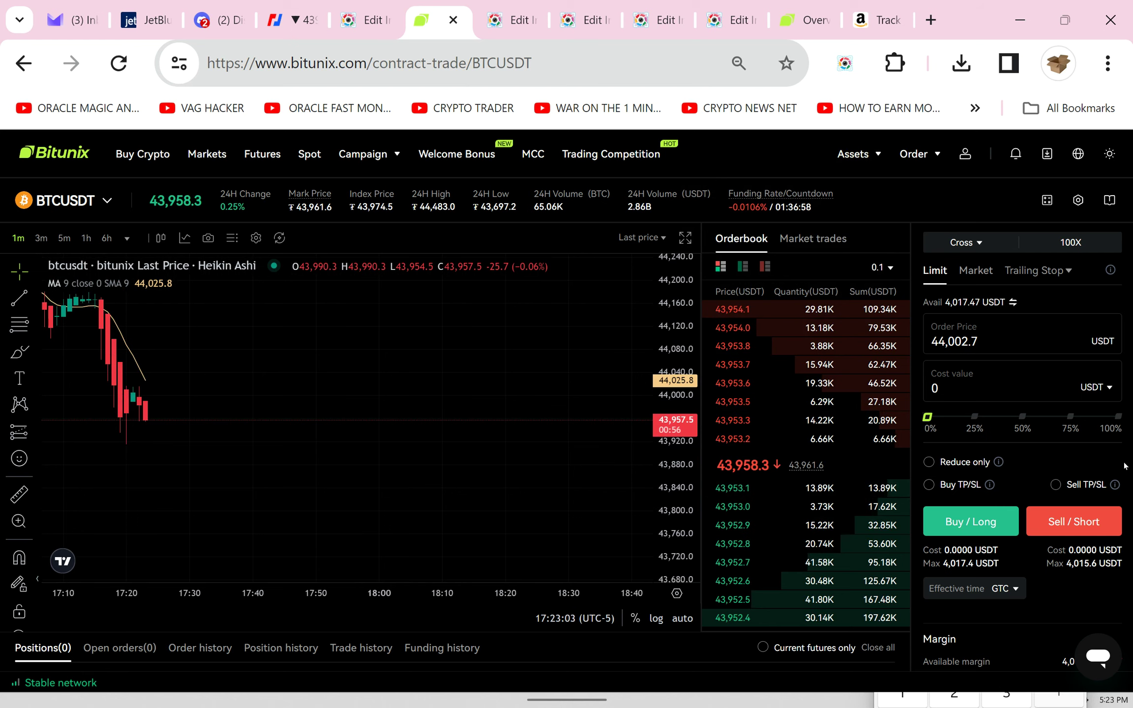
{"action": "left_click", "coordinate": [975, 270]}
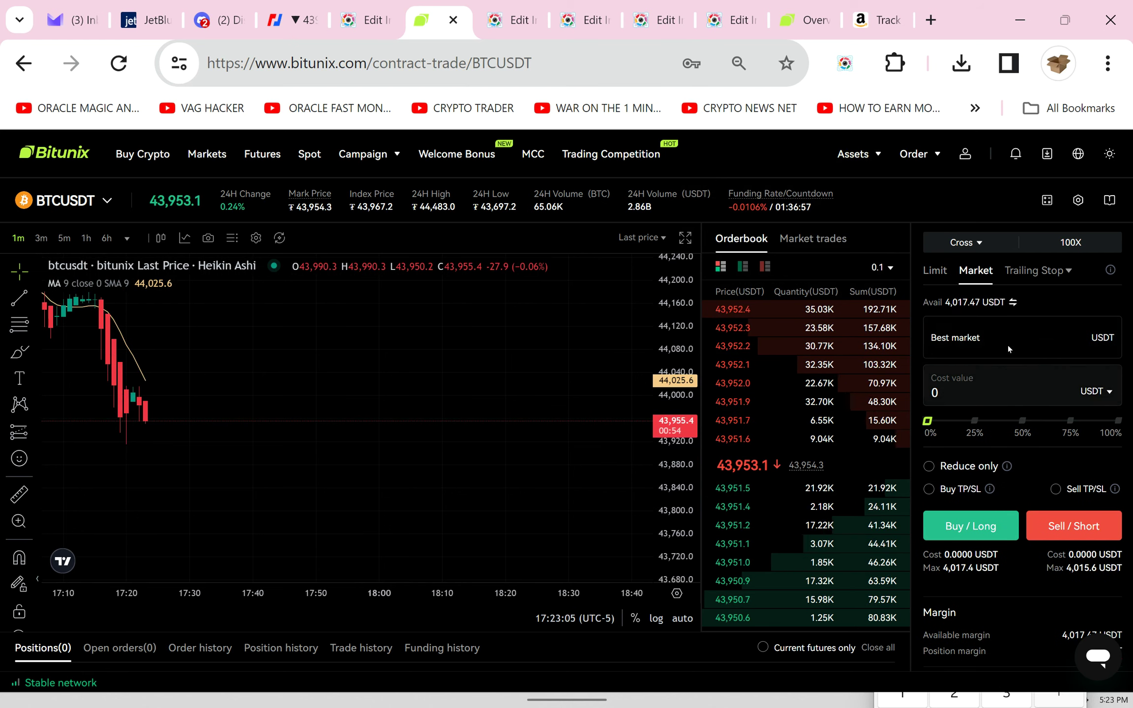
{"action": "left_click", "coordinate": [949, 373]}
{"action": "type", "text": "1"}
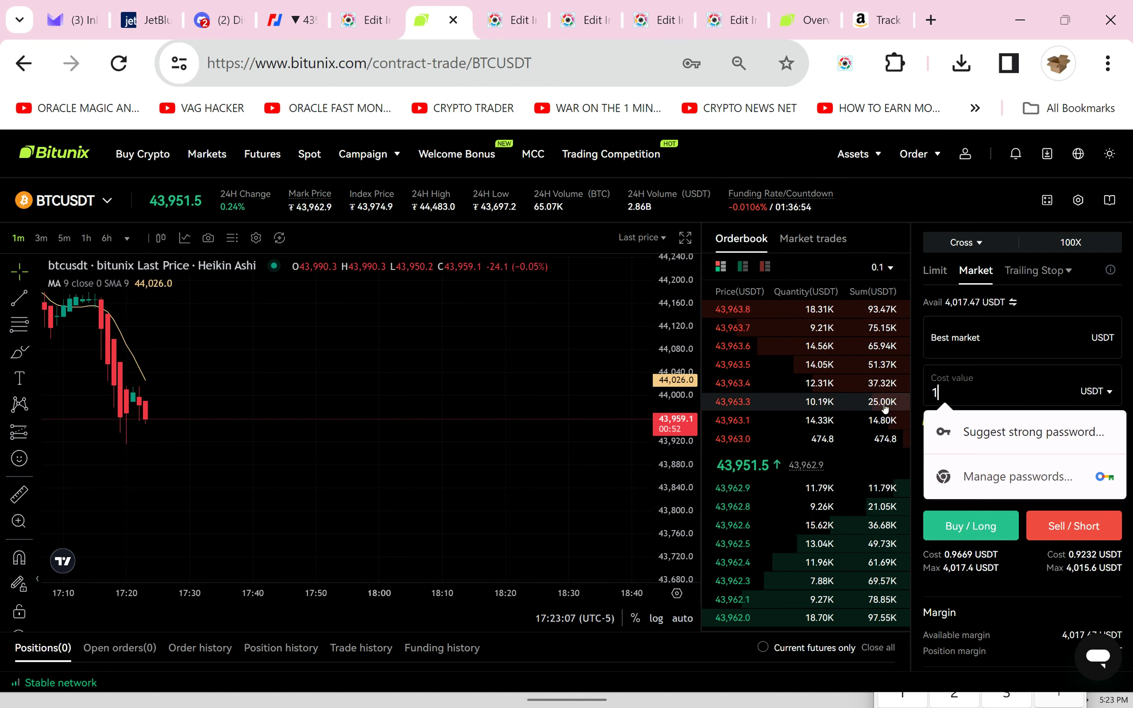
{"action": "type", "text": ",500"}
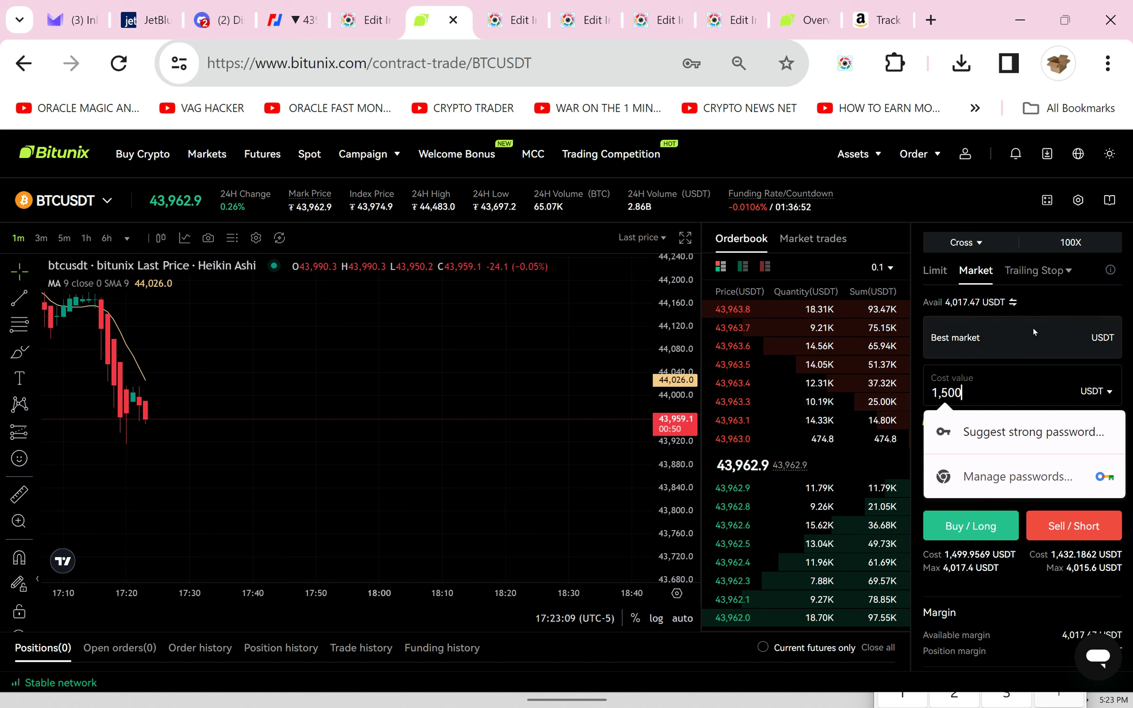
{"action": "left_click", "coordinate": [1062, 539]}
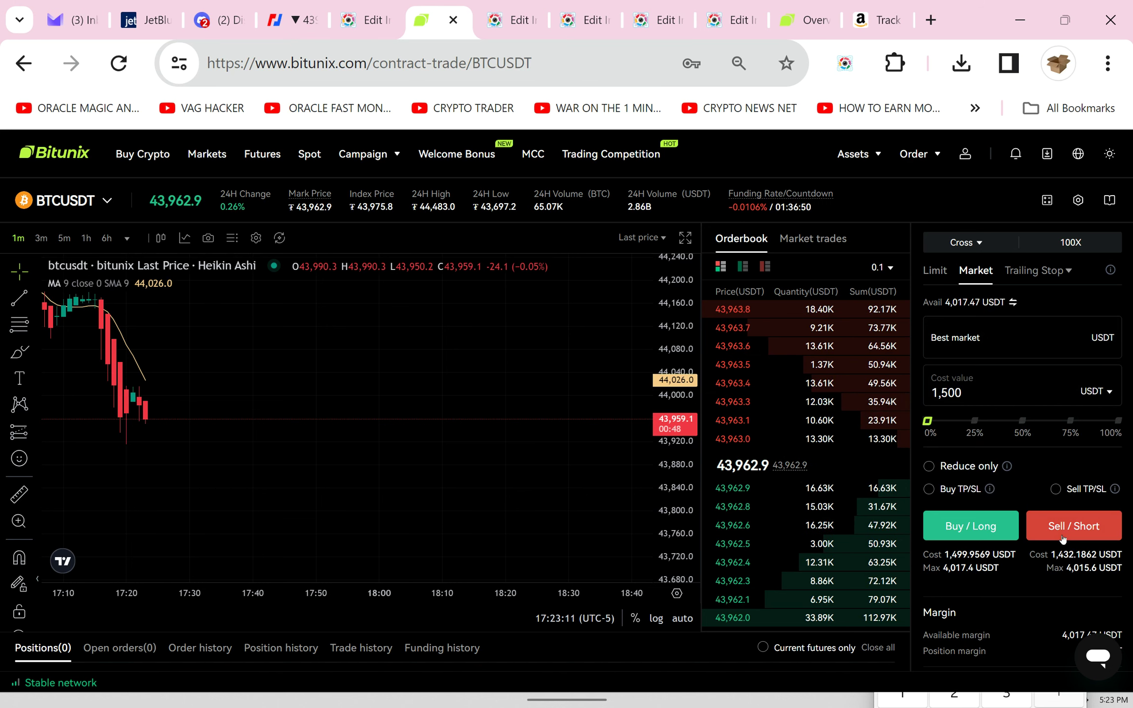
{"action": "left_click", "coordinate": [1073, 527]}
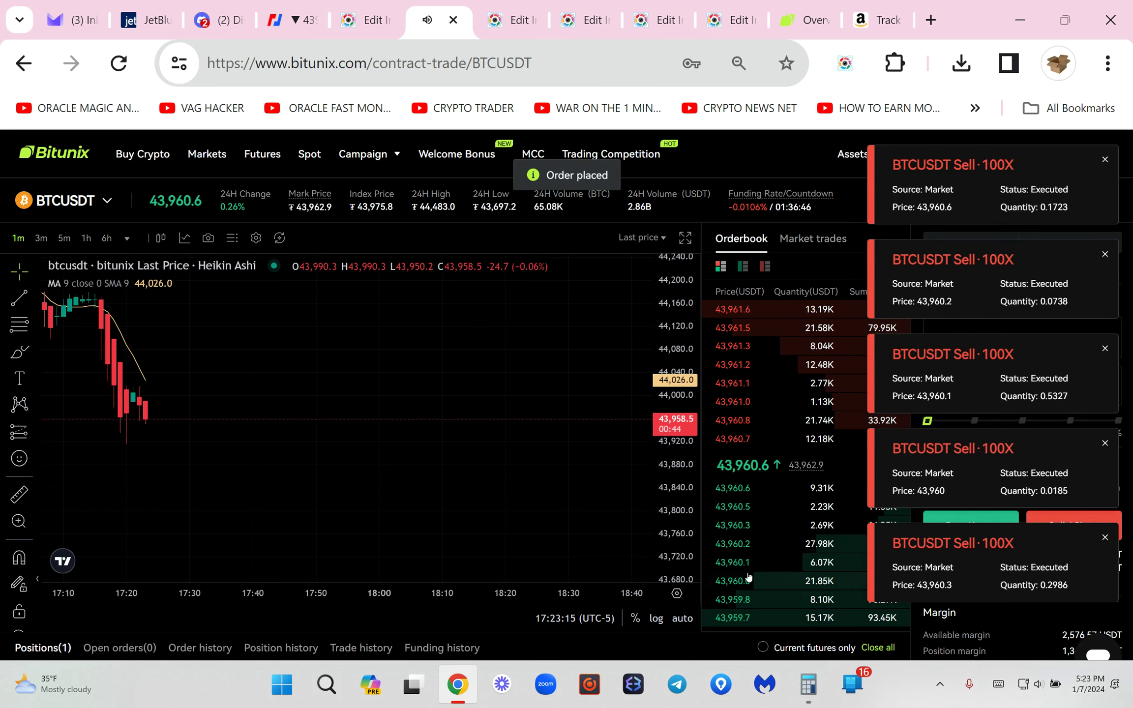
{"action": "scroll", "coordinate": [1008, 392], "scroll_direction": "down", "scroll_amount": 2}
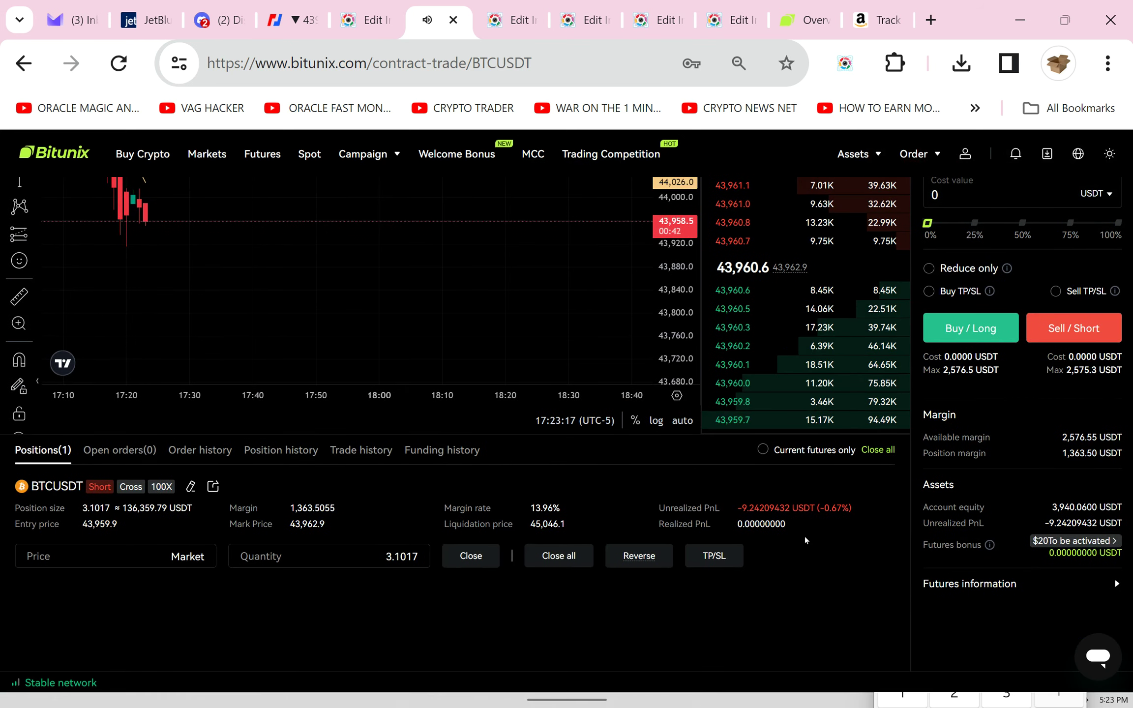
{"action": "scroll", "coordinate": [804, 536], "scroll_direction": "up", "scroll_amount": 1}
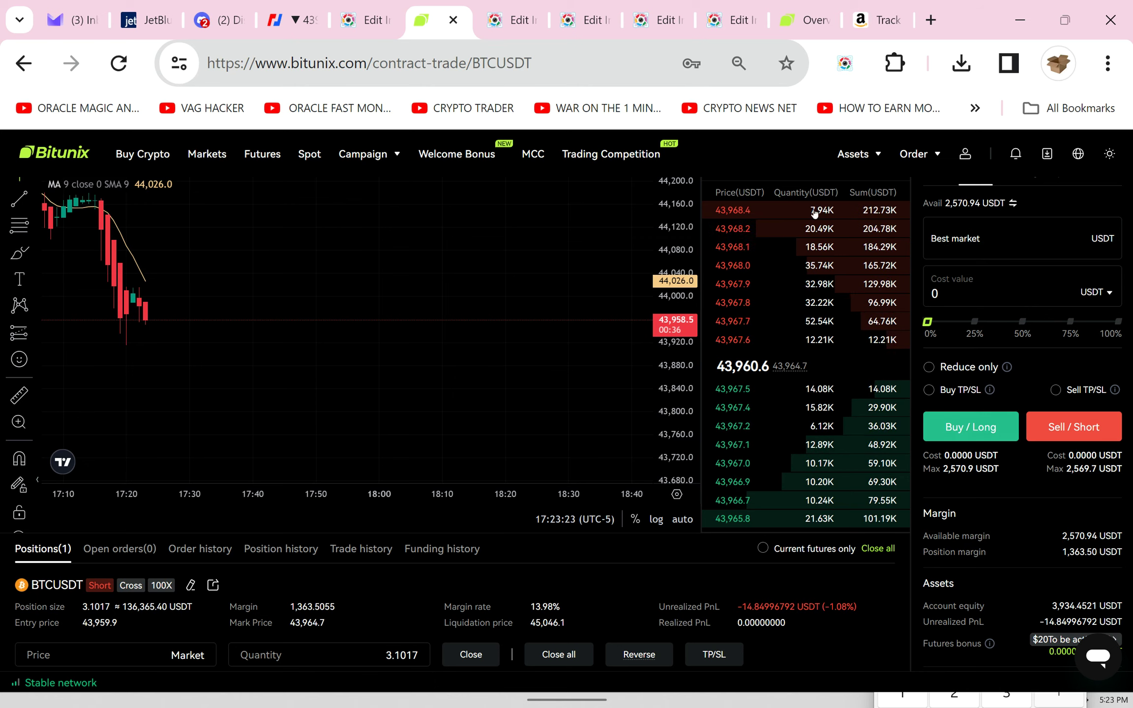
Capture the visible BTCUSDT trading page with Screenshot Master and return to the live page
{"action": "left_click", "coordinate": [844, 63]}
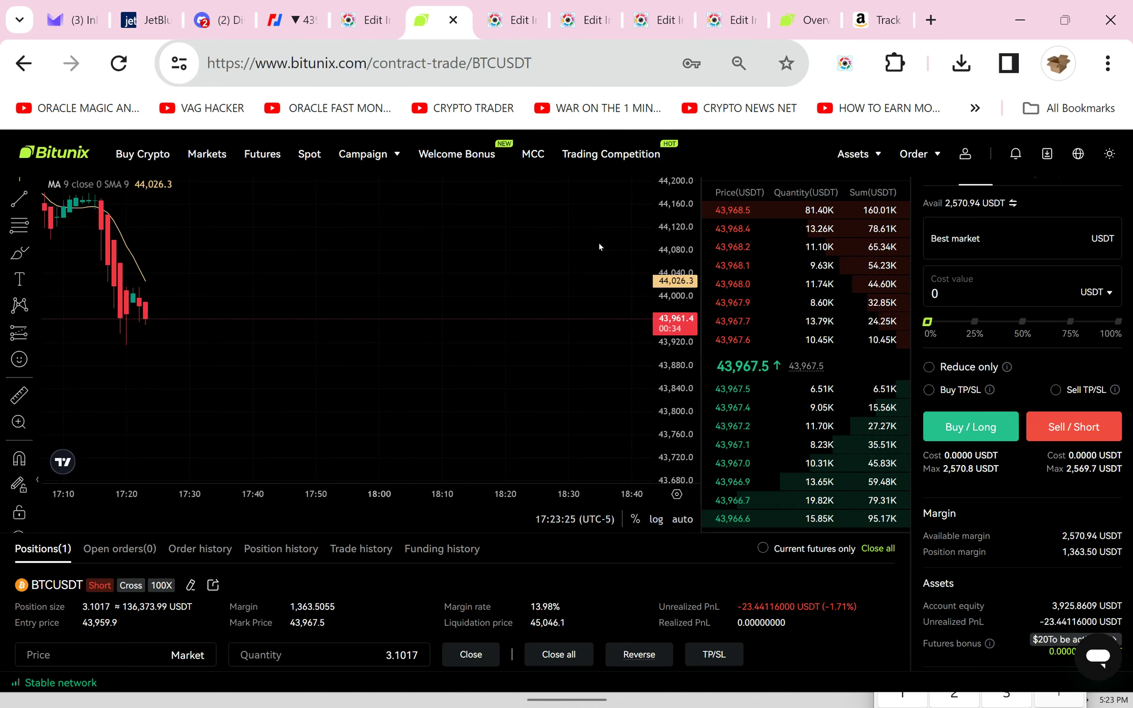
{"action": "key", "text": "space"}
{"action": "left_click", "coordinate": [400, 18]}
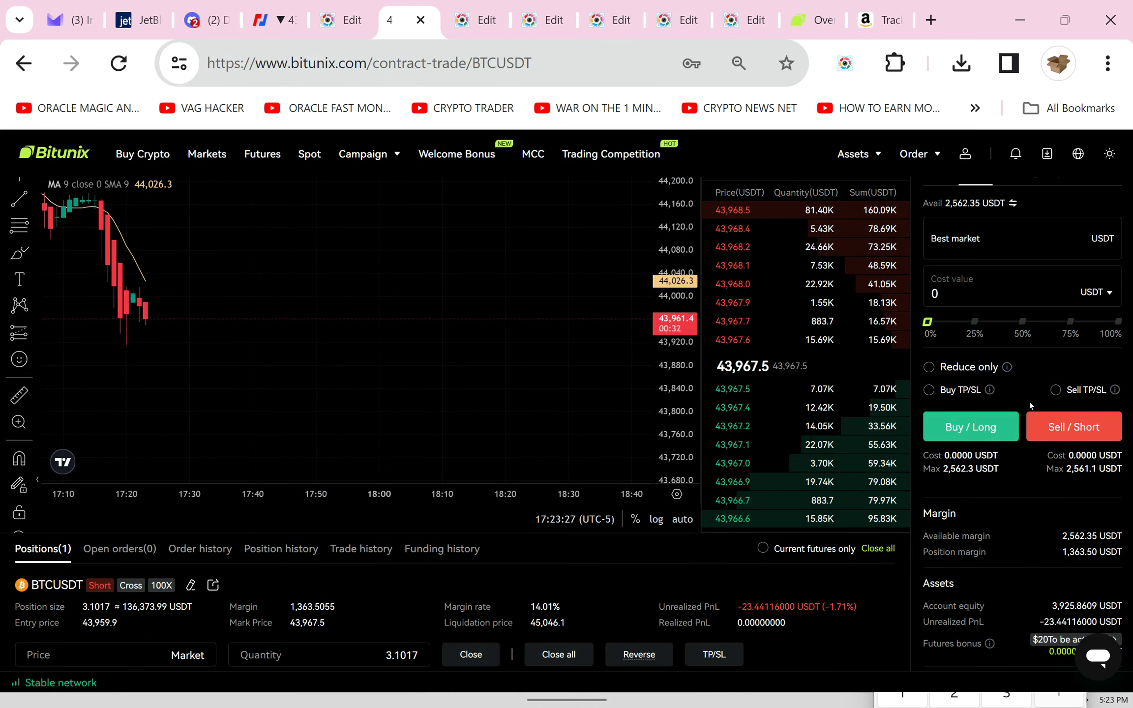
{"action": "scroll", "coordinate": [995, 556], "scroll_direction": "up", "scroll_amount": 1}
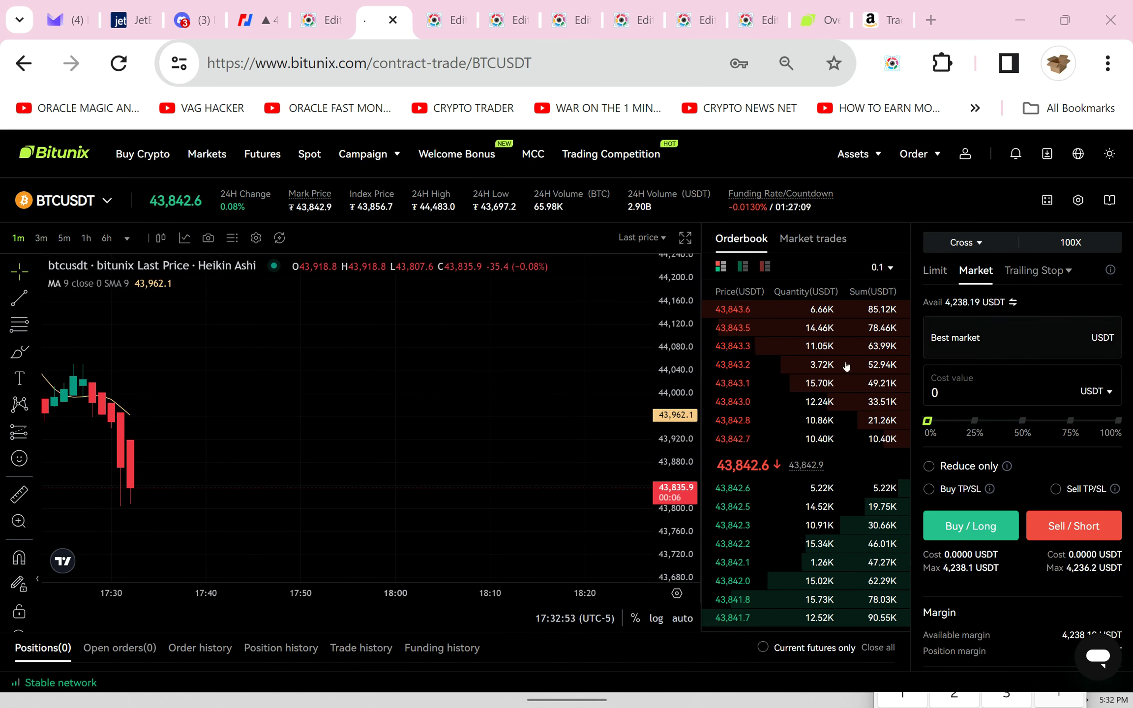
Enter a 2,000 USDT cost value and view the chart in 3-minute candles
{"action": "left_click", "coordinate": [938, 393]}
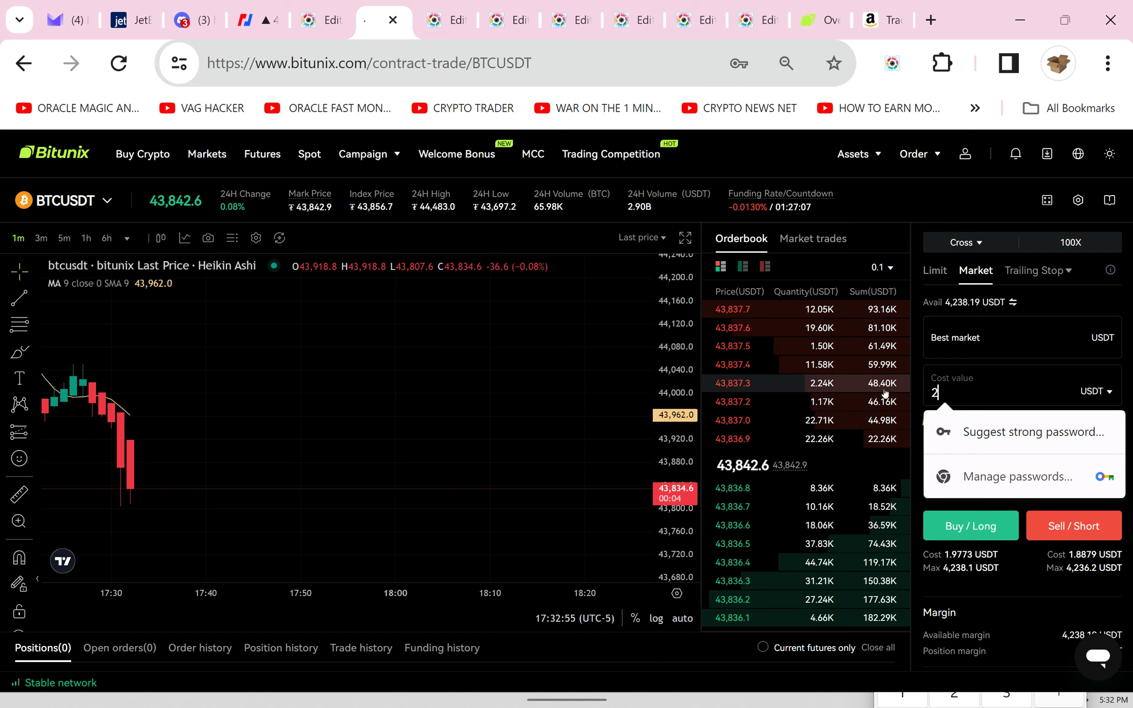
{"action": "type", "text": "2,000"}
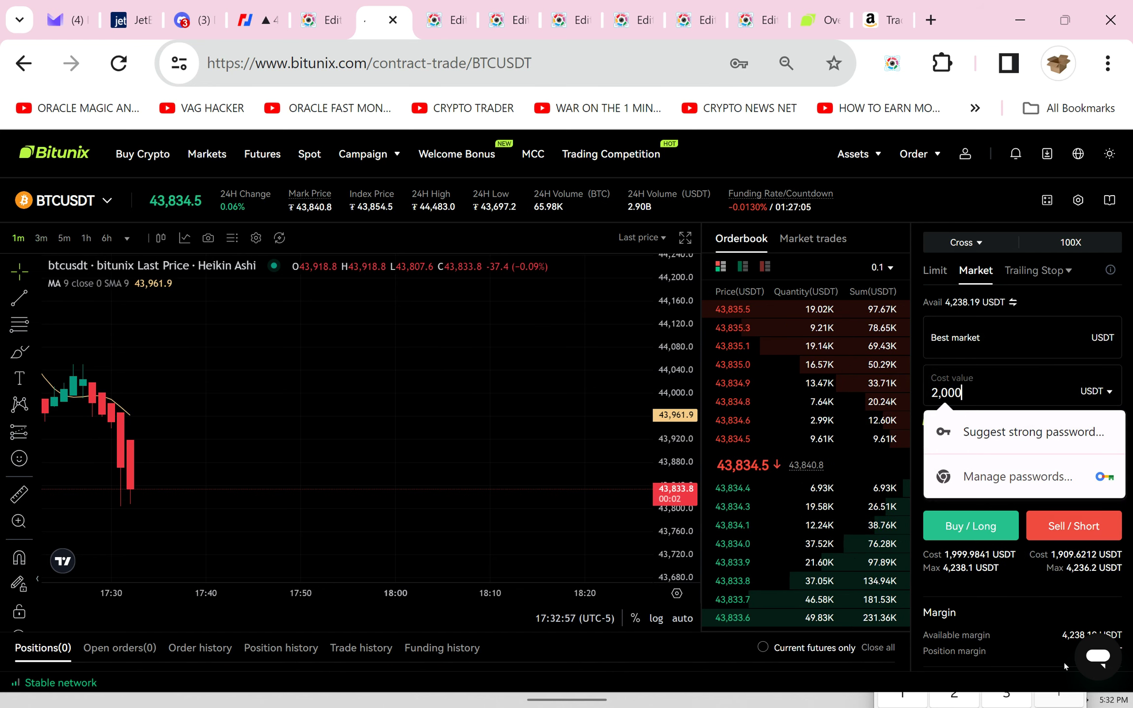
{"action": "left_click", "coordinate": [39, 241]}
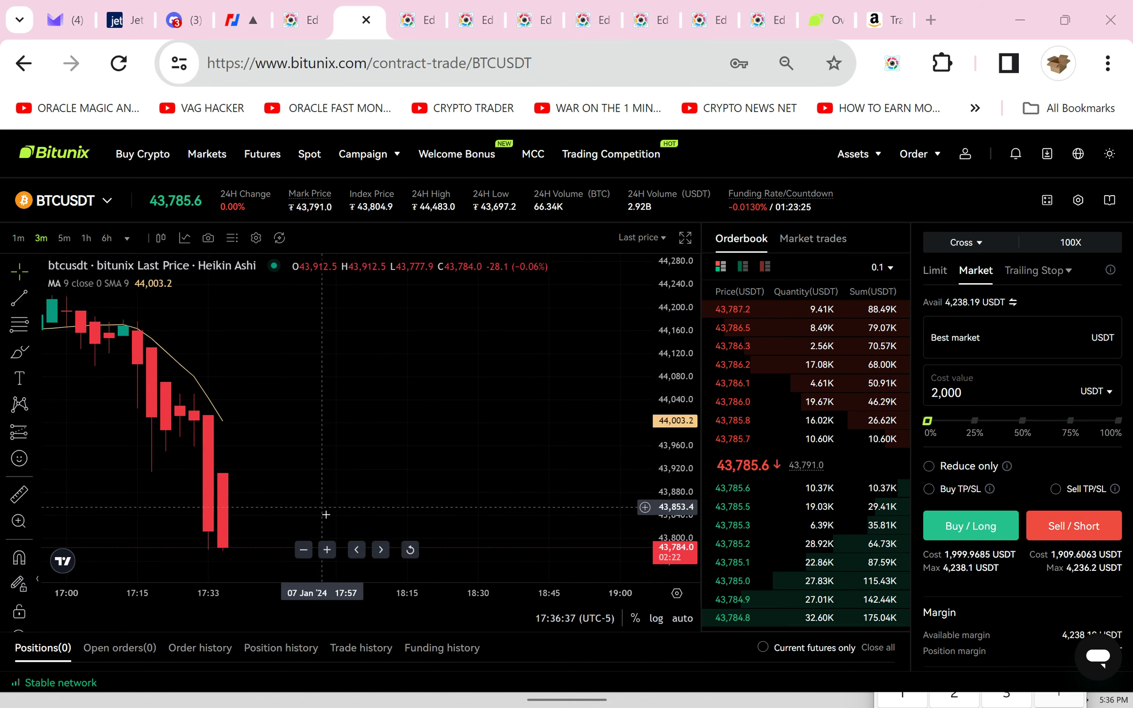
{"action": "scroll", "coordinate": [324, 519], "scroll_direction": "down", "scroll_amount": 1}
{"action": "scroll", "coordinate": [342, 408], "scroll_direction": "down", "scroll_amount": 1}
{"action": "scroll", "coordinate": [390, 487], "scroll_direction": "down", "scroll_amount": 1}
{"action": "left_click_drag", "start_coordinate": [385, 480], "coordinate": [239, 456]}
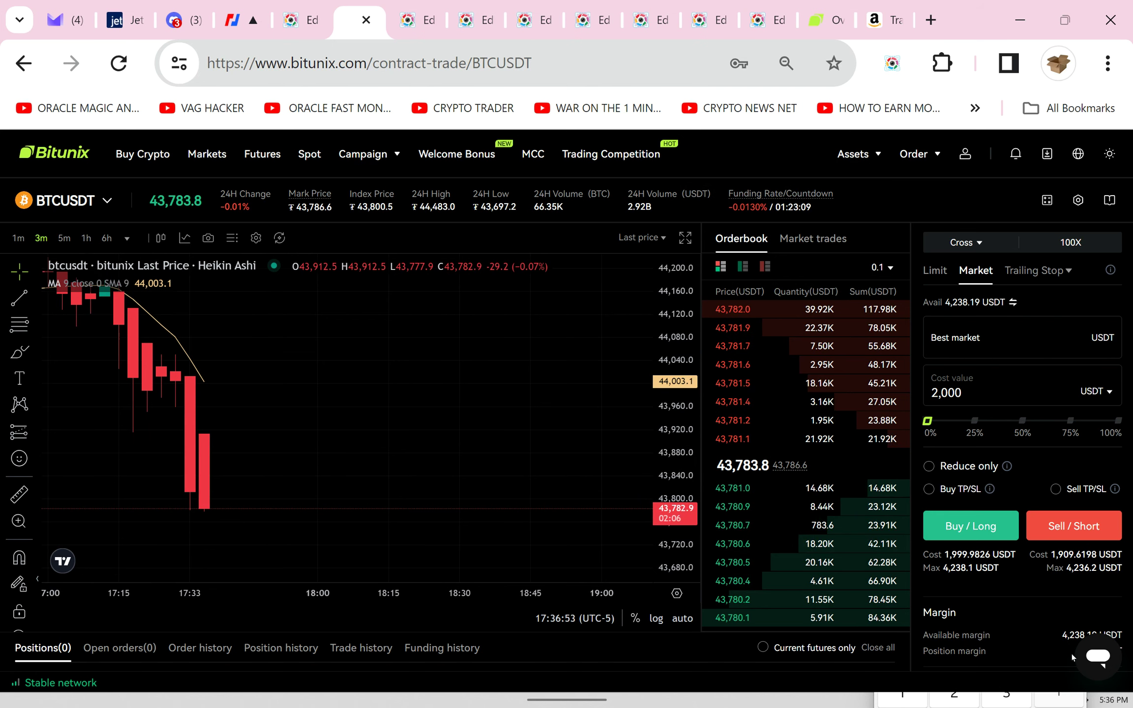
{"action": "scroll", "coordinate": [367, 422], "scroll_direction": "down", "scroll_amount": 2}
{"action": "scroll", "coordinate": [463, 519], "scroll_direction": "up", "scroll_amount": 2}
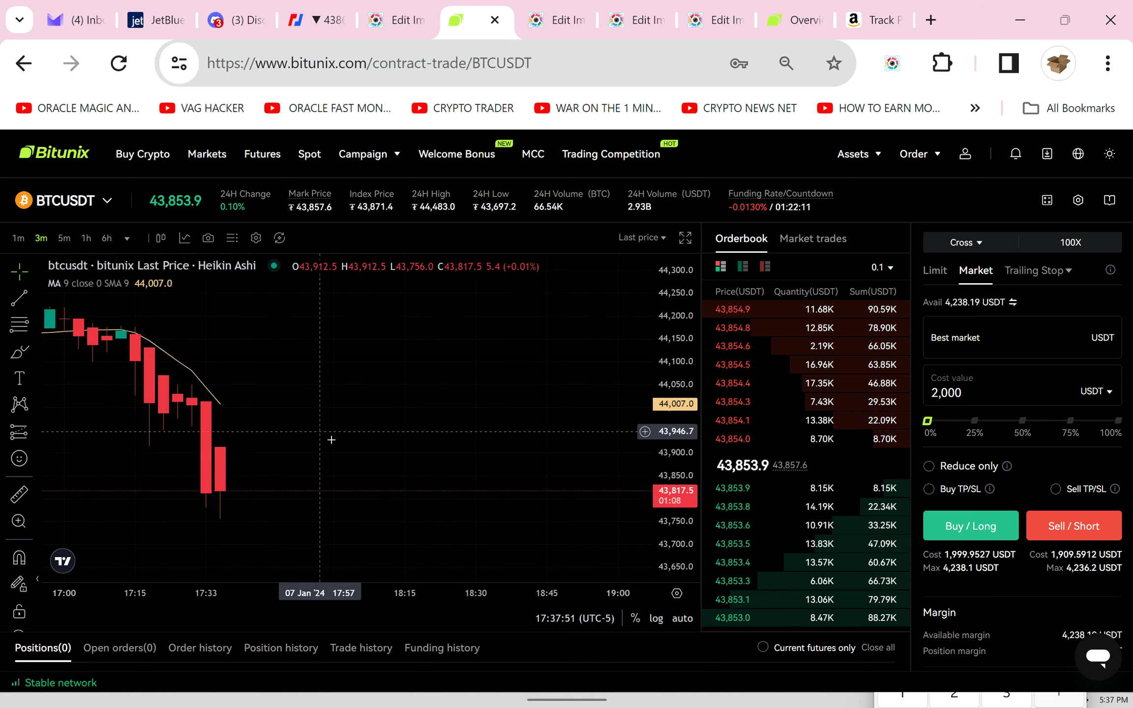
Zoom the chart out and toggle between 1-minute and 3-minute candles, ending on 3-minute
{"action": "left_click", "coordinate": [303, 550]}
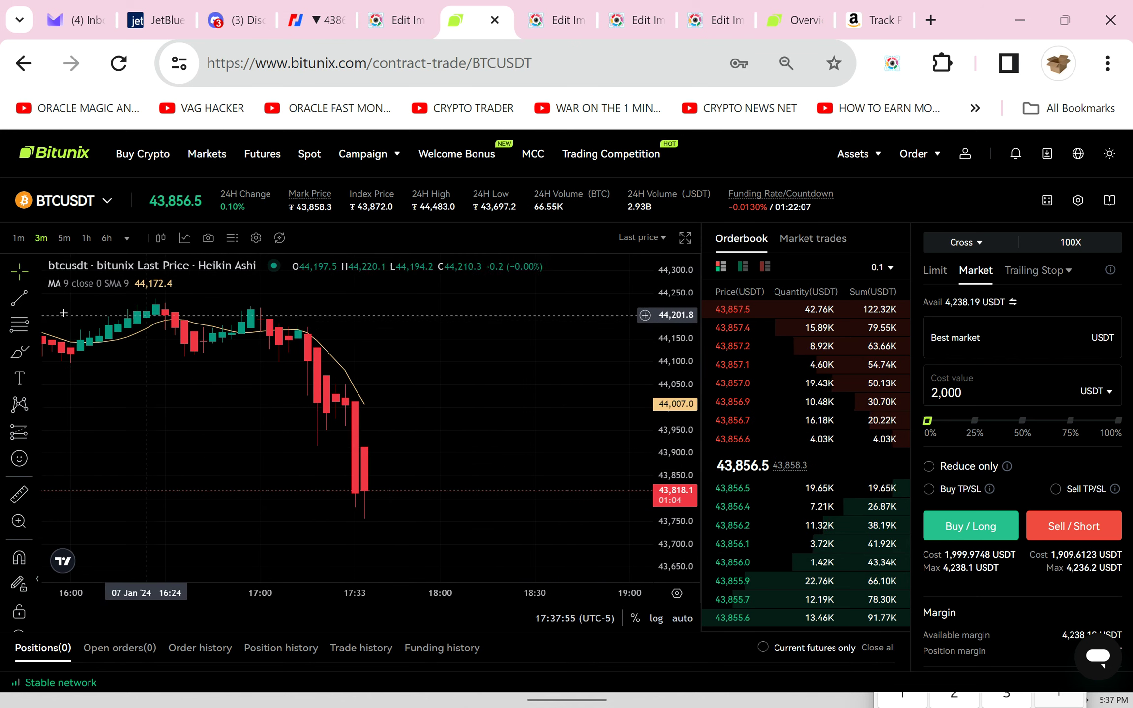
{"action": "left_click", "coordinate": [19, 238]}
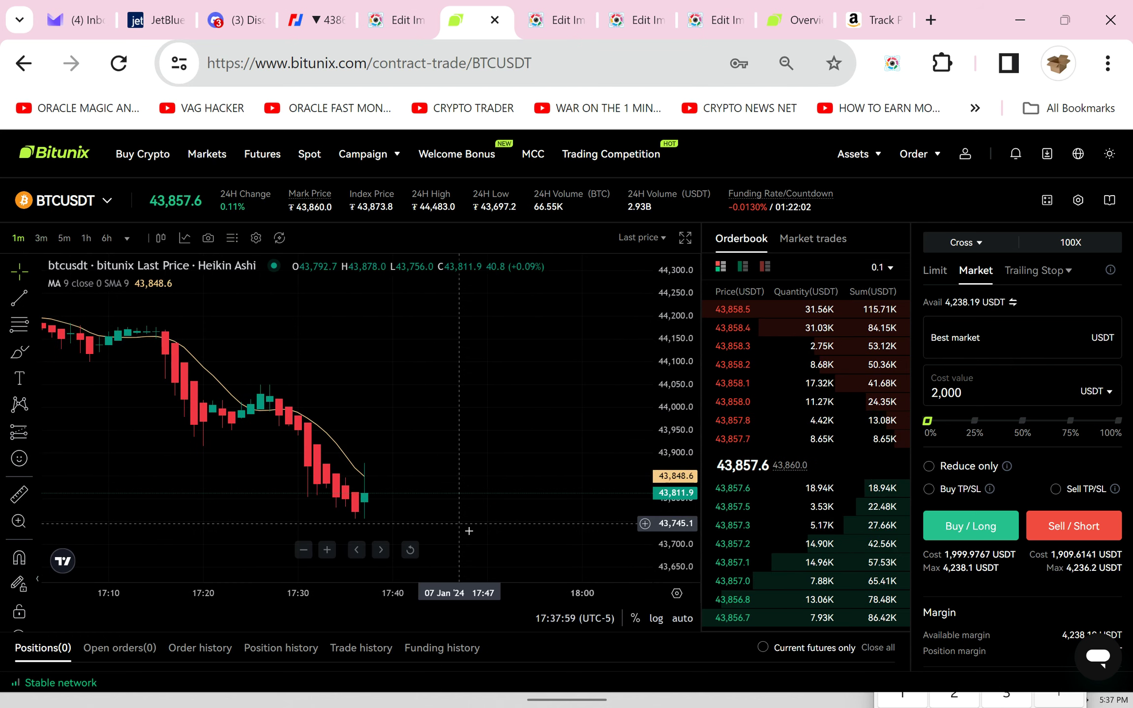
{"action": "scroll", "coordinate": [461, 398], "scroll_direction": "down", "scroll_amount": 1}
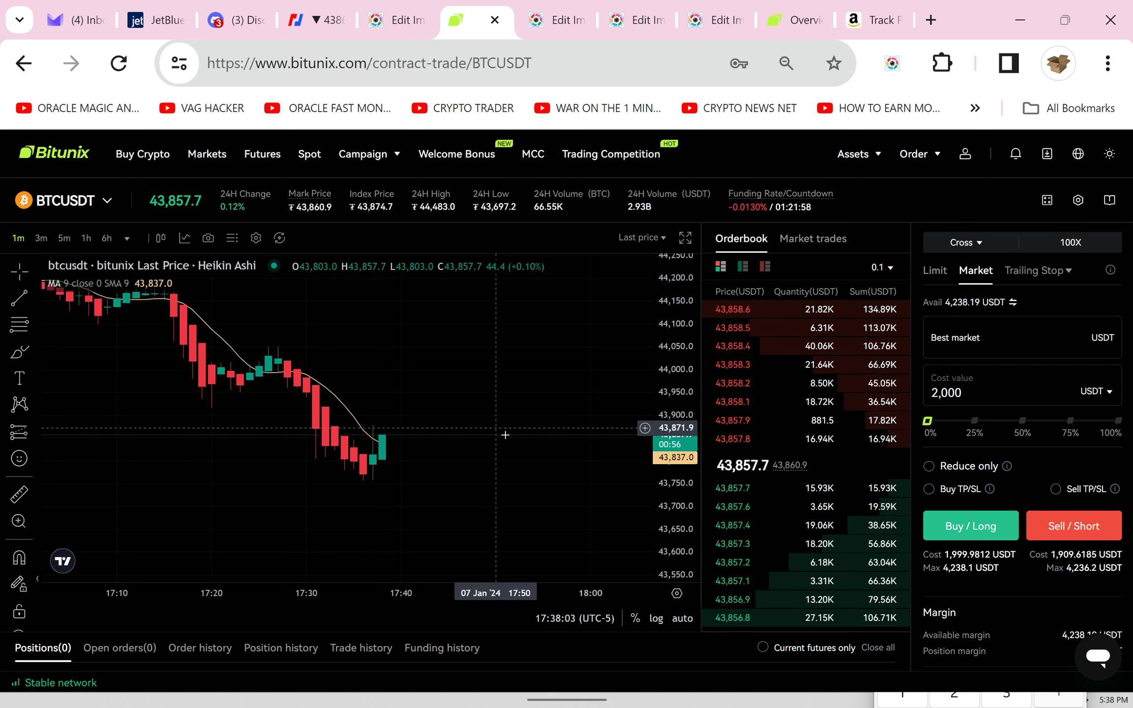
{"action": "left_click", "coordinate": [42, 238]}
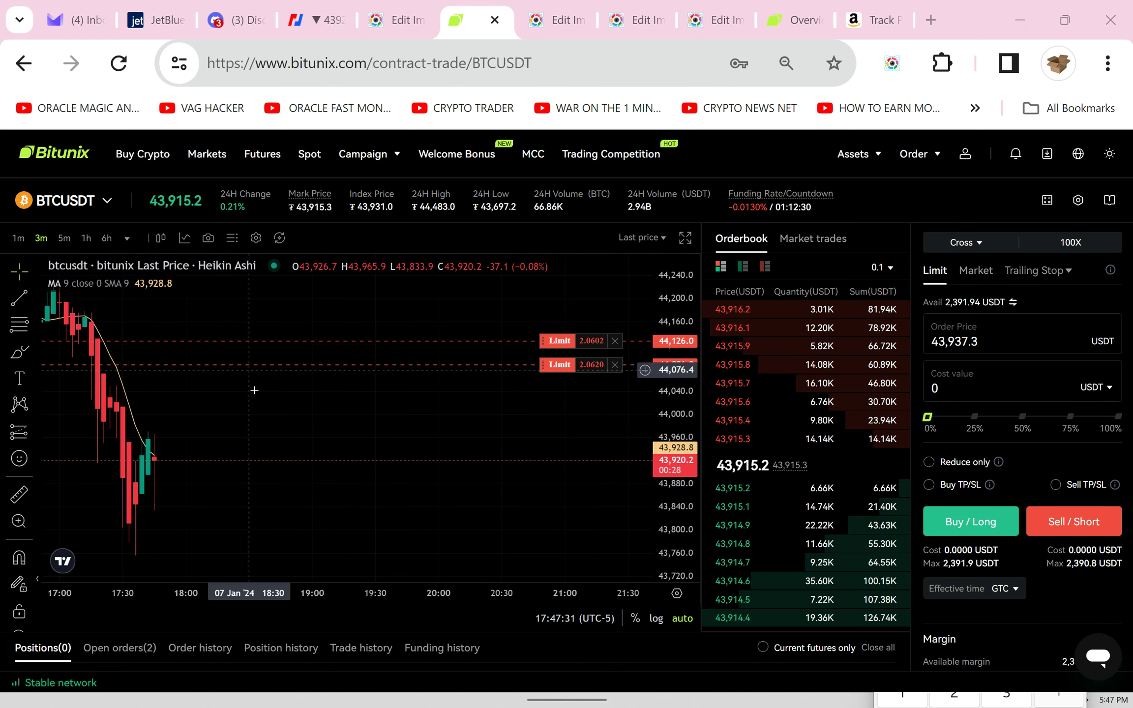
Pan through earlier candles and switch the order form to Market orders
{"action": "mouse_move", "coordinate": [253, 425]}
{"action": "left_mouse_down"}
{"action": "mouse_move", "coordinate": [304, 426]}
{"action": "mouse_move", "coordinate": [488, 473]}
{"action": "left_mouse_up"}
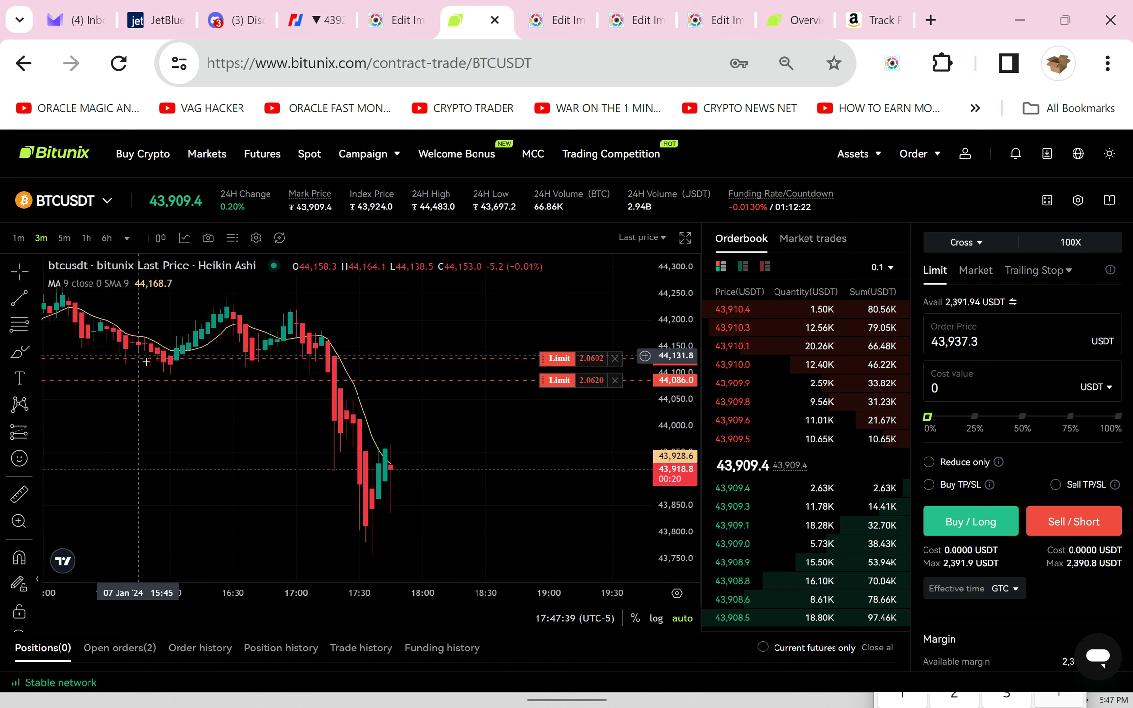
{"action": "mouse_move", "coordinate": [164, 372]}
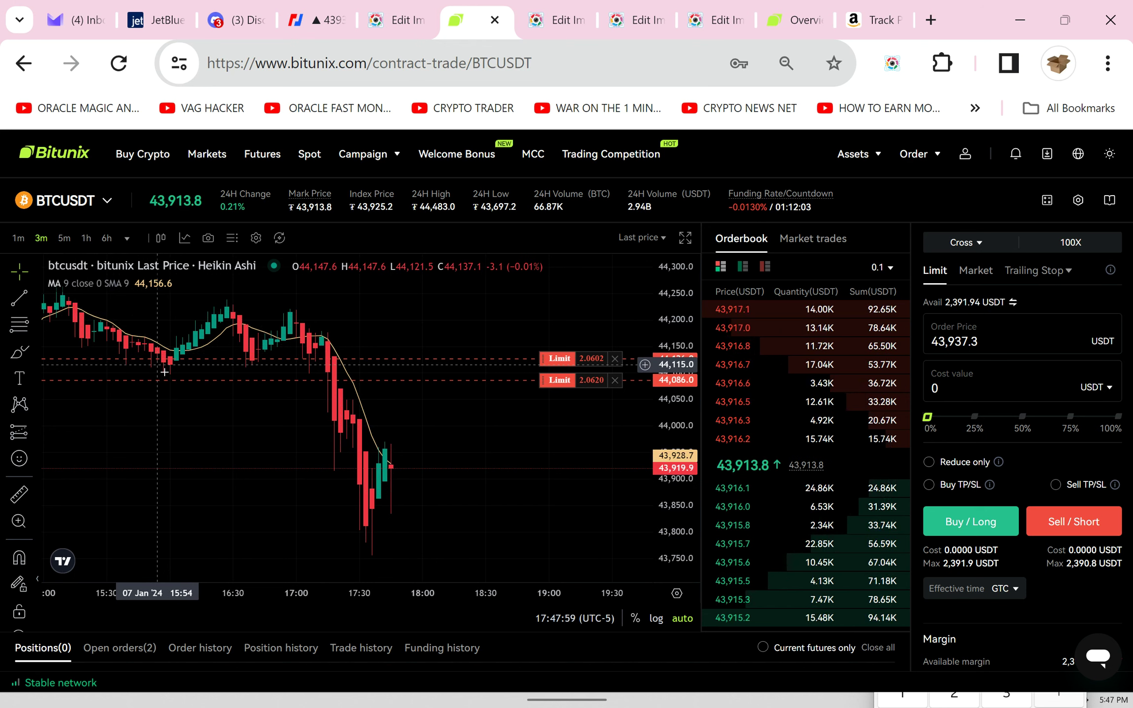
{"action": "left_click_drag", "start_coordinate": [390, 465], "coordinate": [289, 472]}
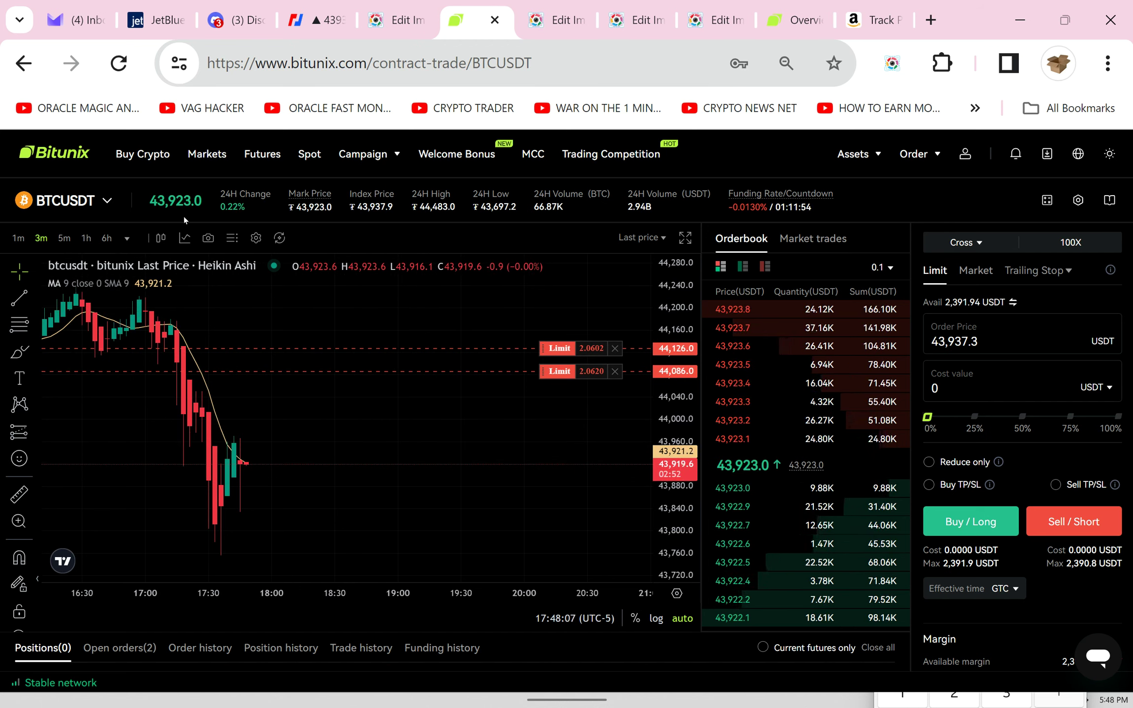
{"action": "left_click", "coordinate": [977, 271]}
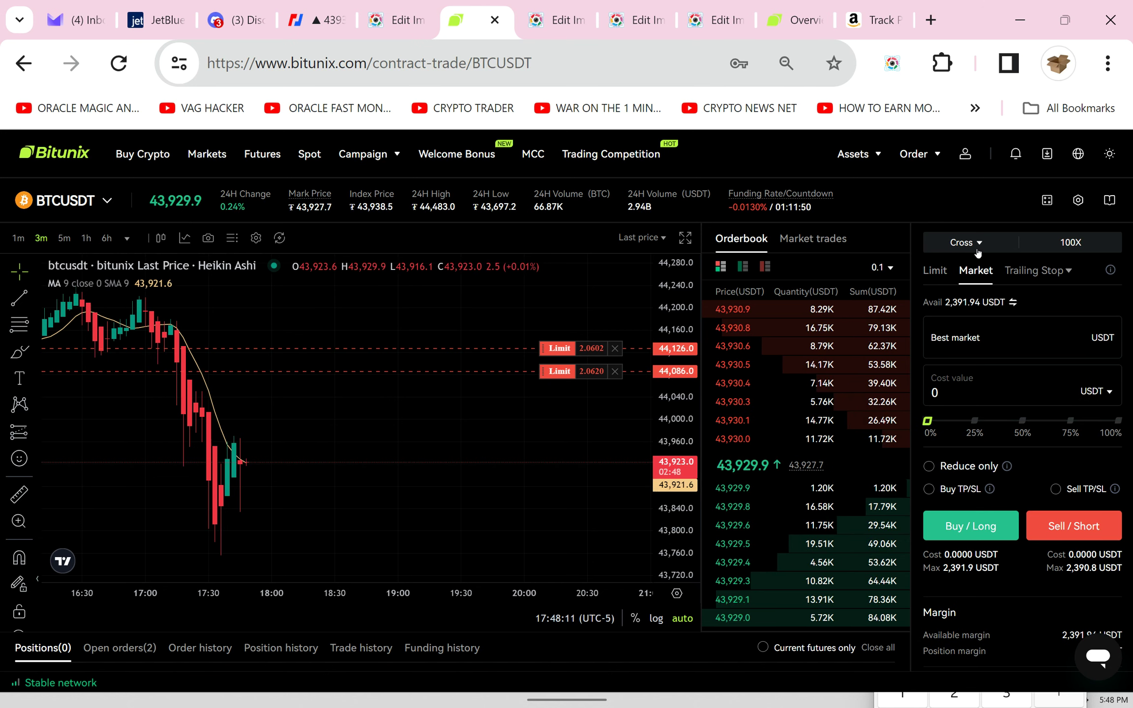
{"action": "scroll", "coordinate": [314, 403], "scroll_direction": "right", "scroll_amount": 2}
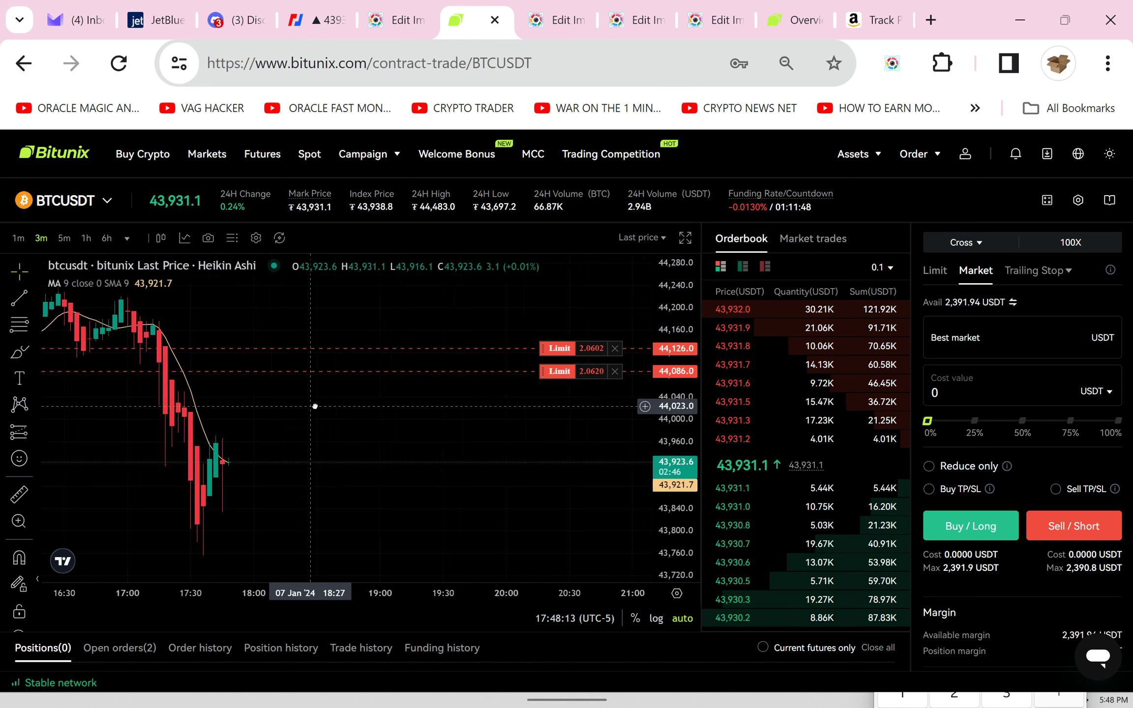
{"action": "scroll", "coordinate": [314, 403], "scroll_direction": "right", "scroll_amount": 4}
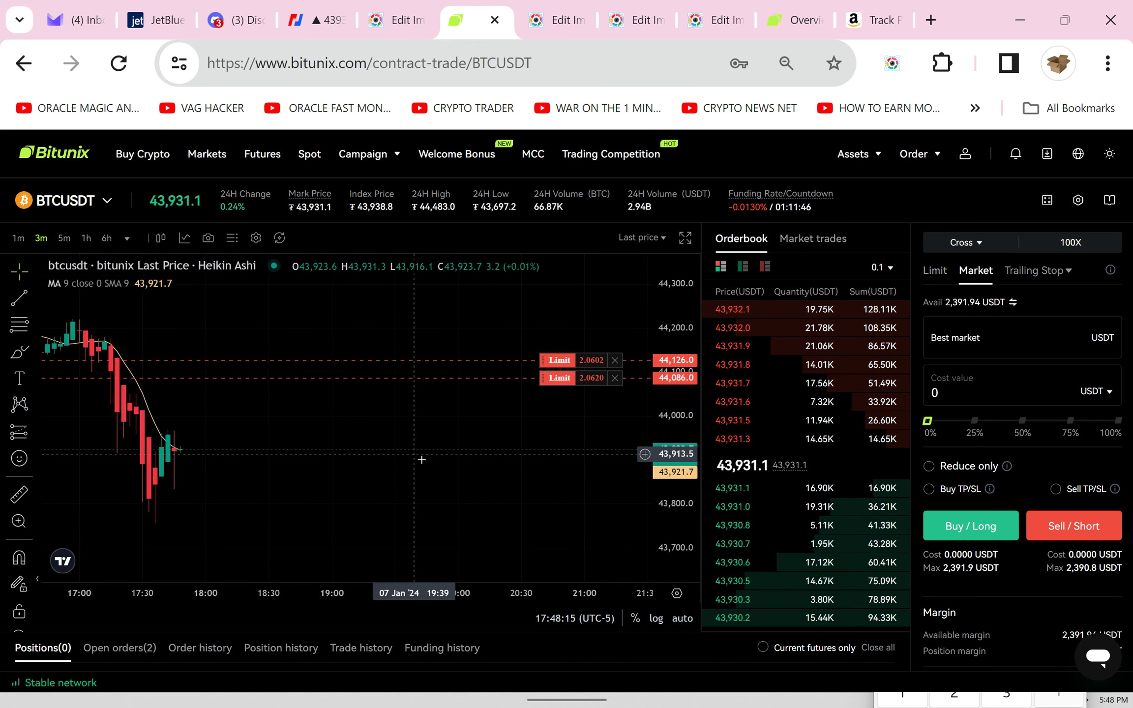
{"action": "scroll", "coordinate": [422, 458], "scroll_direction": "left", "scroll_amount": 2}
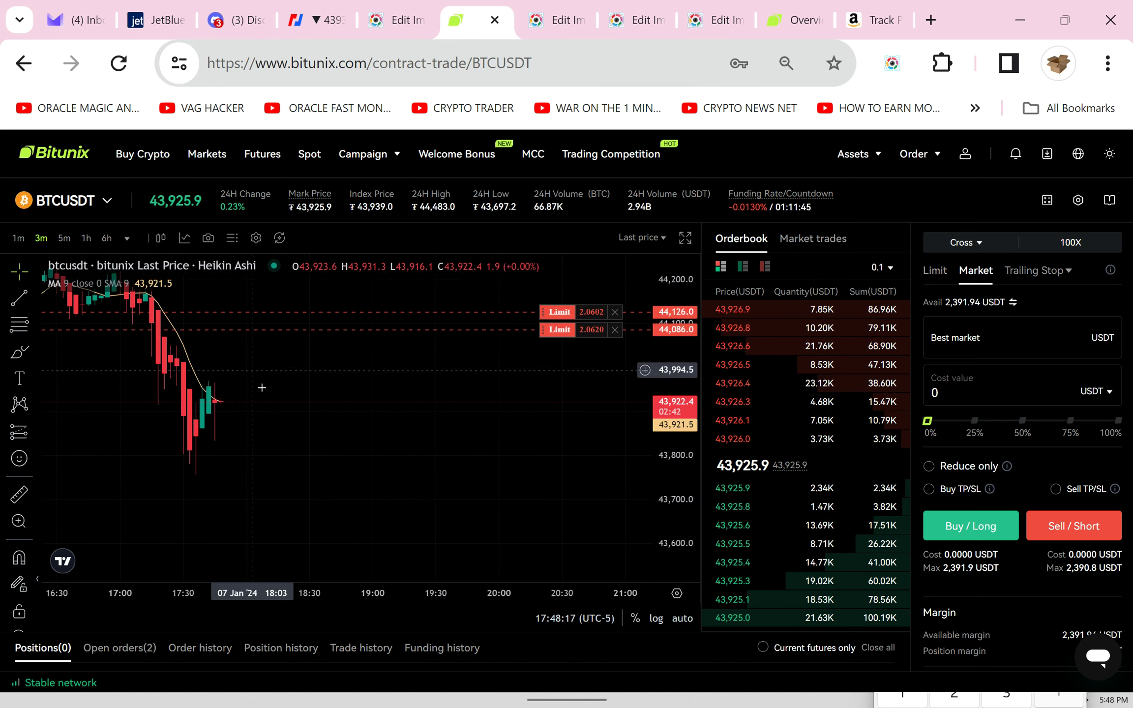
{"action": "scroll", "coordinate": [299, 404], "scroll_direction": "right", "scroll_amount": 1}
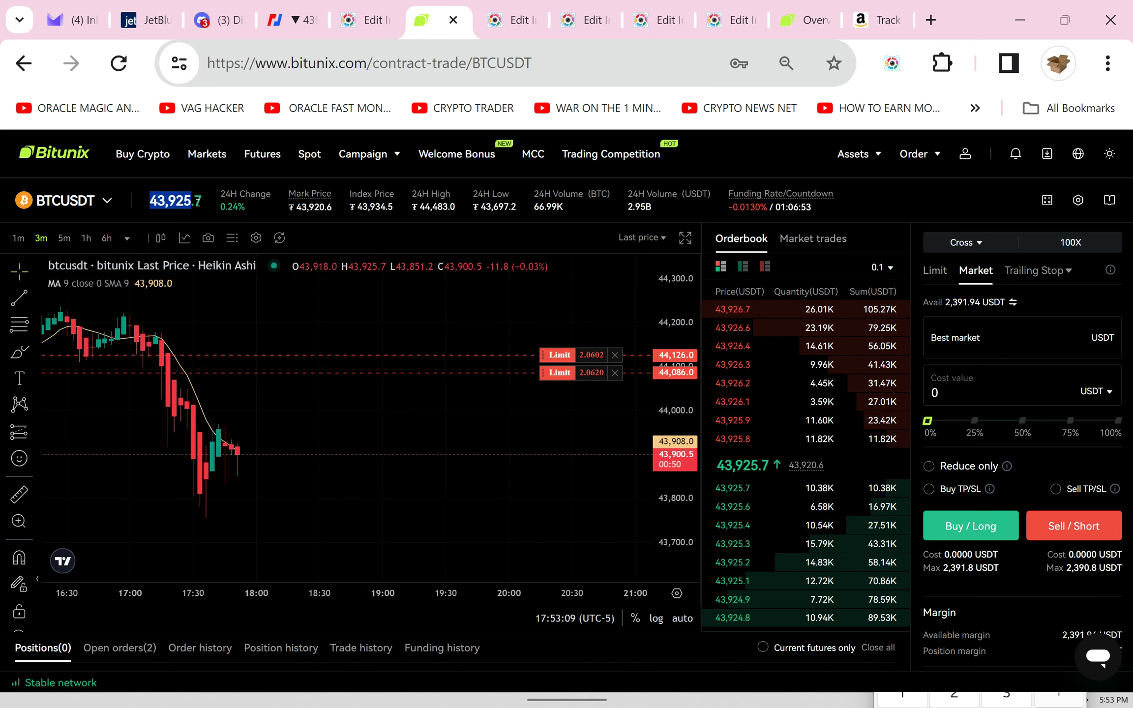
{"action": "left_click", "coordinate": [19, 238]}
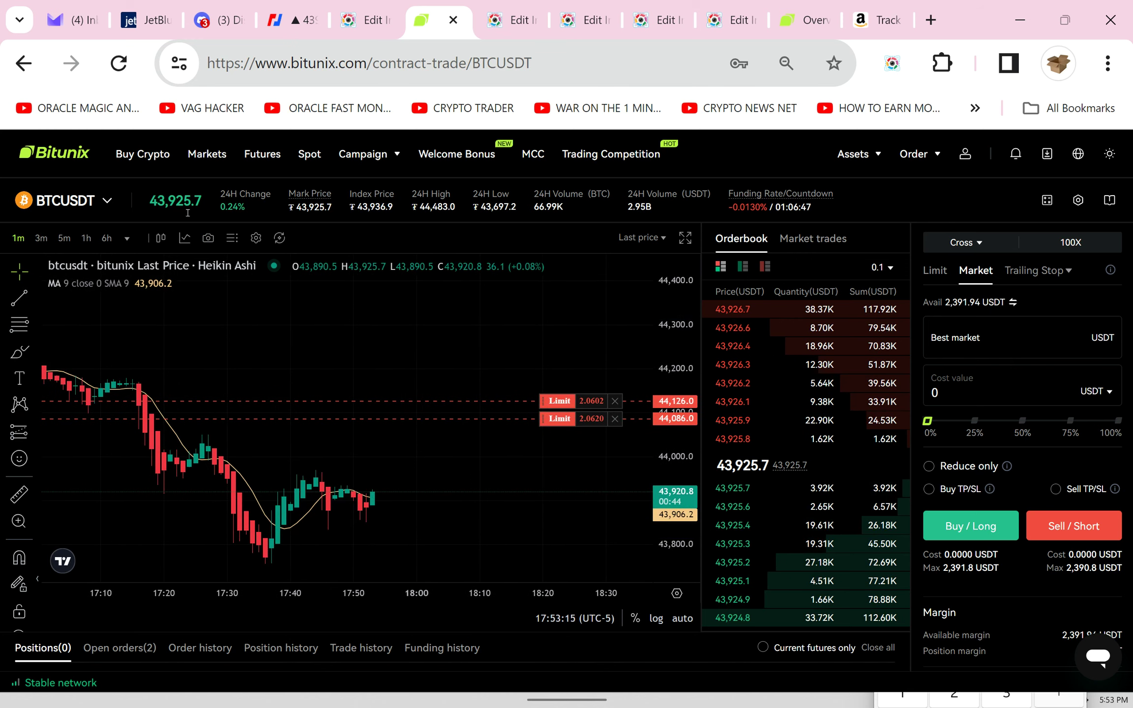
{"action": "left_click", "coordinate": [41, 239]}
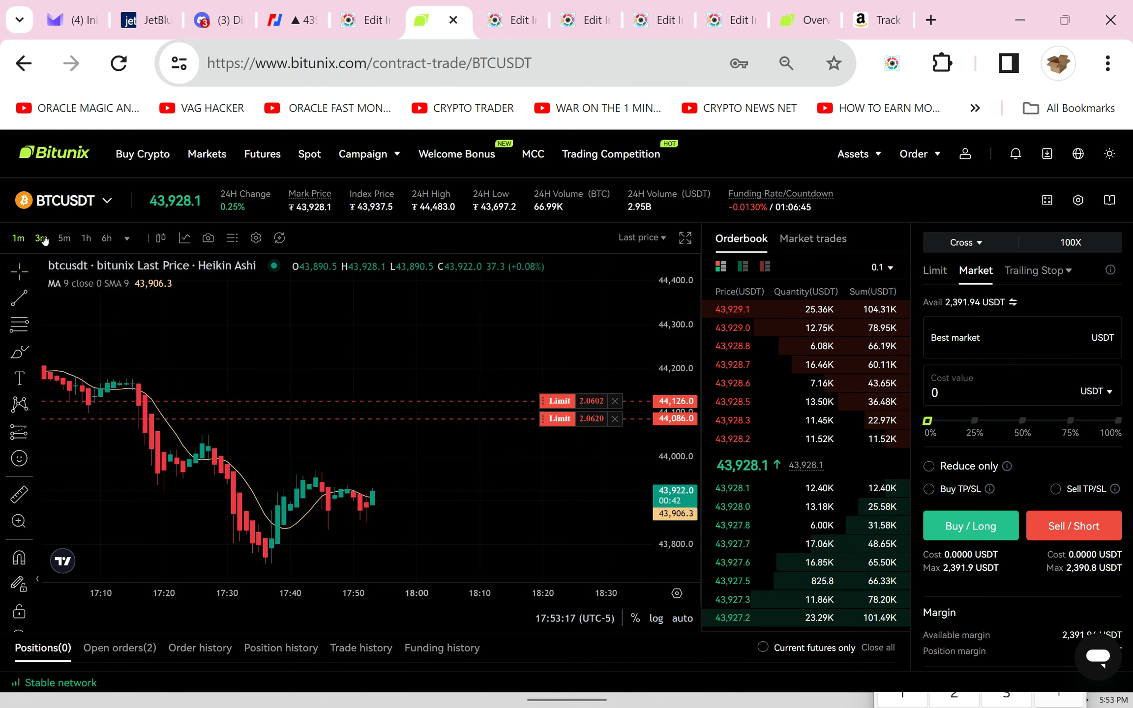
{"action": "left_click_drag", "start_coordinate": [372, 394], "coordinate": [216, 378]}
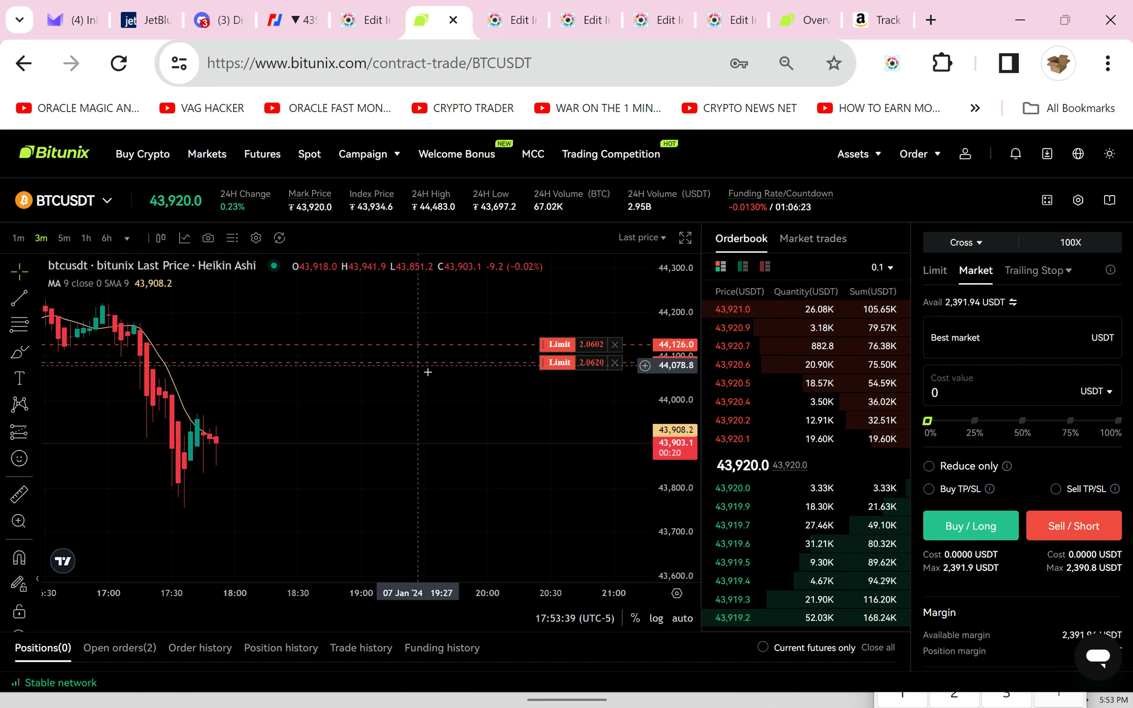
{"action": "left_click_drag", "start_coordinate": [425, 374], "coordinate": [384, 361]}
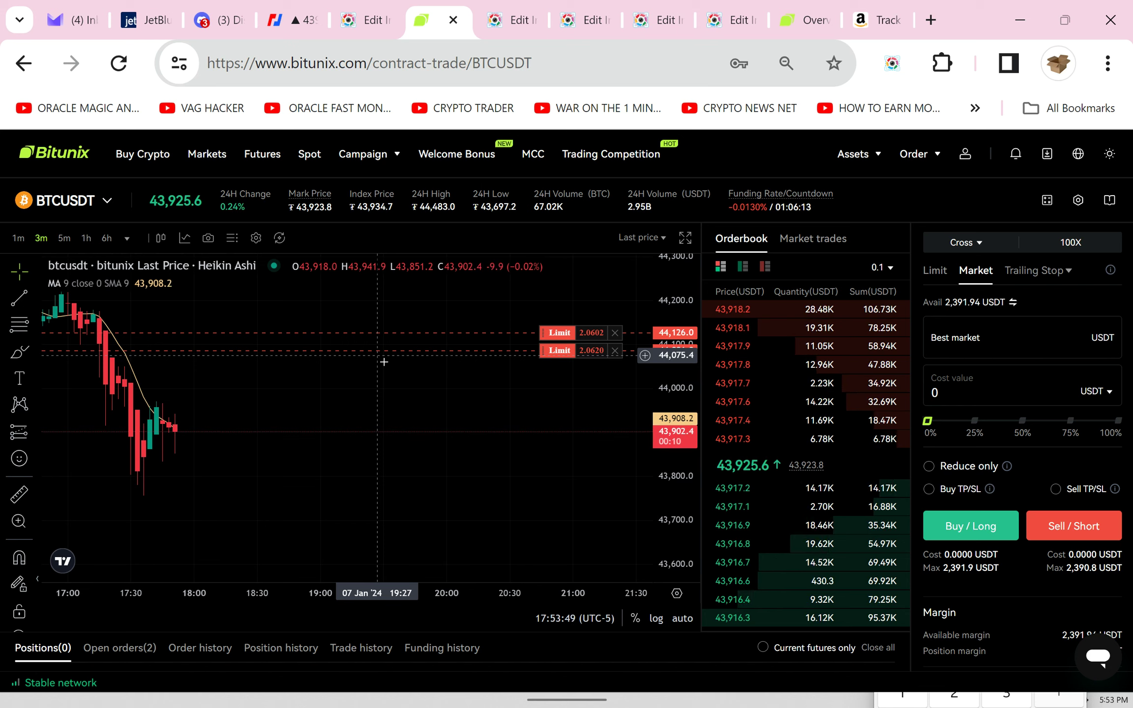
{"action": "left_click", "coordinate": [18, 238]}
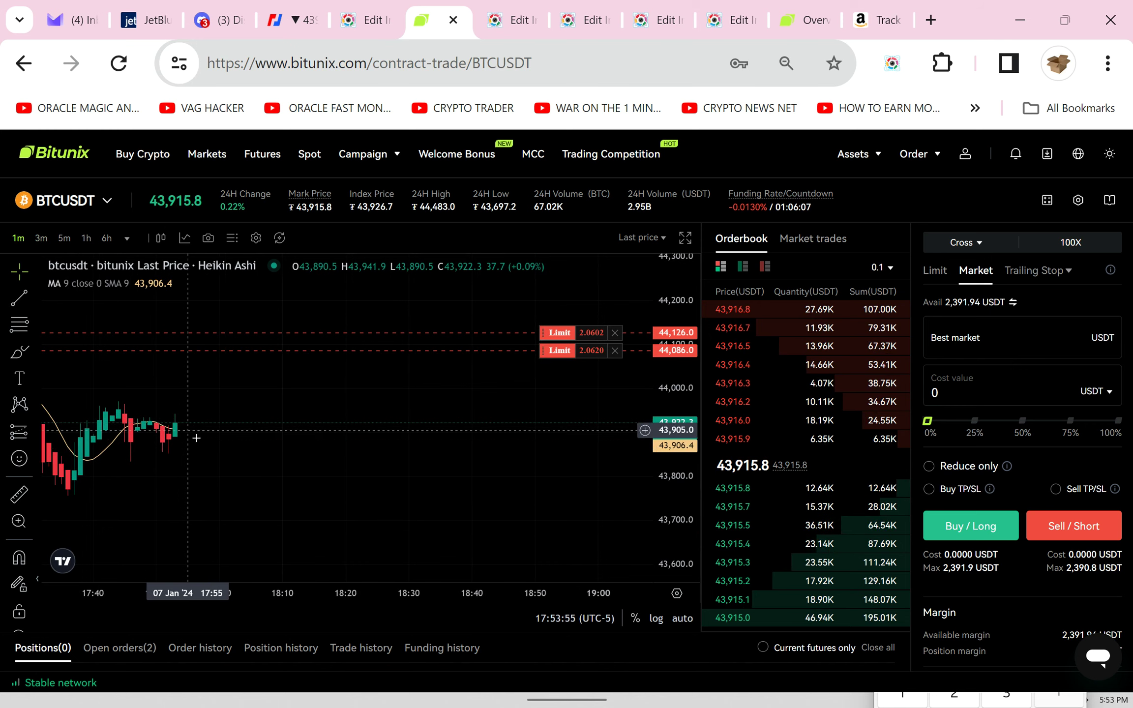
{"action": "left_click_drag", "start_coordinate": [183, 451], "coordinate": [84, 447]}
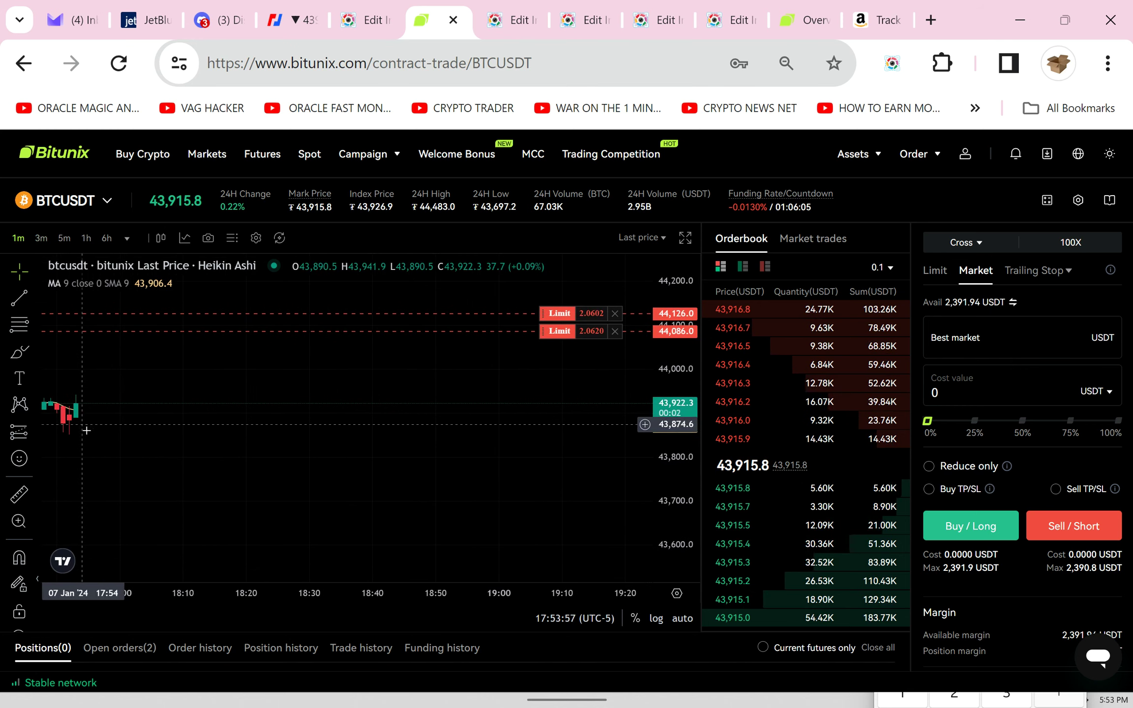
{"action": "left_click", "coordinate": [43, 234]}
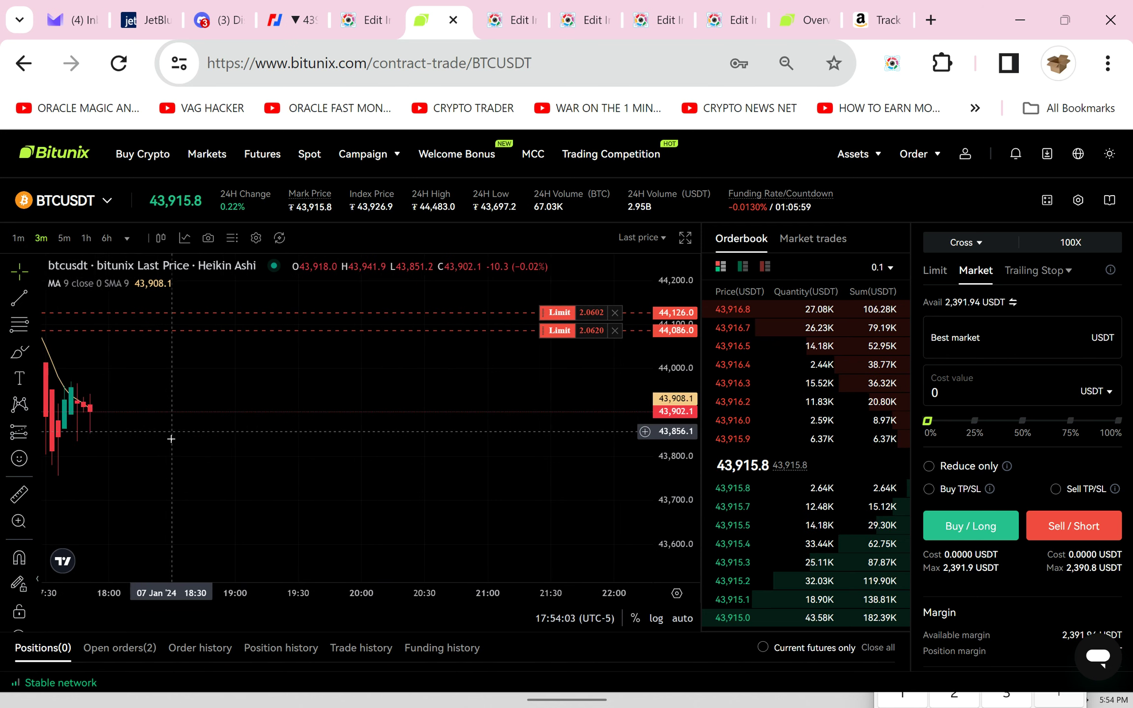
{"action": "left_click_drag", "start_coordinate": [155, 442], "coordinate": [187, 456]}
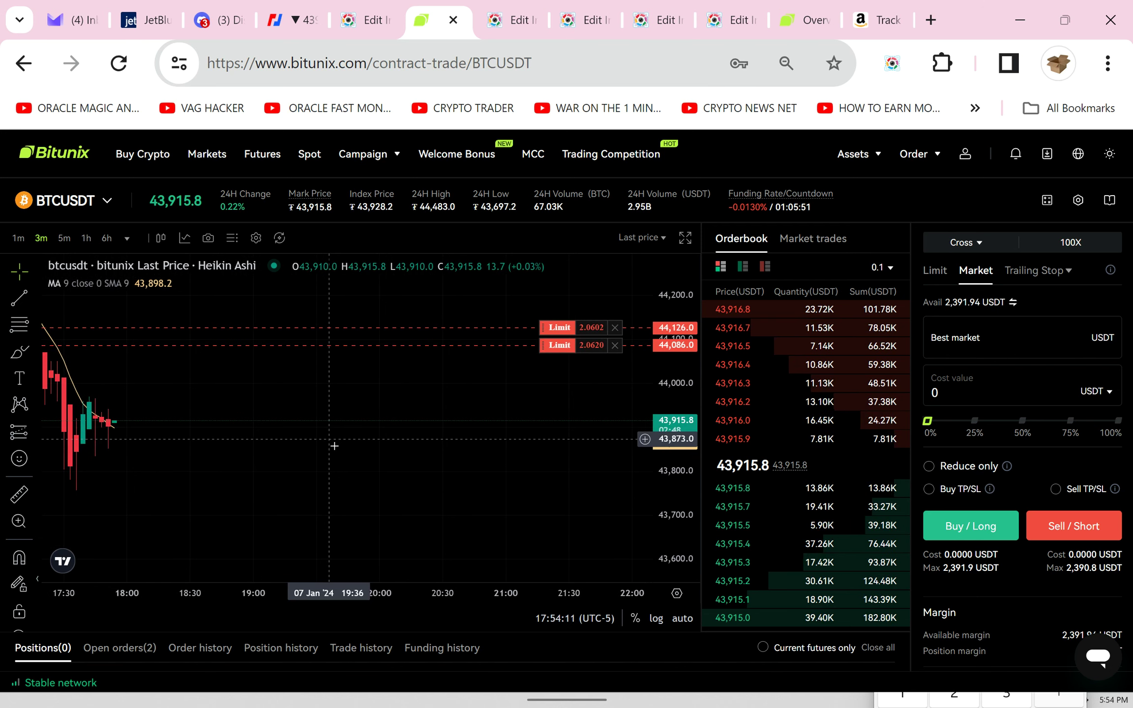
{"action": "left_click_drag", "start_coordinate": [335, 446], "coordinate": [251, 442]}
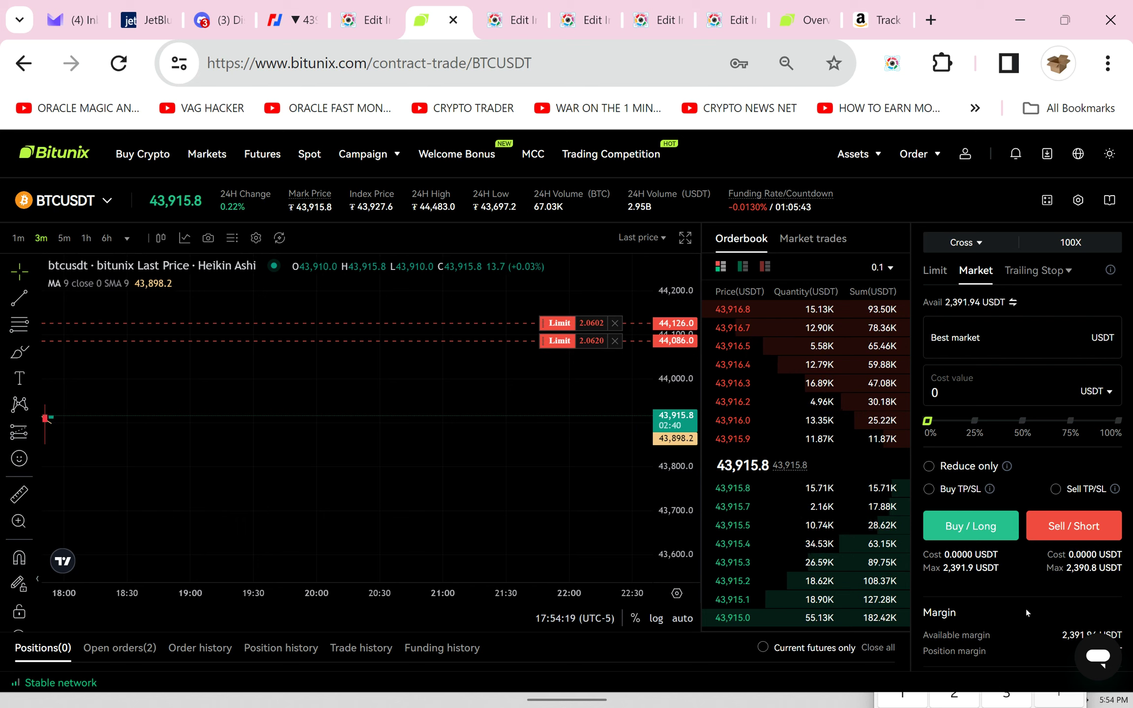
{"action": "left_click_drag", "start_coordinate": [133, 461], "coordinate": [208, 468]}
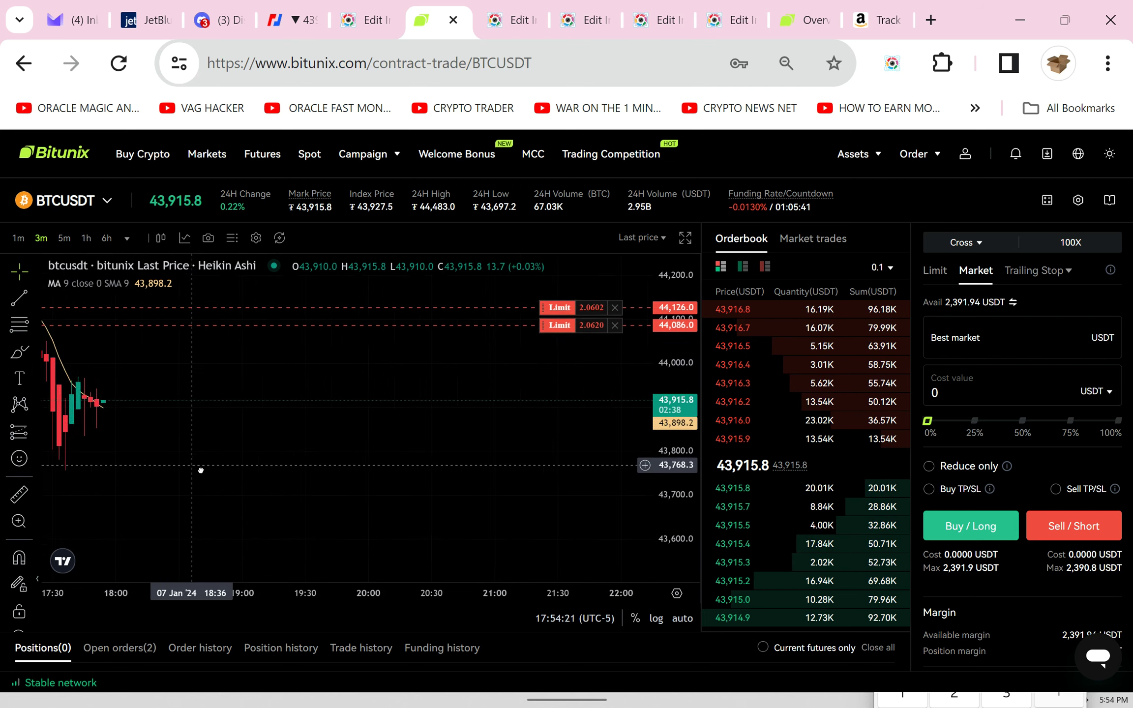
{"action": "mouse_move", "coordinate": [137, 414]}
{"action": "left_mouse_down"}
{"action": "mouse_move", "coordinate": [254, 498]}
{"action": "mouse_move", "coordinate": [241, 496]}
{"action": "left_mouse_up"}
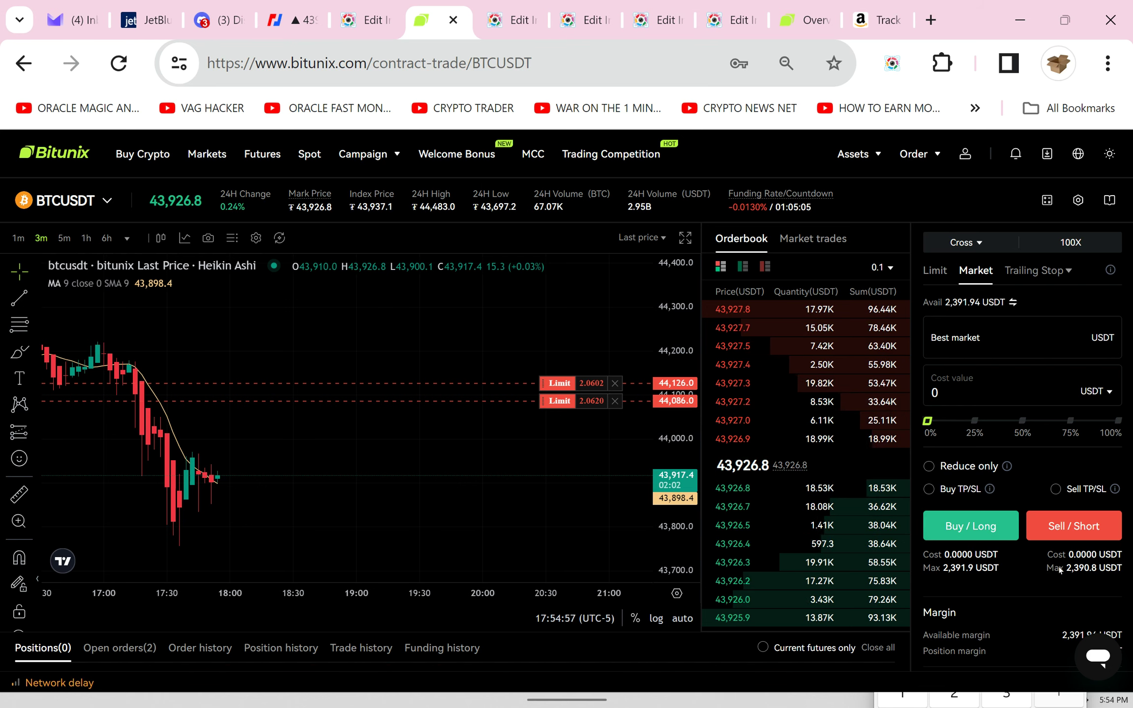
Capture the visible trading page into the screenshot editor, then return to the live Bitunix page
{"action": "left_click", "coordinate": [892, 63]}
{"action": "key", "text": "space"}
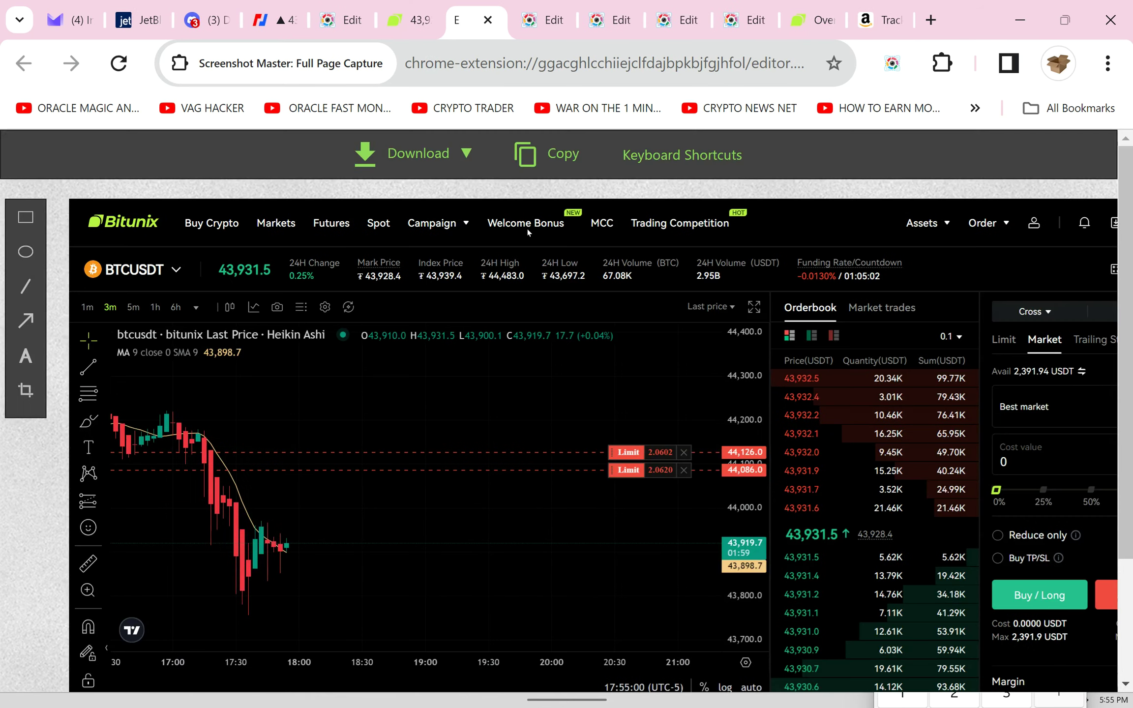
{"action": "scroll", "coordinate": [490, 298], "scroll_direction": "down", "scroll_amount": 1}
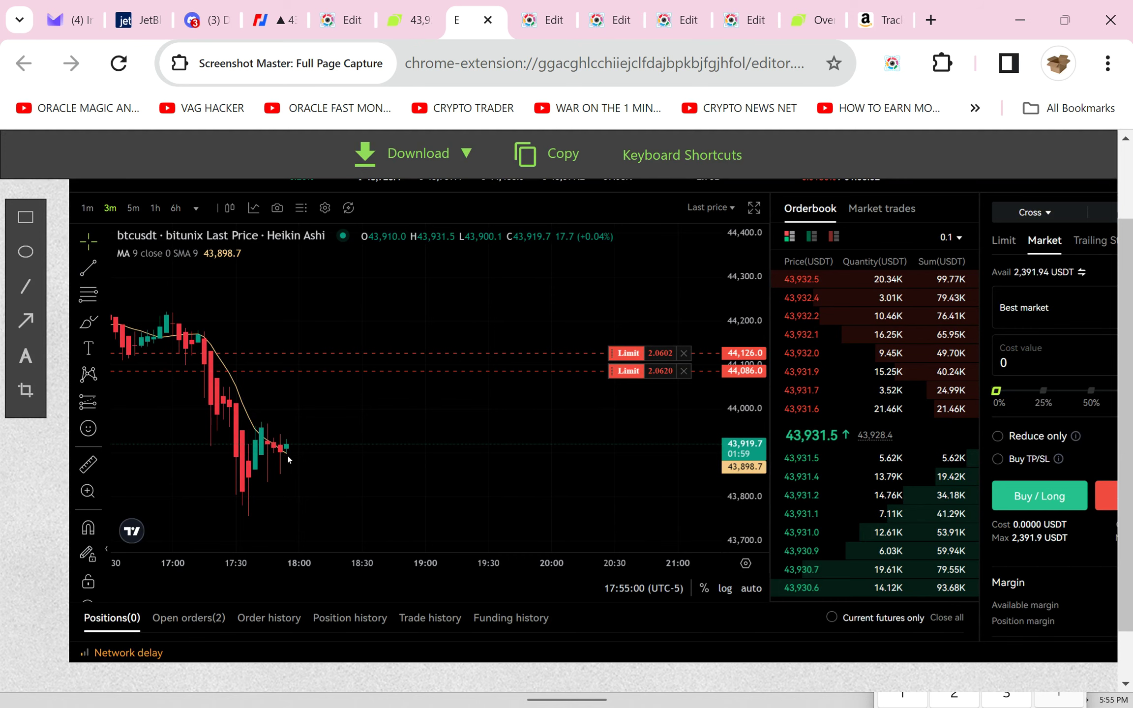
{"action": "scroll", "coordinate": [463, 427], "scroll_direction": "up", "scroll_amount": 1}
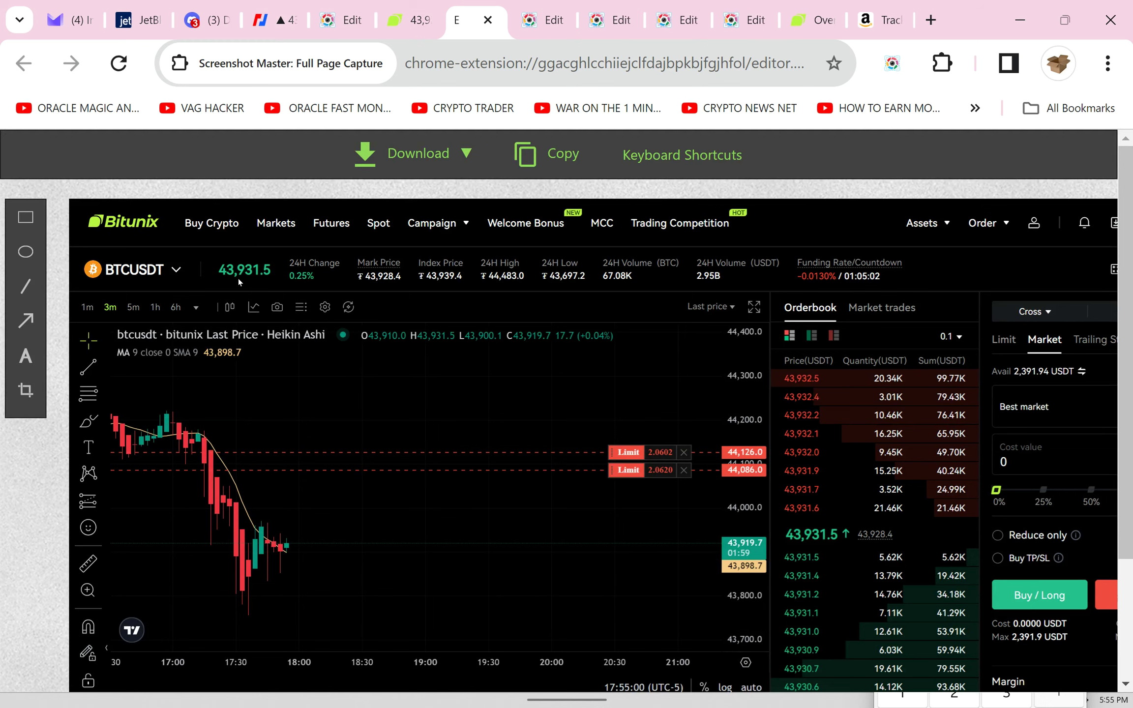
{"action": "left_click", "coordinate": [401, 24]}
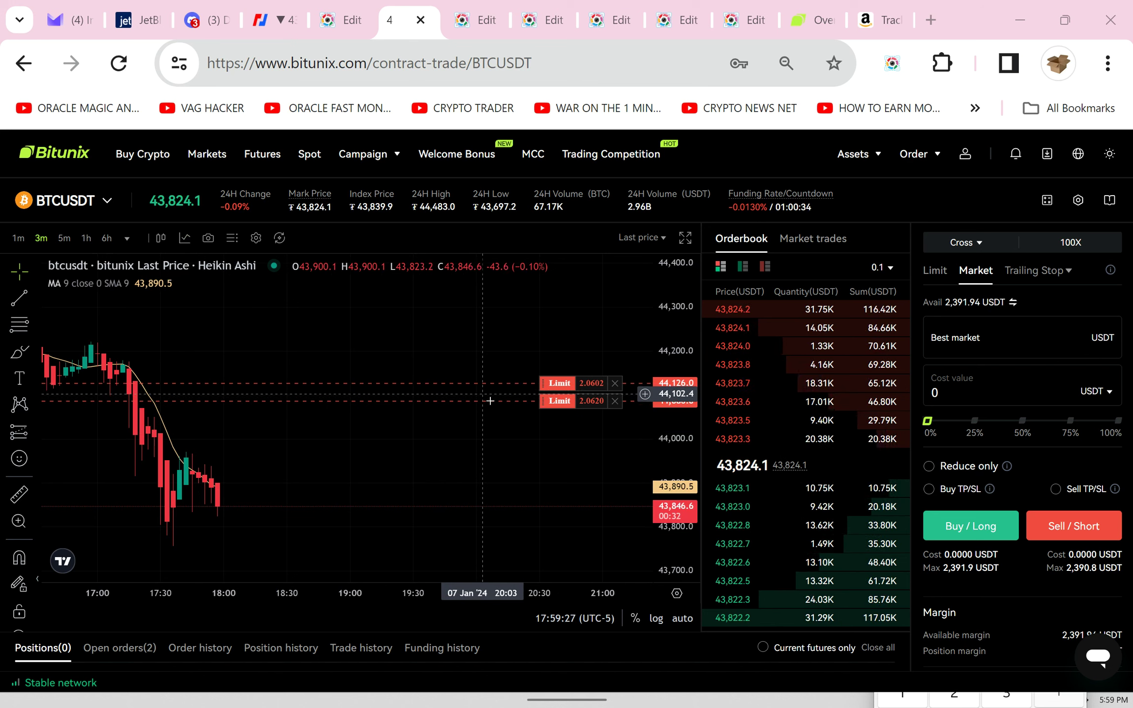
Reframe the chart, then take a full-page Screenshot Master capture into a new editor tab
{"action": "mouse_move", "coordinate": [349, 470]}
{"action": "left_mouse_down"}
{"action": "mouse_move", "coordinate": [405, 501]}
{"action": "mouse_move", "coordinate": [437, 487]}
{"action": "left_mouse_up"}
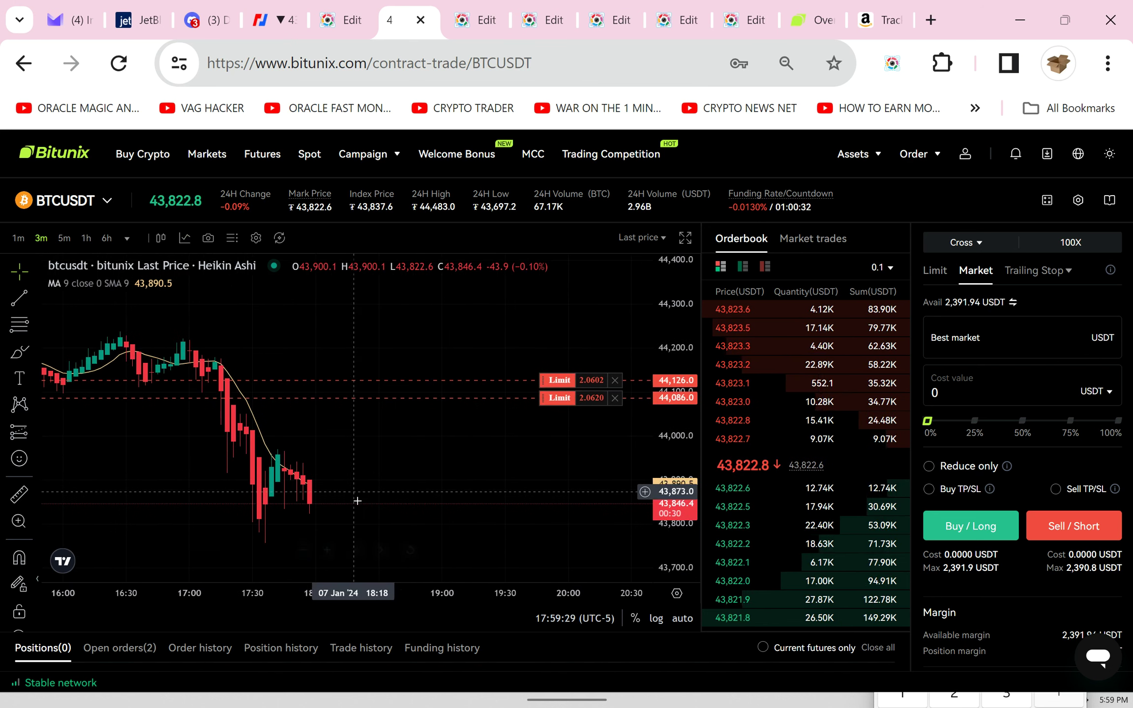
{"action": "left_click_drag", "start_coordinate": [298, 475], "coordinate": [229, 380]}
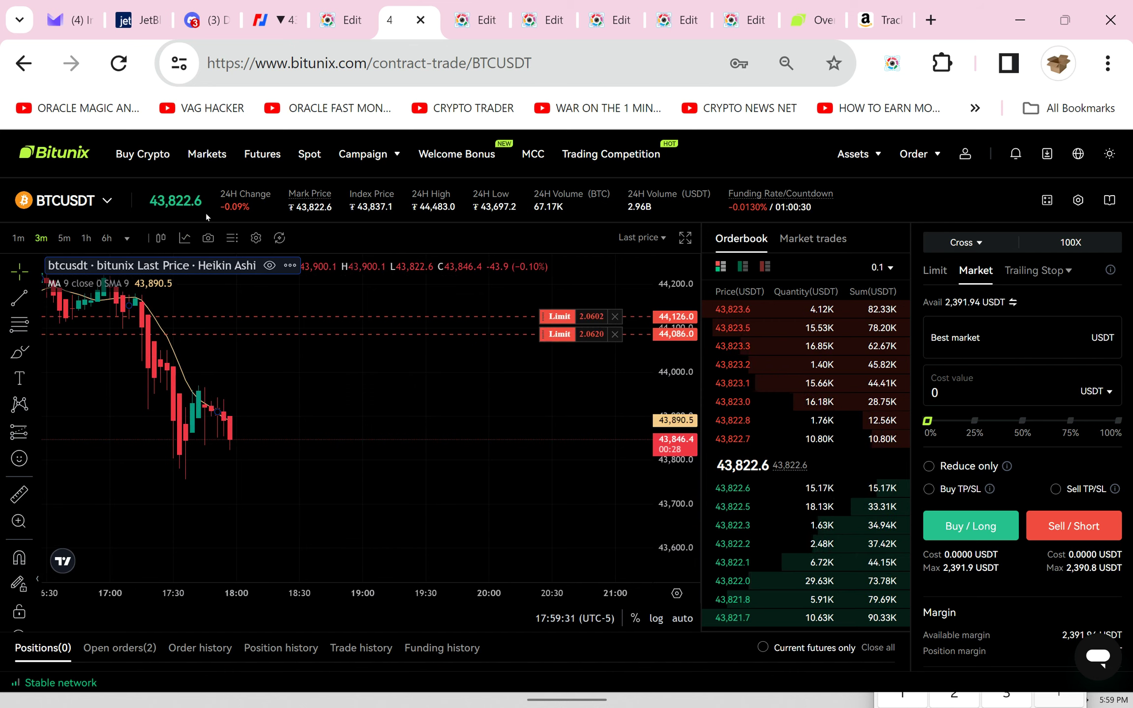
{"action": "left_click_drag", "start_coordinate": [278, 460], "coordinate": [227, 502]}
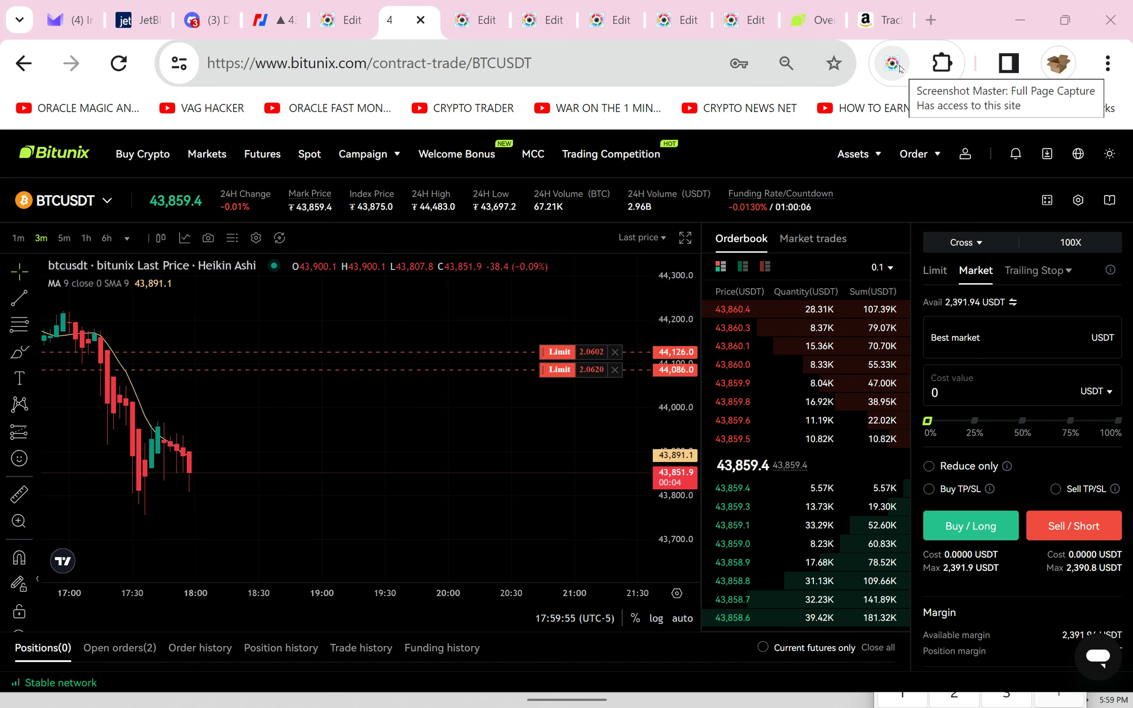
{"action": "left_click", "coordinate": [896, 68]}
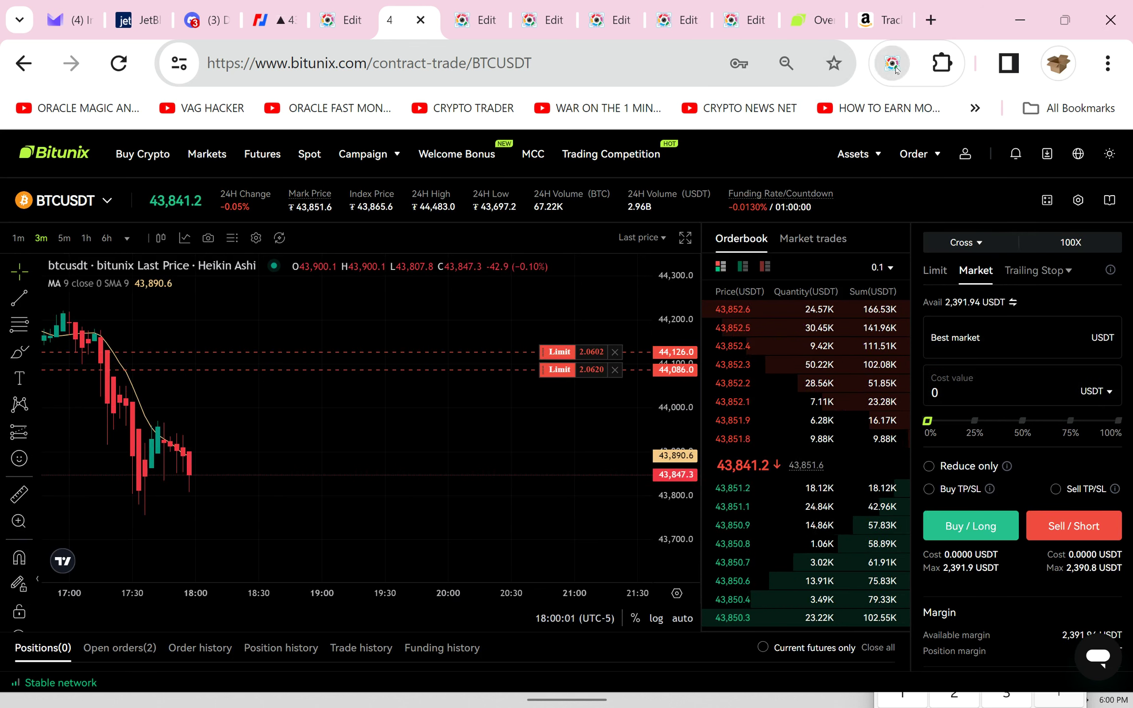
{"action": "left_click", "coordinate": [896, 68]}
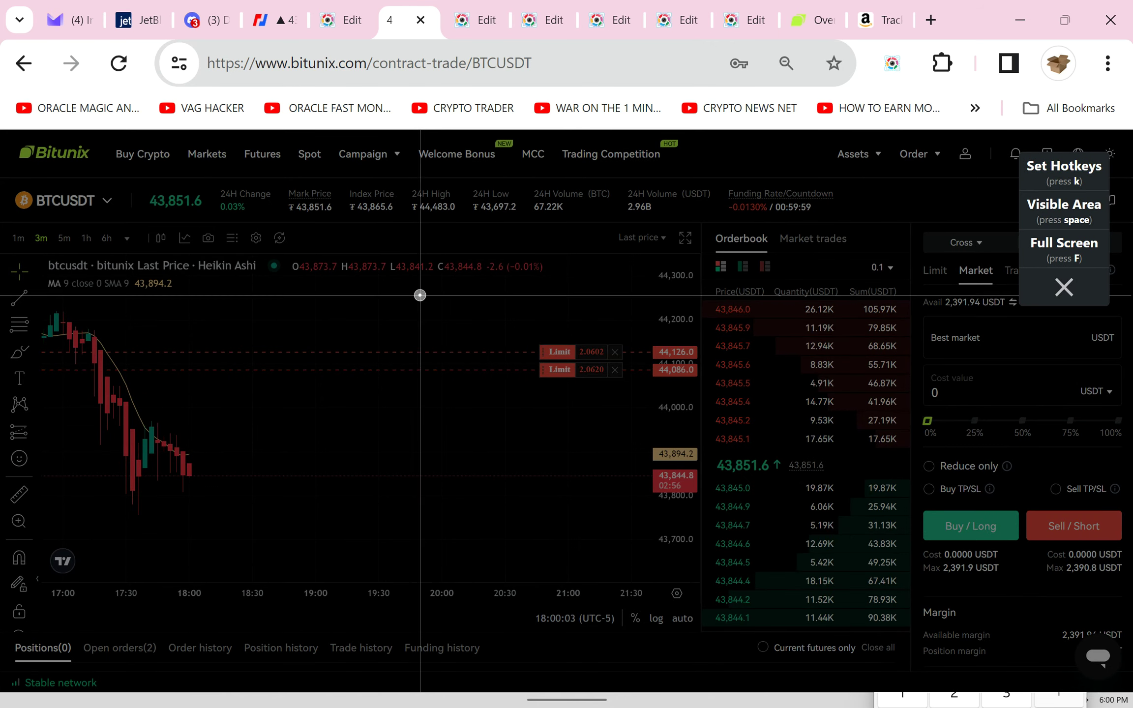
{"action": "key", "text": "space"}
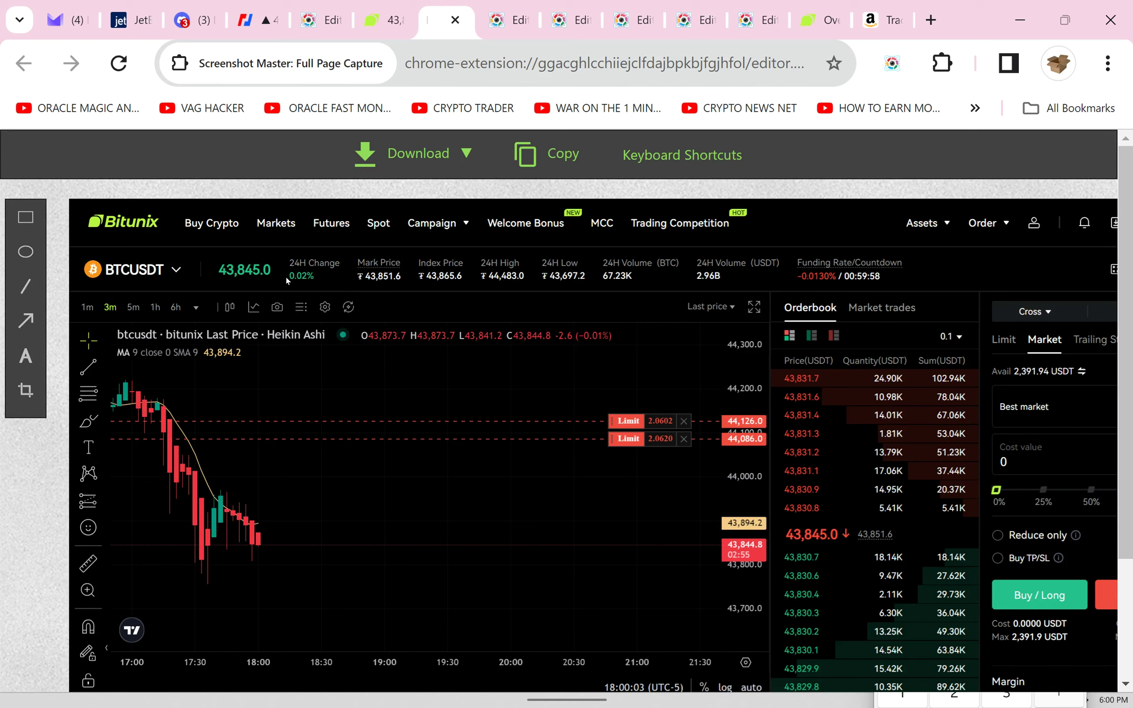
{"action": "key", "text": "ctrl+shift+Tab"}
Return to the live BTCUSDT page and pan the chart to see price near 44,000
{"action": "left_click", "coordinate": [382, 27]}
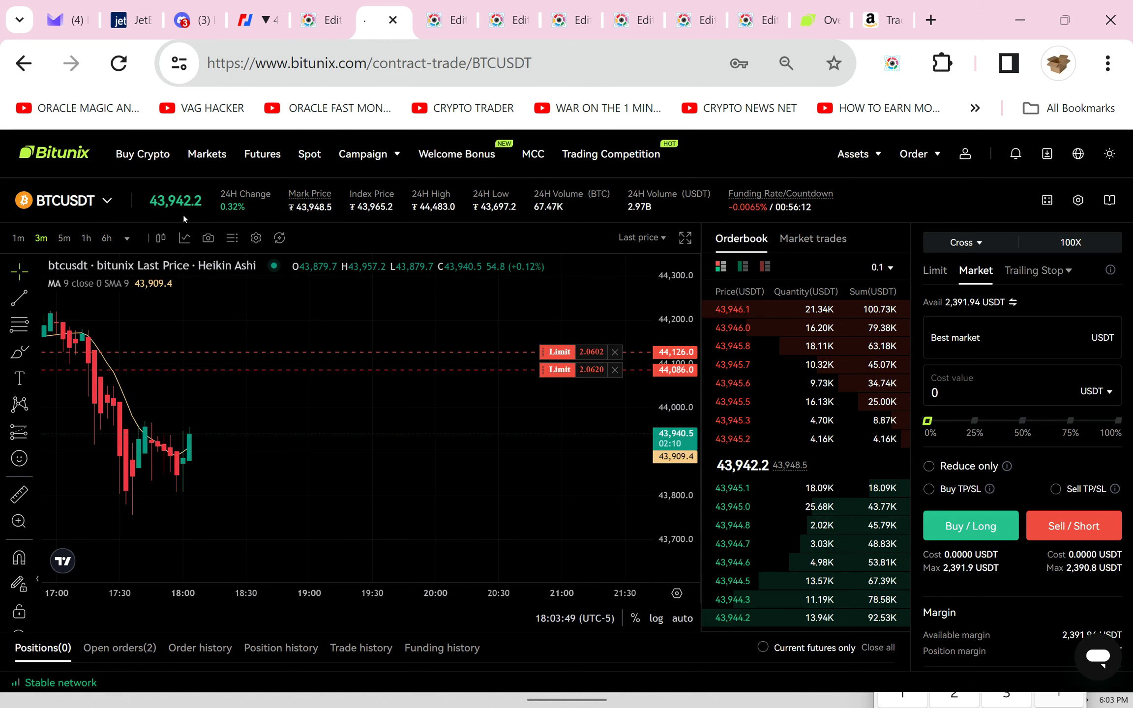
{"action": "left_click_drag", "start_coordinate": [223, 469], "coordinate": [306, 499]}
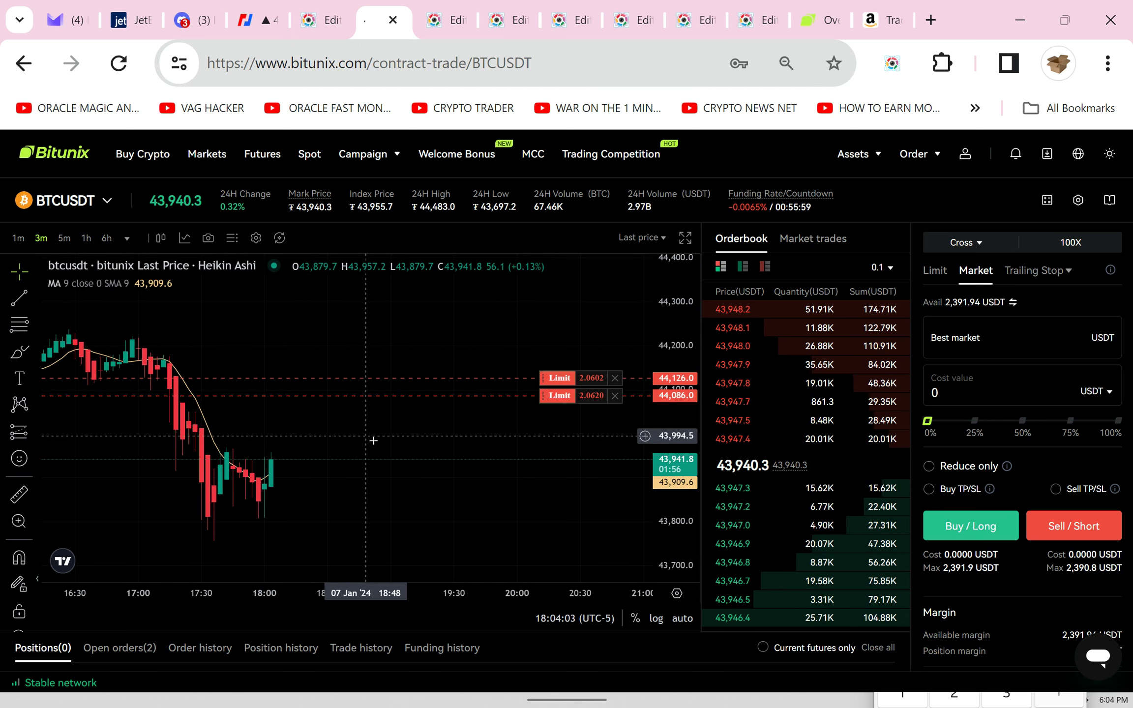
{"action": "left_click_drag", "start_coordinate": [377, 431], "coordinate": [399, 372]}
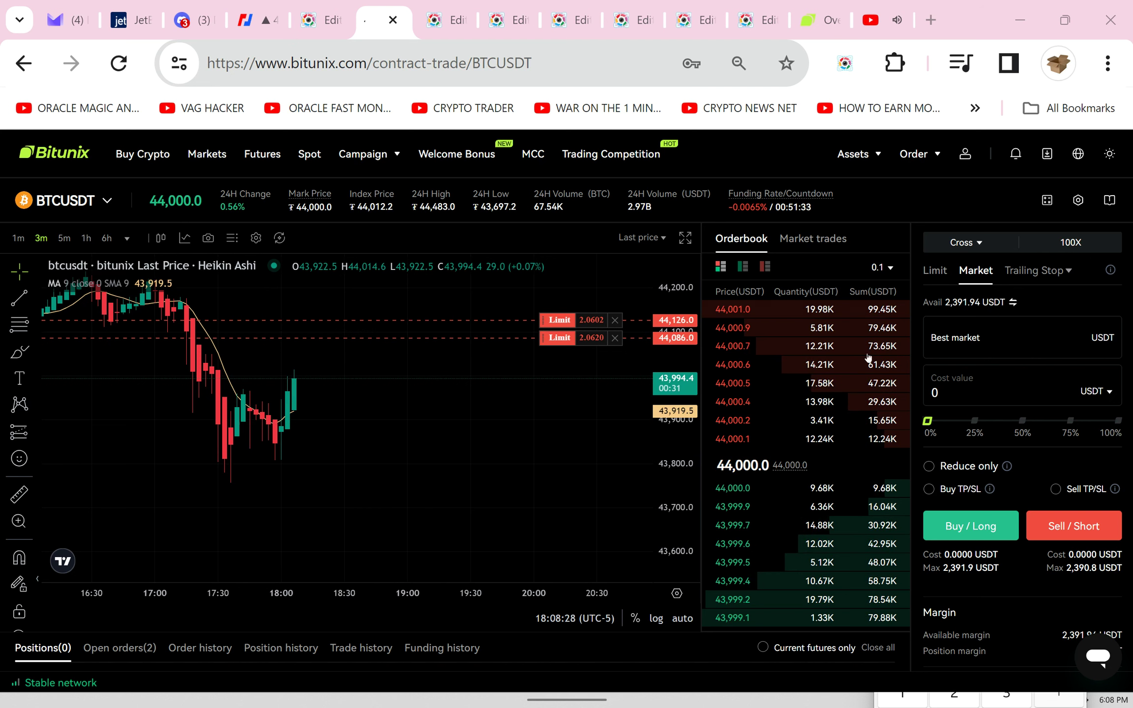
Open a 2,000 USDT BTCUSDT market short
{"action": "left_click", "coordinate": [980, 403]}
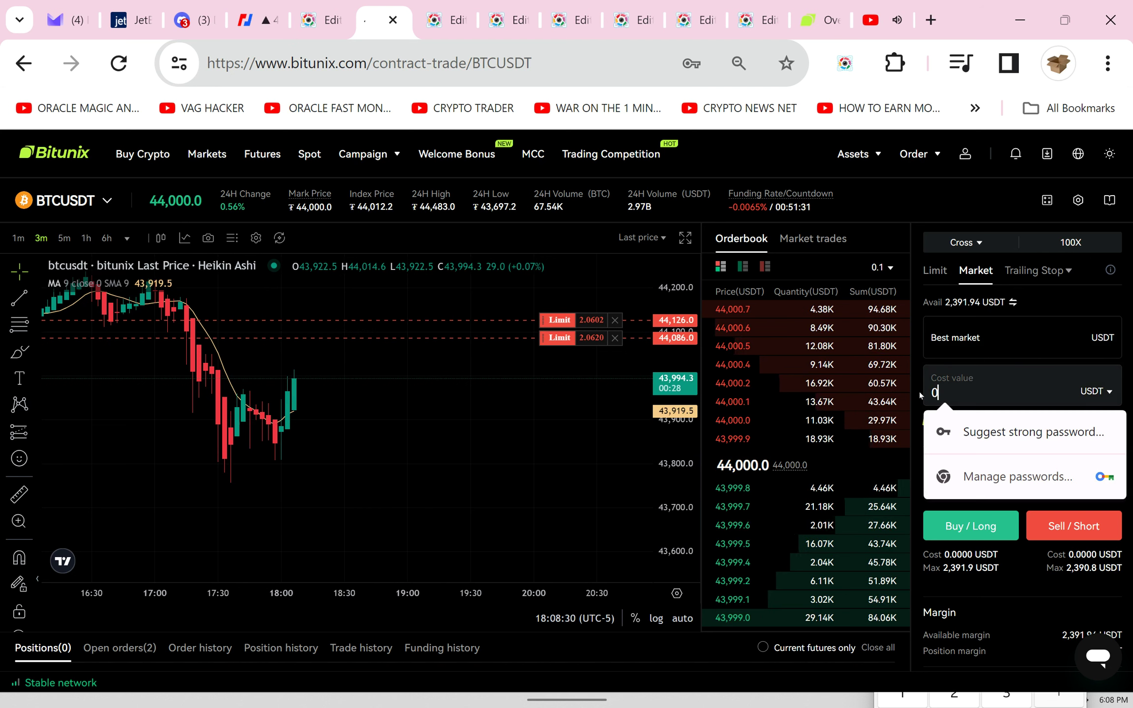
{"action": "key", "text": "BackSpace"}
{"action": "type", "text": "2,000"}
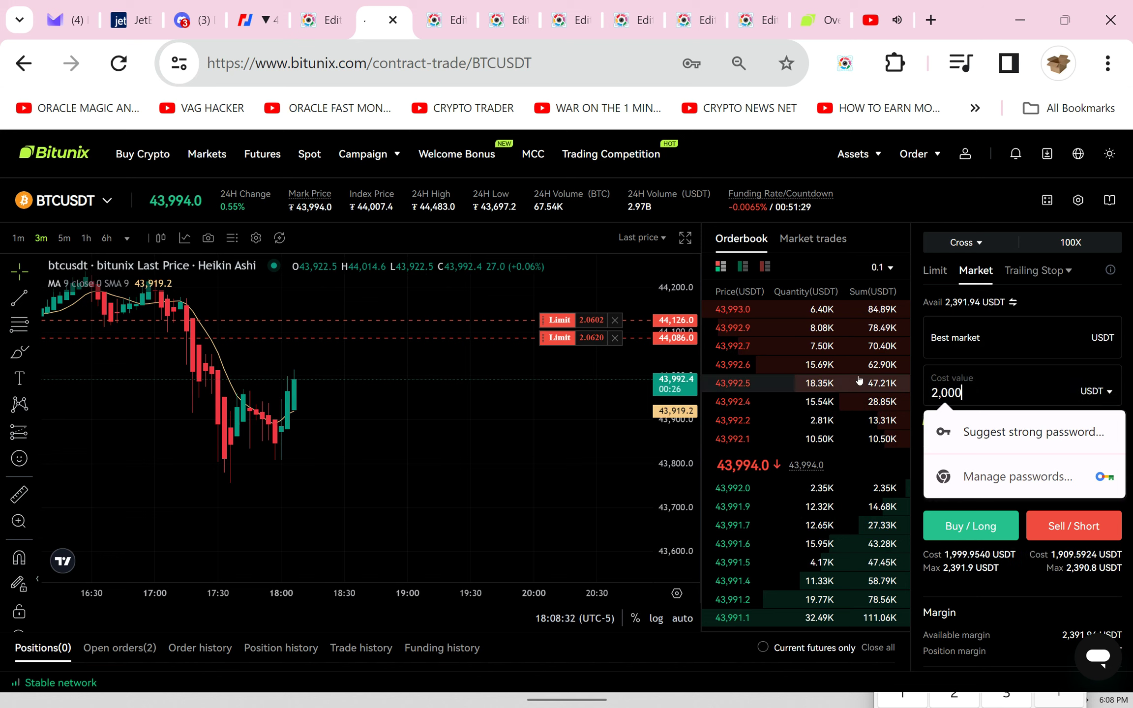
{"action": "left_click", "coordinate": [1079, 529]}
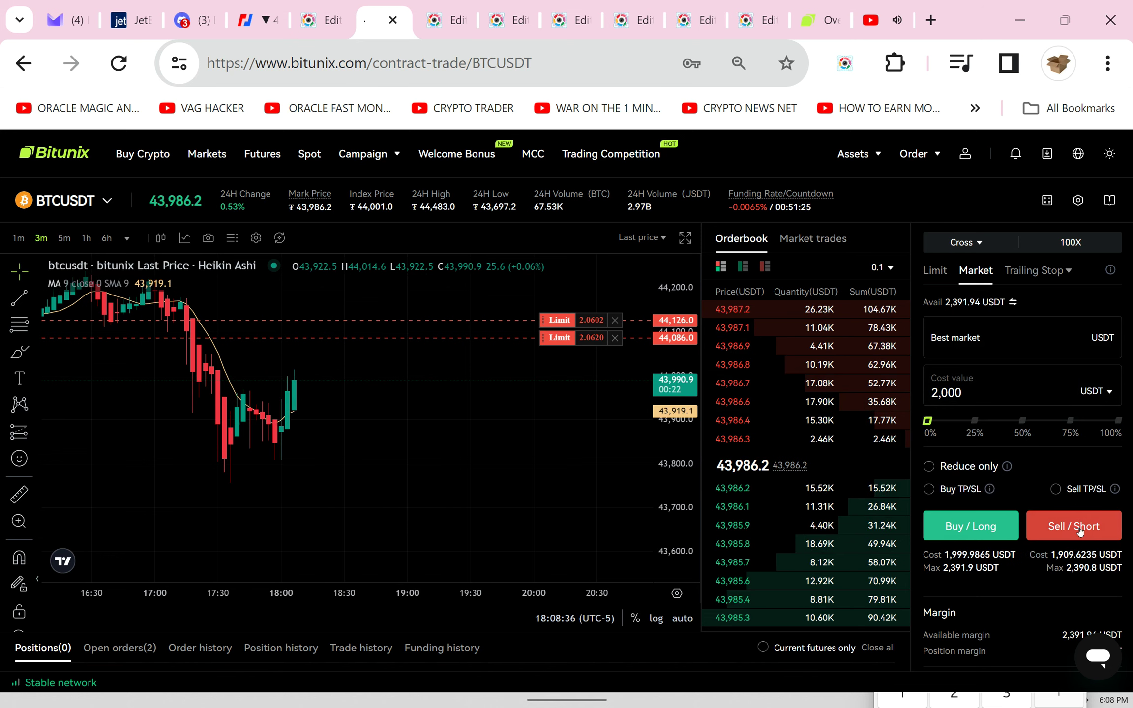
{"action": "left_click", "coordinate": [1078, 529]}
Cancel all pending limit orders, then review the open short position
{"action": "left_click", "coordinate": [120, 650]}
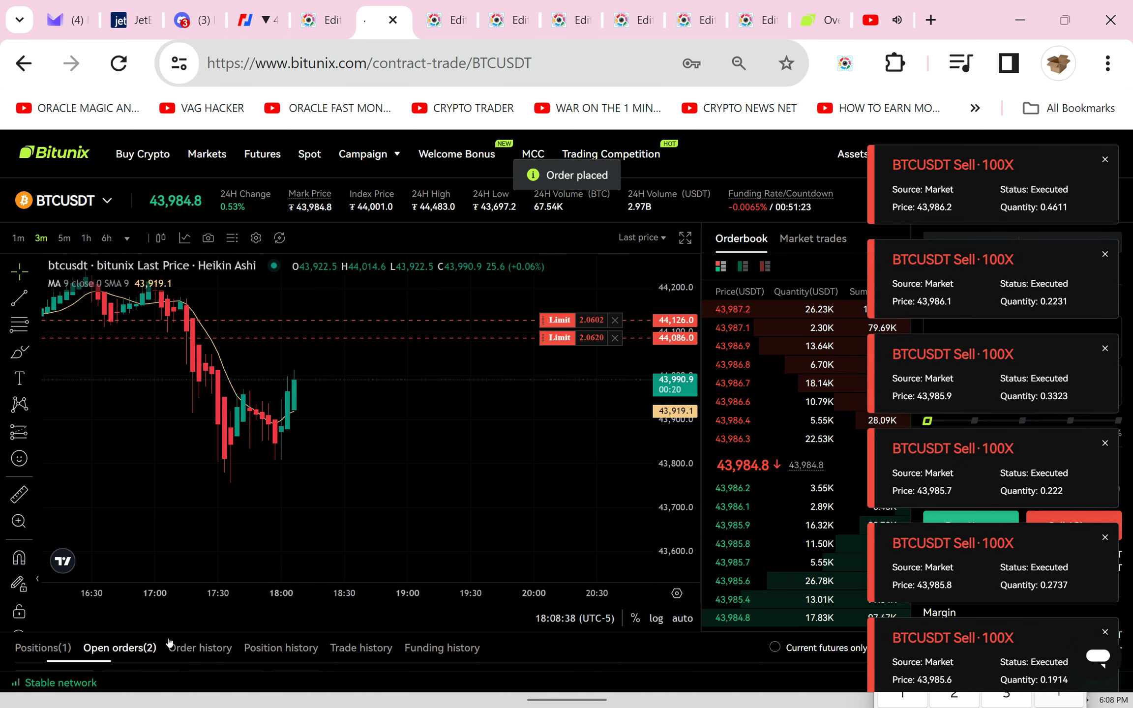
{"action": "scroll", "coordinate": [874, 557], "scroll_direction": "down", "scroll_amount": 3}
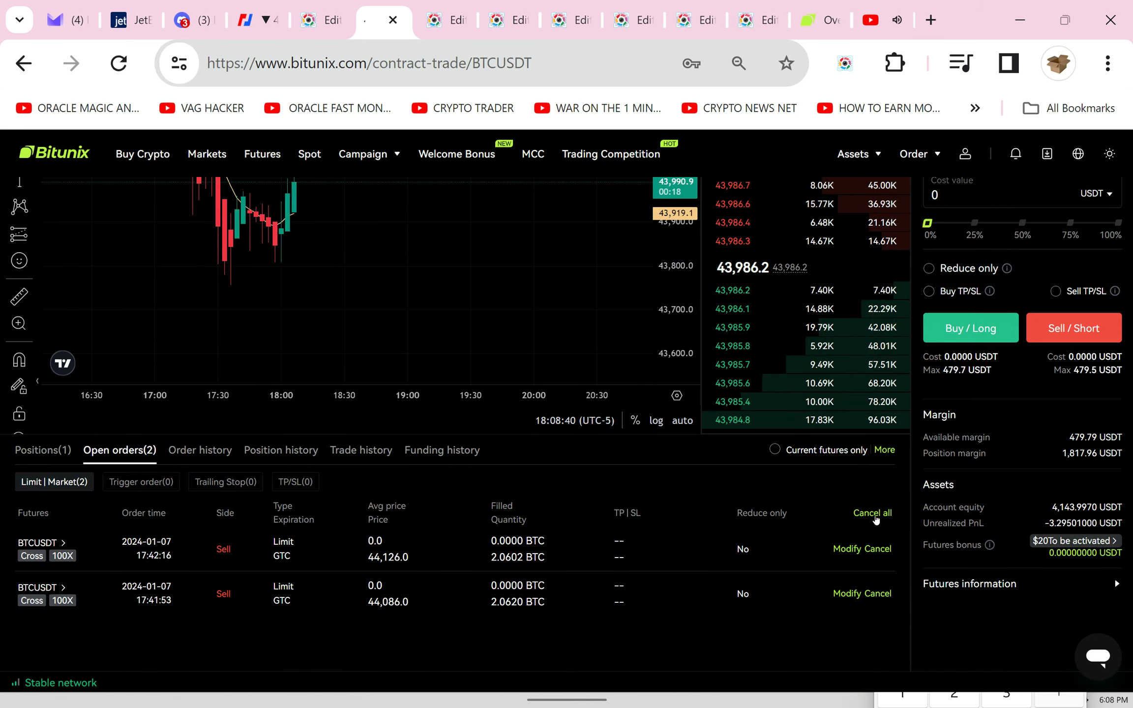
{"action": "left_click", "coordinate": [873, 515]}
{"action": "left_click", "coordinate": [666, 492]}
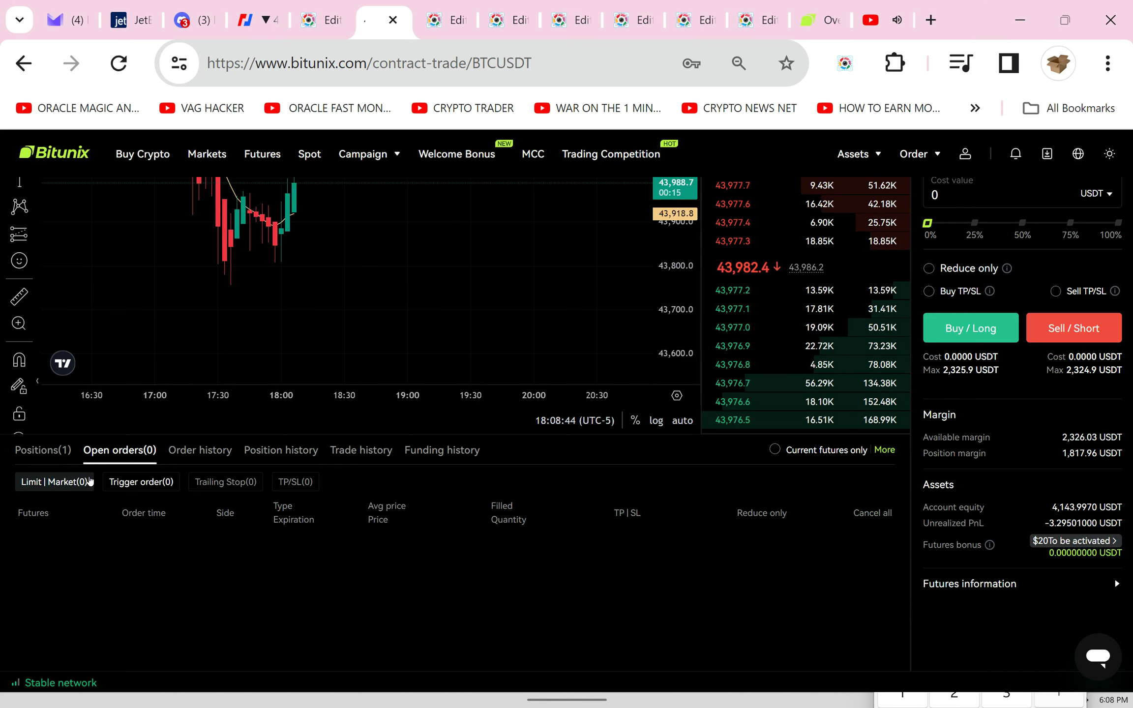
{"action": "left_click", "coordinate": [40, 450]}
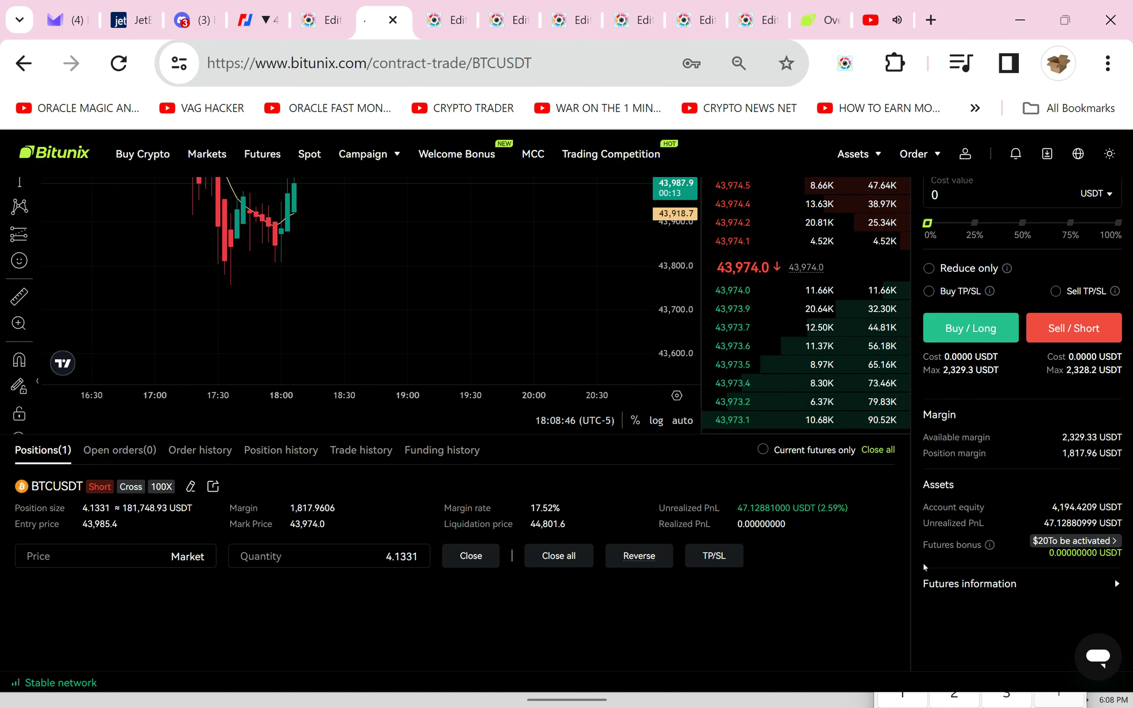
{"action": "scroll", "coordinate": [1029, 569], "scroll_direction": "up", "scroll_amount": 1}
{"action": "scroll", "coordinate": [1030, 569], "scroll_direction": "up", "scroll_amount": 1}
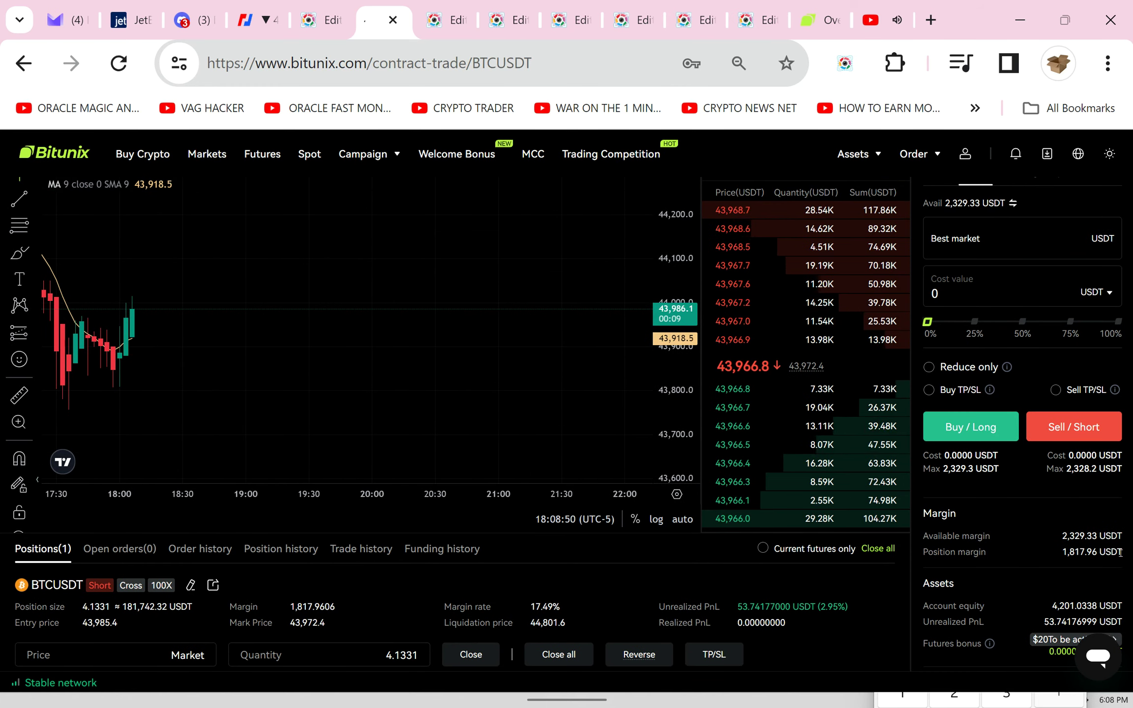
{"action": "scroll", "coordinate": [1119, 552], "scroll_direction": "up", "scroll_amount": 2}
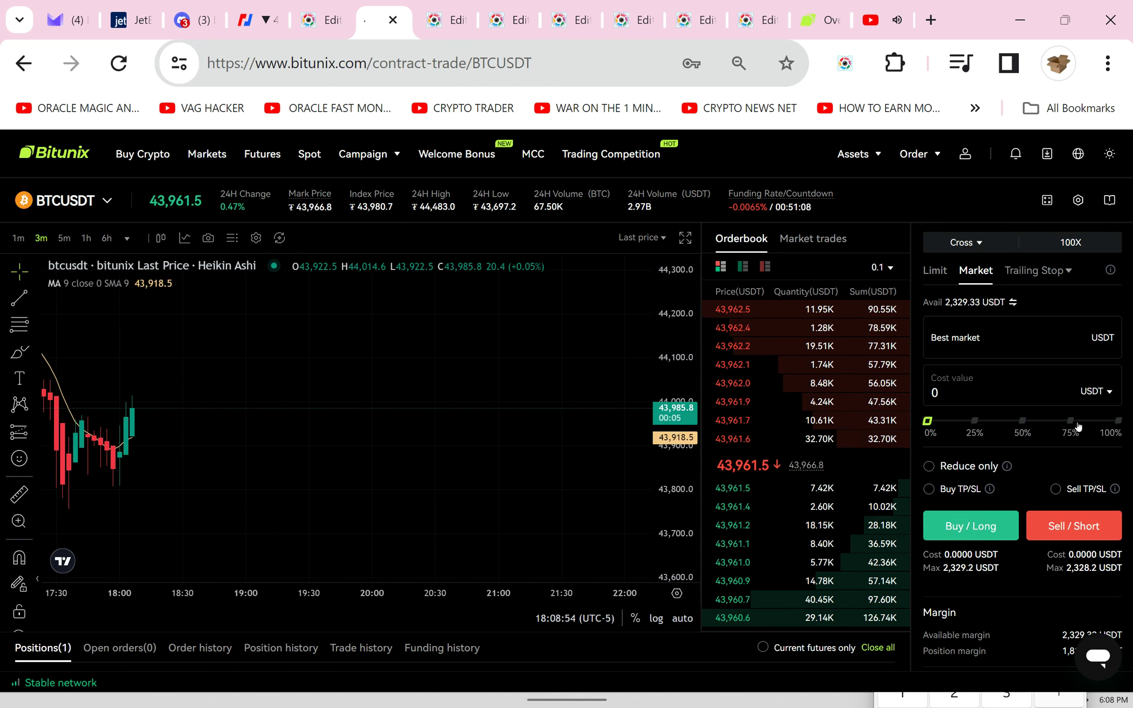
{"action": "scroll", "coordinate": [1056, 592], "scroll_direction": "down", "scroll_amount": 2}
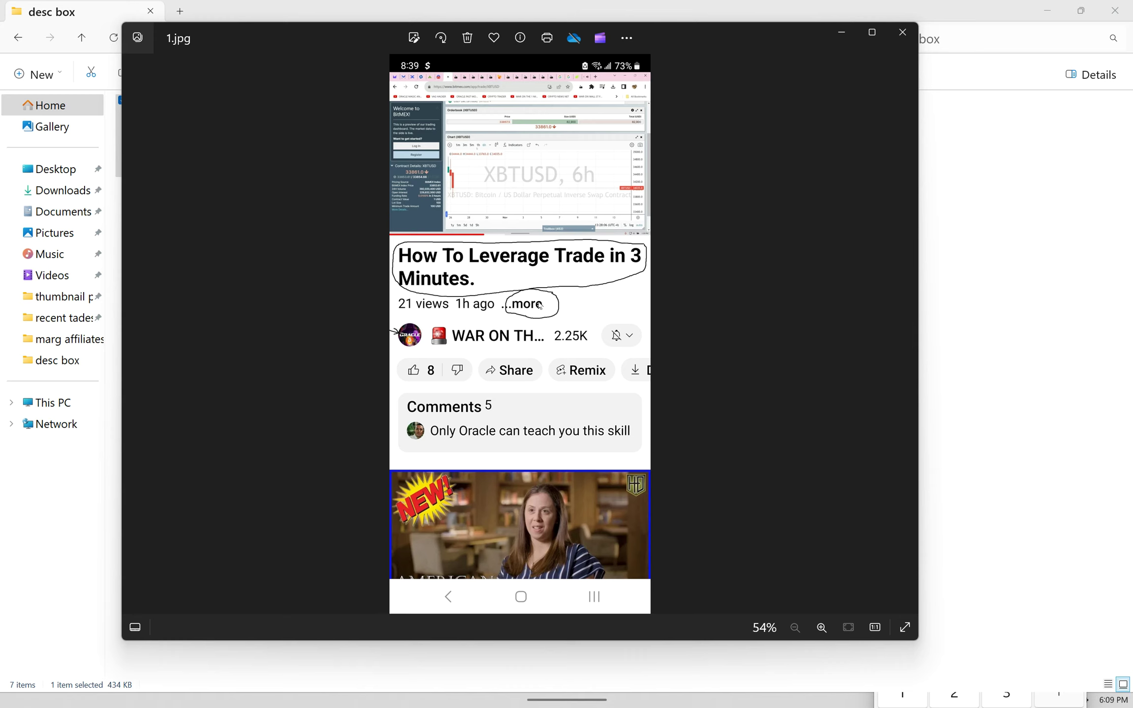
{"action": "left_click", "coordinate": [906, 335]}
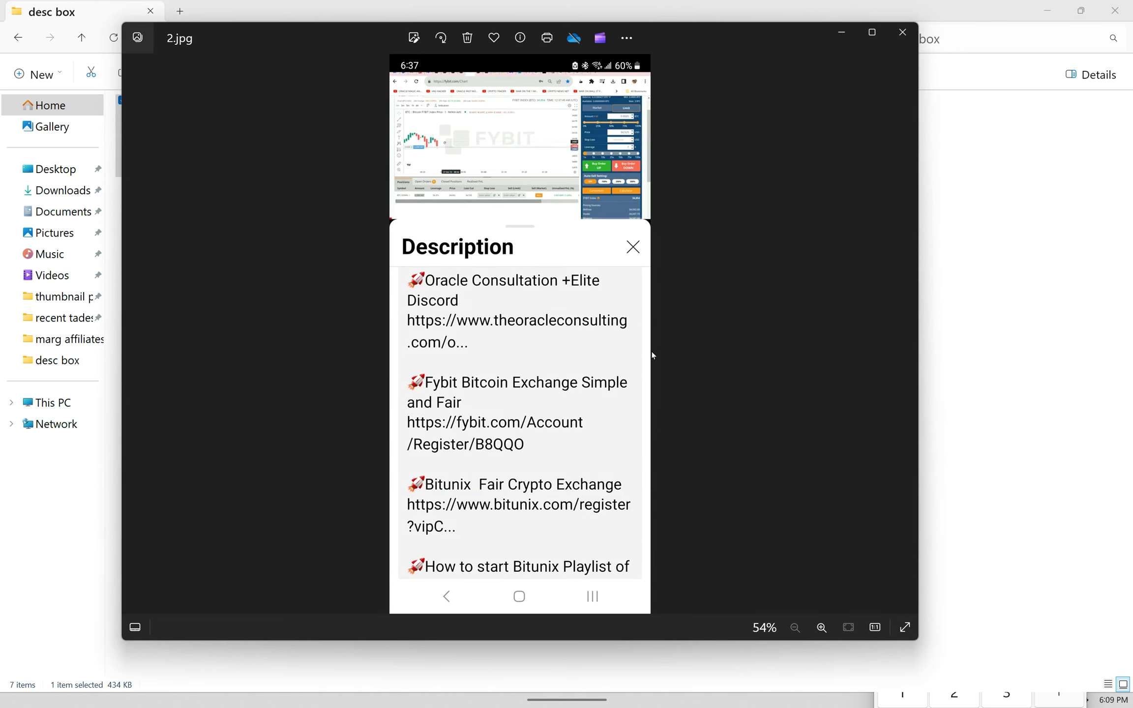
{"action": "left_click", "coordinate": [900, 337]}
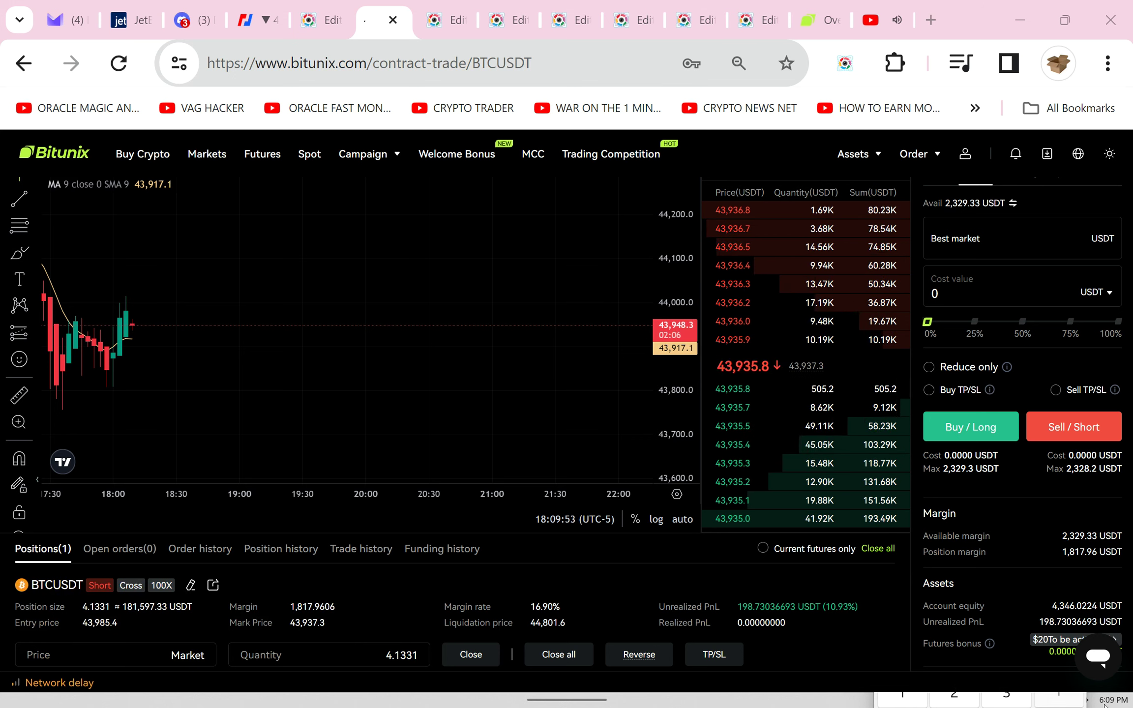
{"action": "mouse_move", "coordinate": [1113, 699]}
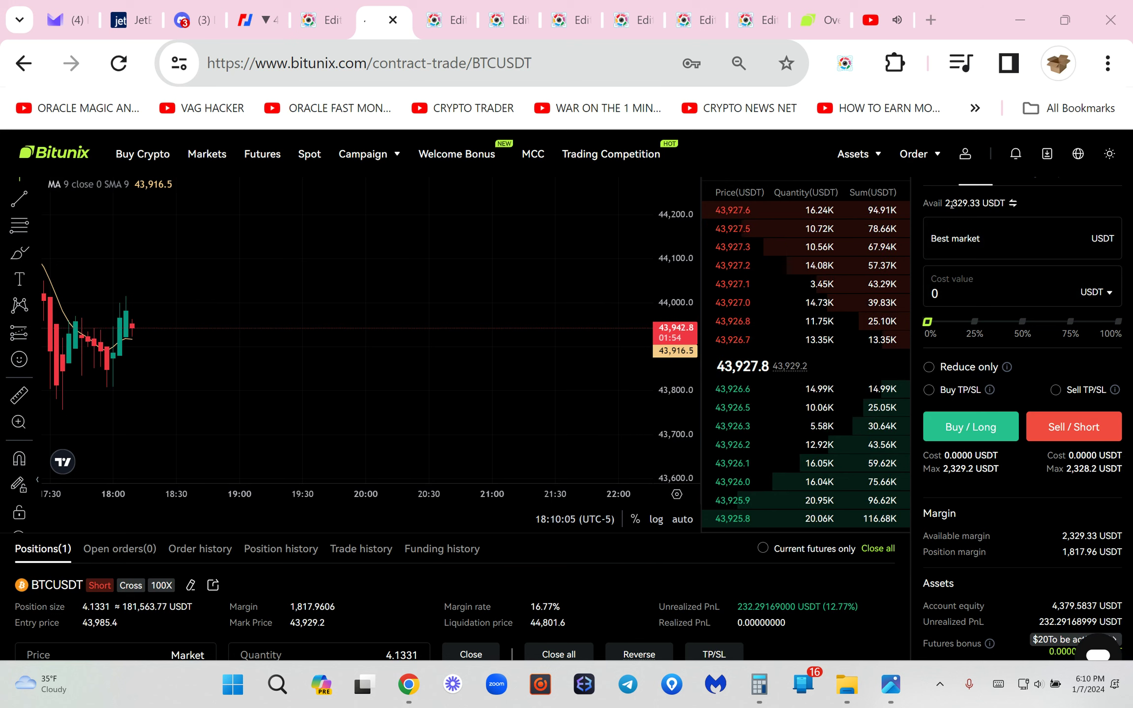
{"action": "scroll", "coordinate": [878, 567], "scroll_direction": "down", "scroll_amount": 1}
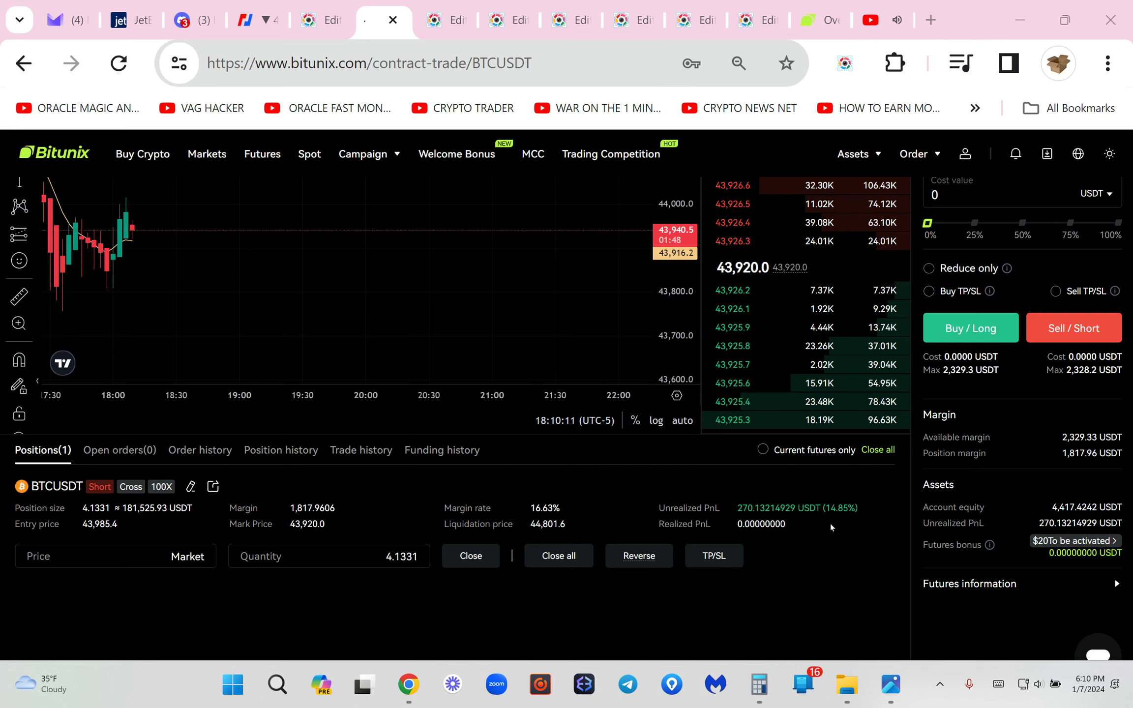
{"action": "scroll", "coordinate": [831, 524], "scroll_direction": "up", "scroll_amount": 1}
{"action": "scroll", "coordinate": [889, 396], "scroll_direction": "up", "scroll_amount": 1}
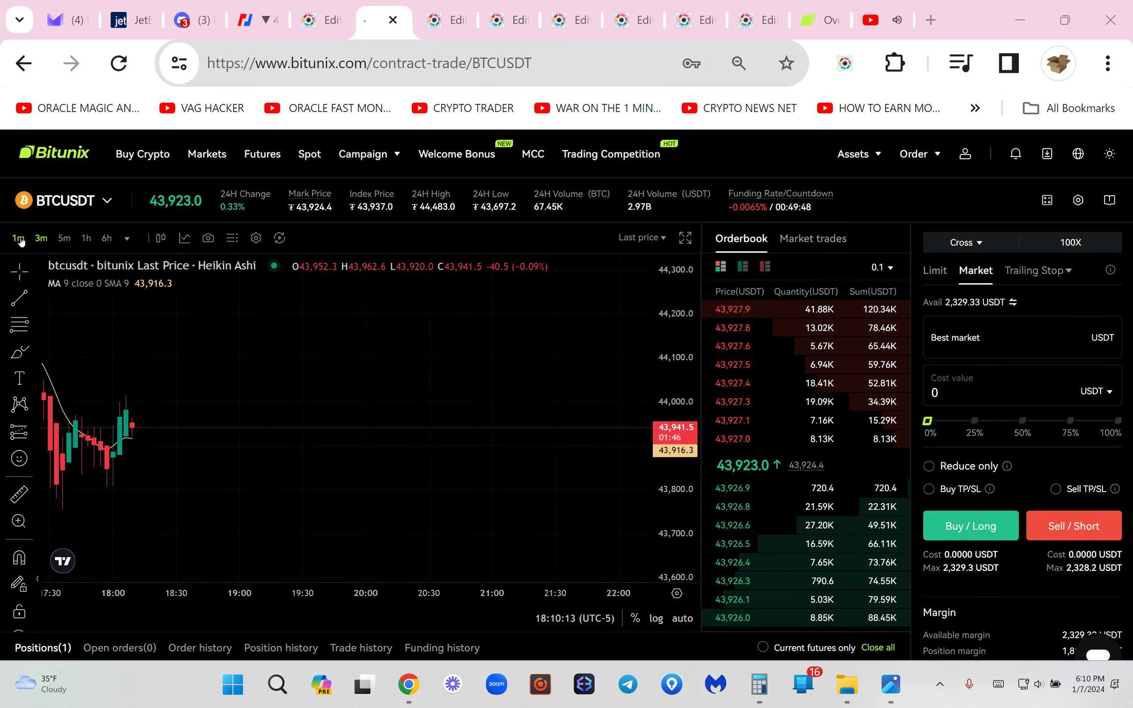
{"action": "scroll", "coordinate": [1063, 466], "scroll_direction": "down", "scroll_amount": 1}
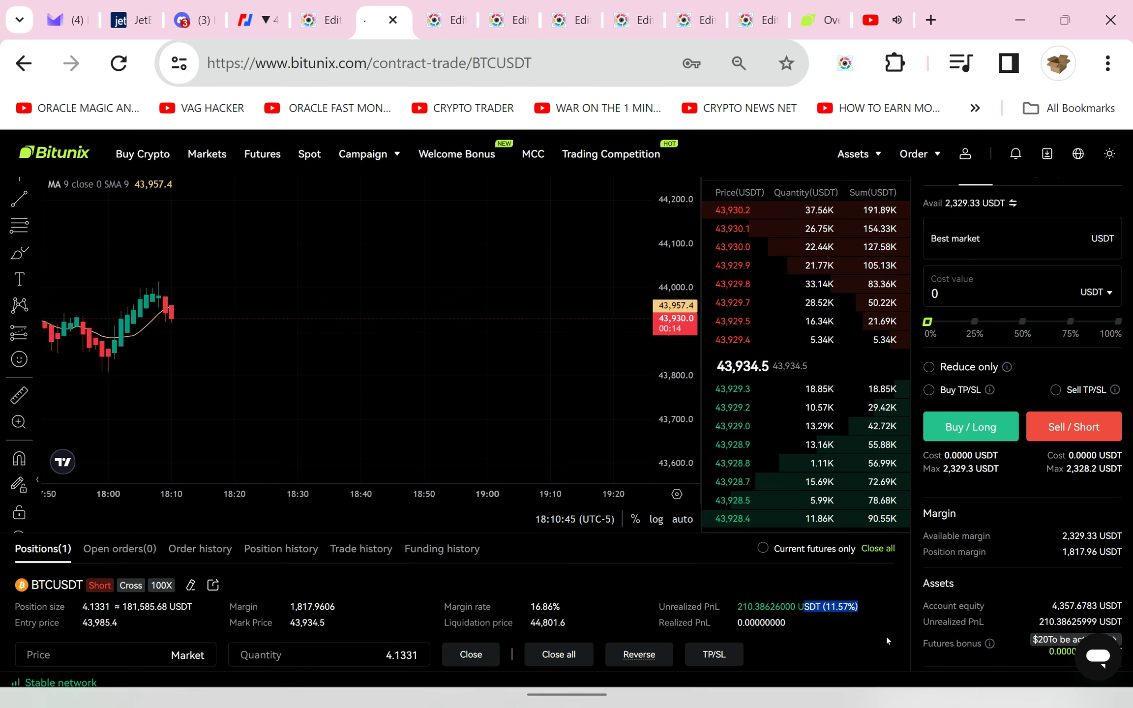
{"action": "scroll", "coordinate": [909, 604], "scroll_direction": "up", "scroll_amount": 2}
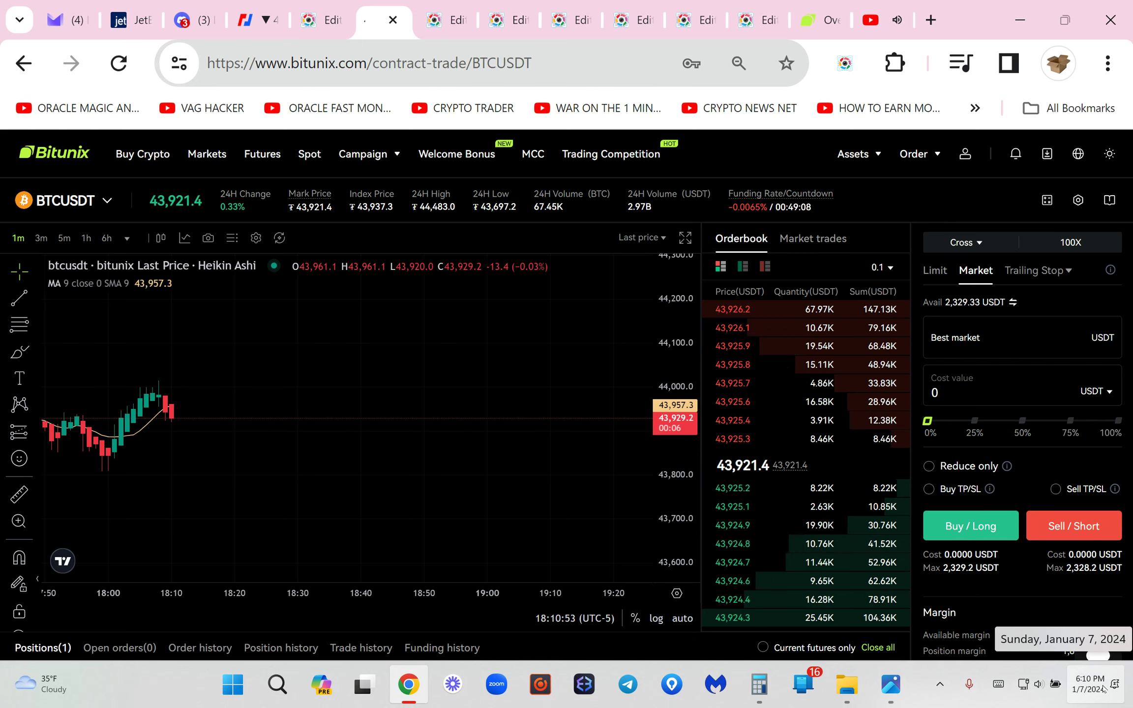
{"action": "scroll", "coordinate": [296, 214], "scroll_direction": "down", "scroll_amount": 1}
{"action": "scroll", "coordinate": [1018, 398], "scroll_direction": "up", "scroll_amount": 1}
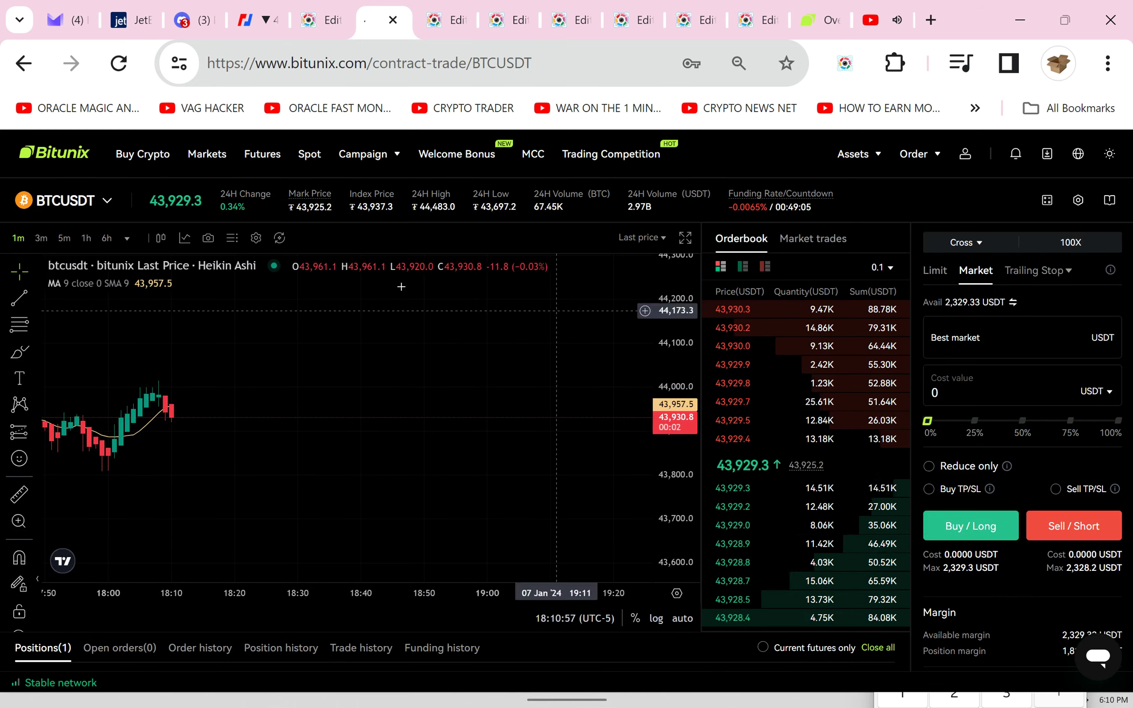
{"action": "scroll", "coordinate": [1035, 410], "scroll_direction": "down", "scroll_amount": 1}
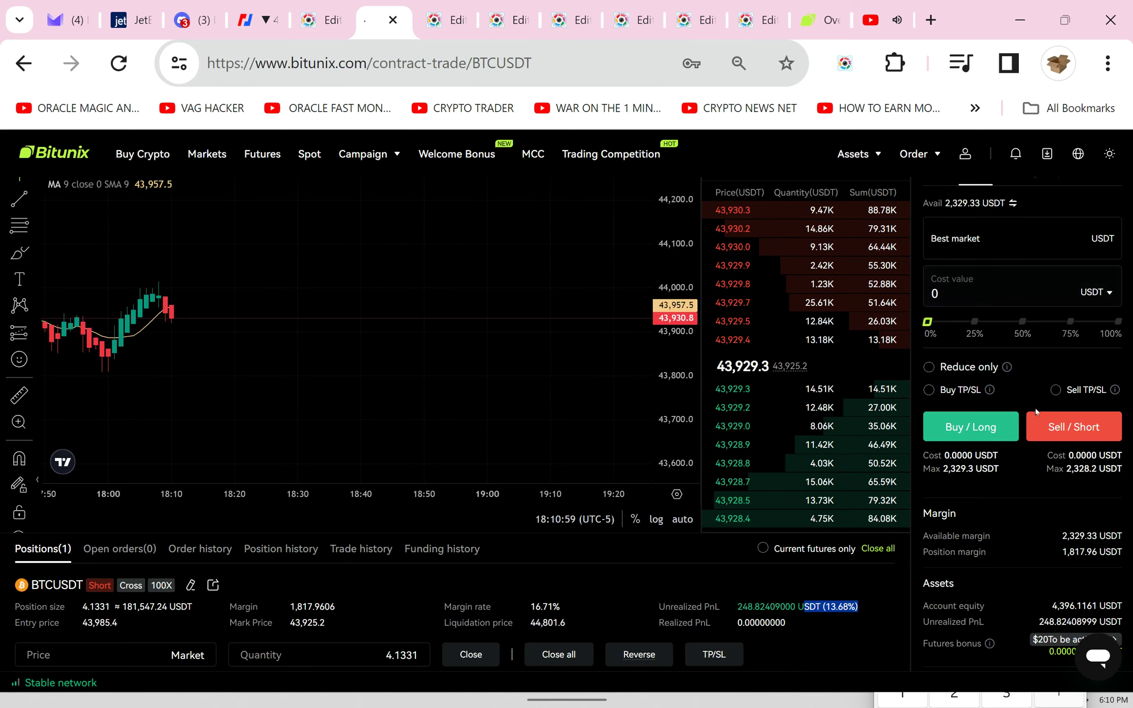
Clear the stray text selection in the PnL area
{"action": "left_click", "coordinate": [865, 642]}
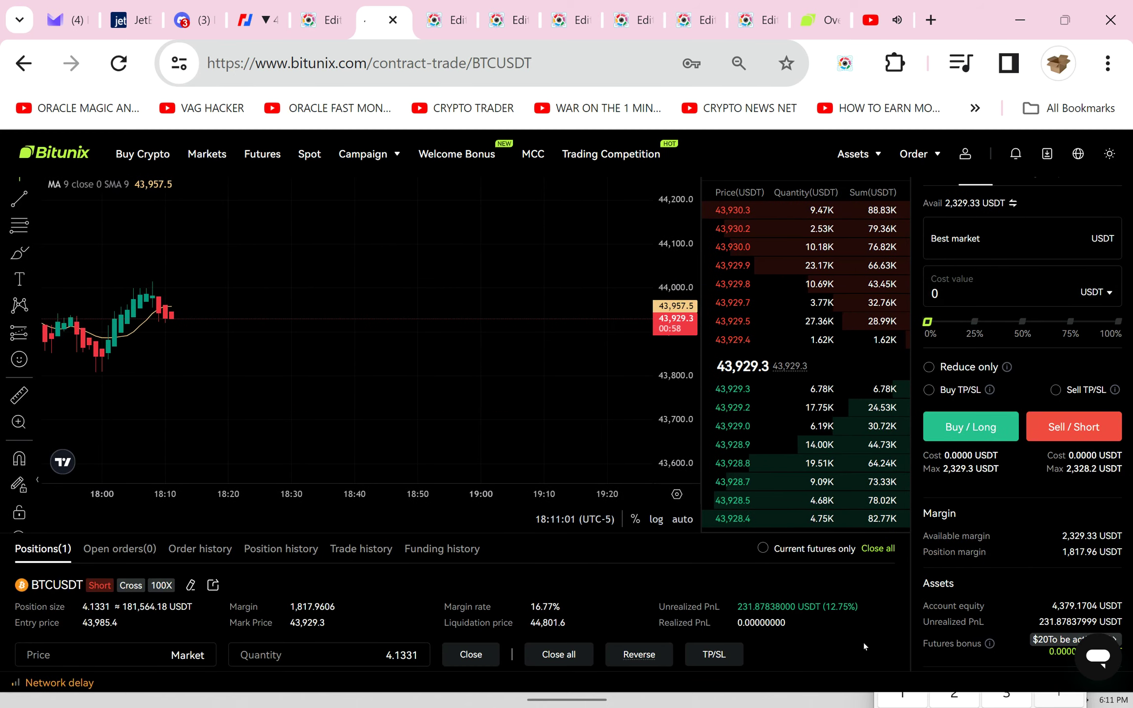
Close the BTCUSDT short at market, around 43,922, and confirm
{"action": "left_click", "coordinate": [471, 654]}
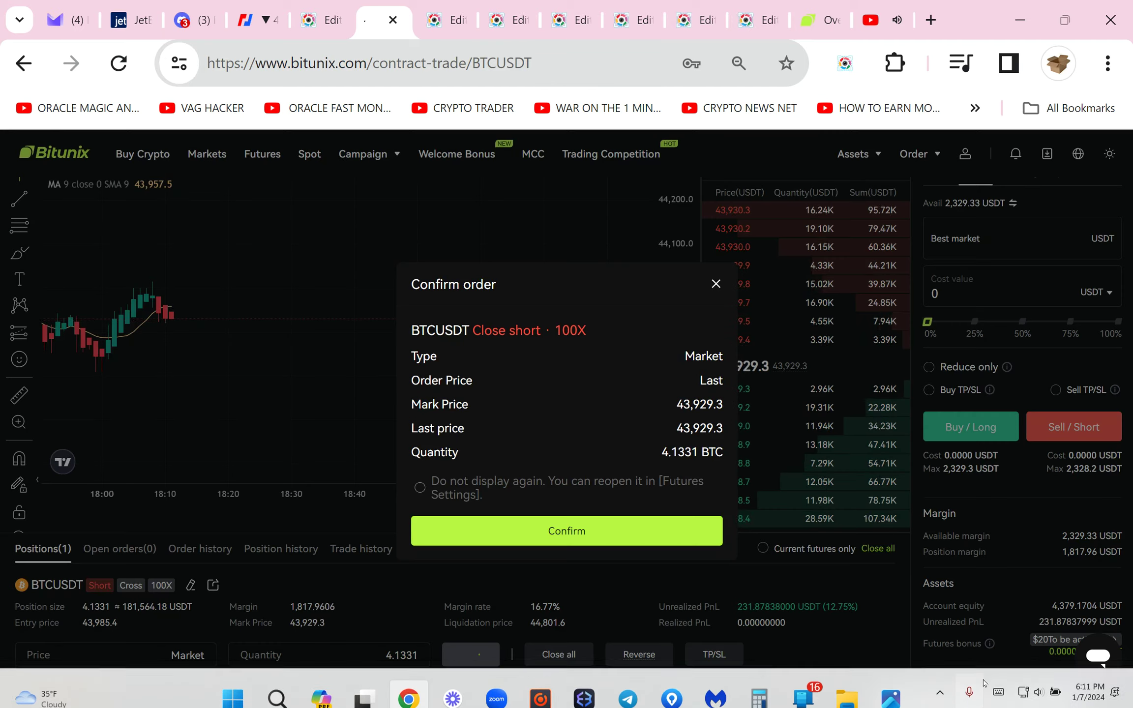
{"action": "left_click", "coordinate": [564, 533]}
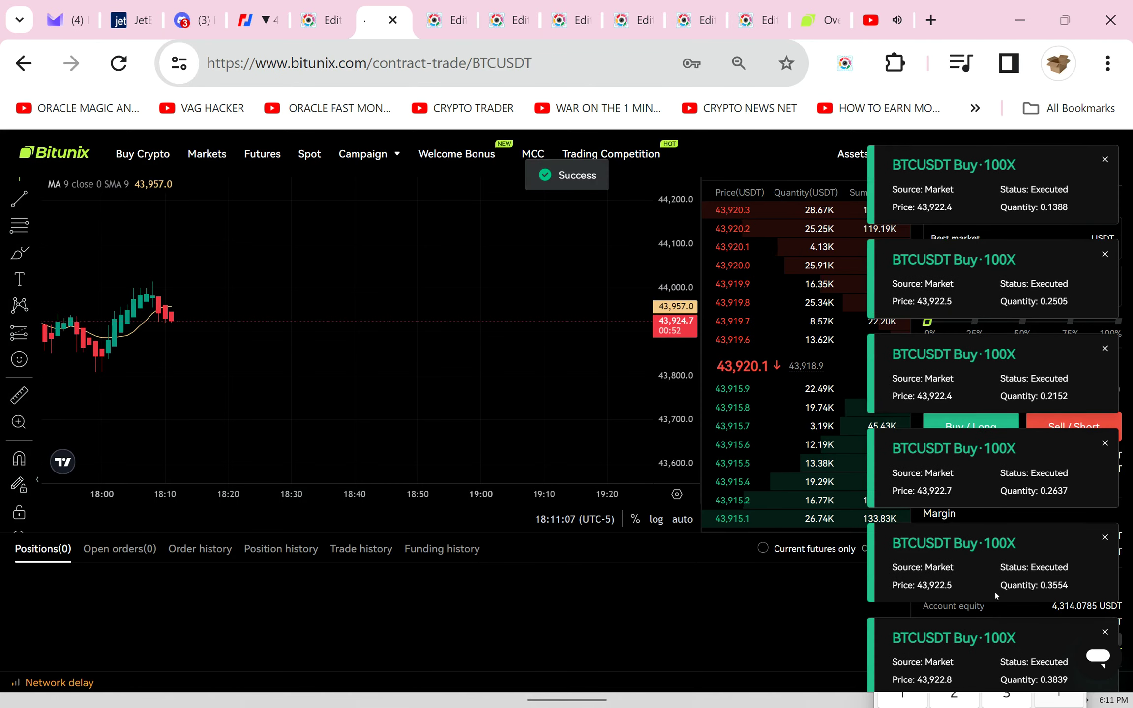
Reload the page, enter order price 3,000, view 3-minute candles, then move to Discord
{"action": "key", "text": "alt+Left"}
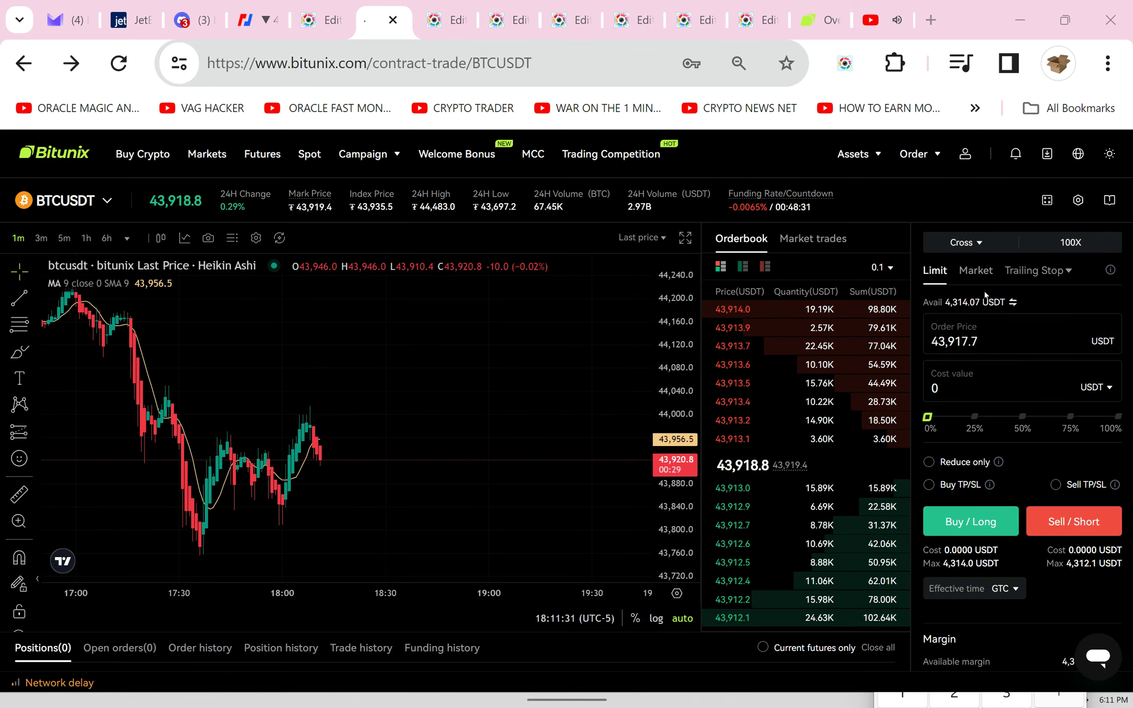
{"action": "double_click", "coordinate": [999, 328]}
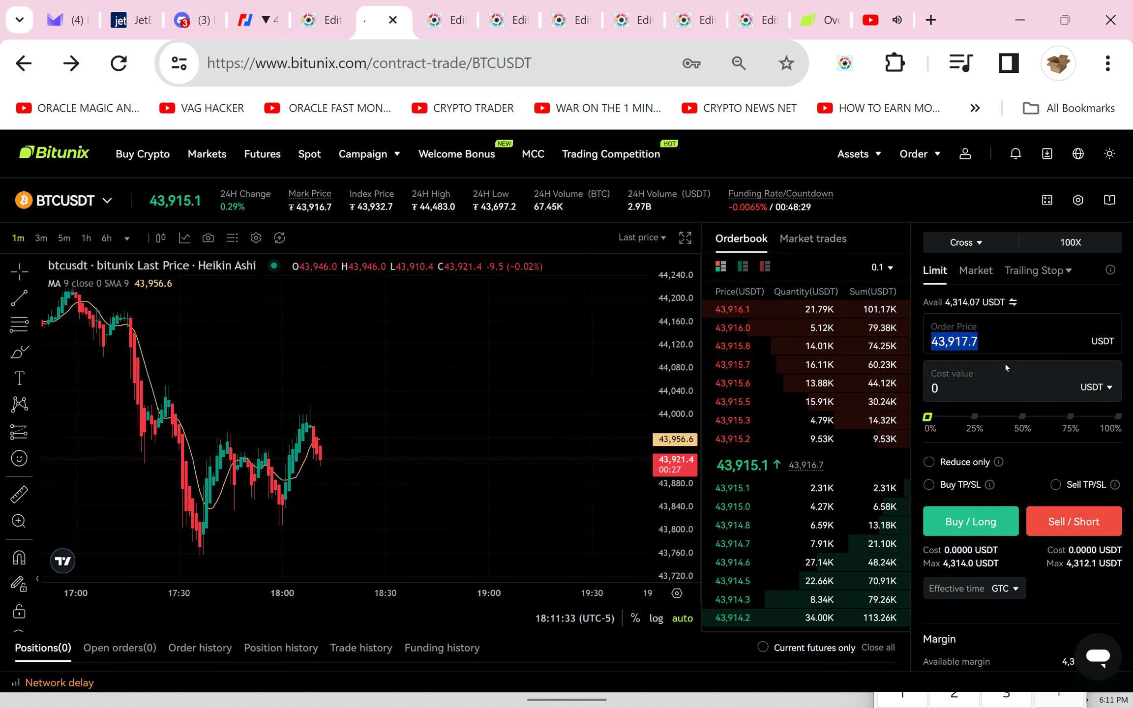
{"action": "type", "text": "3,000"}
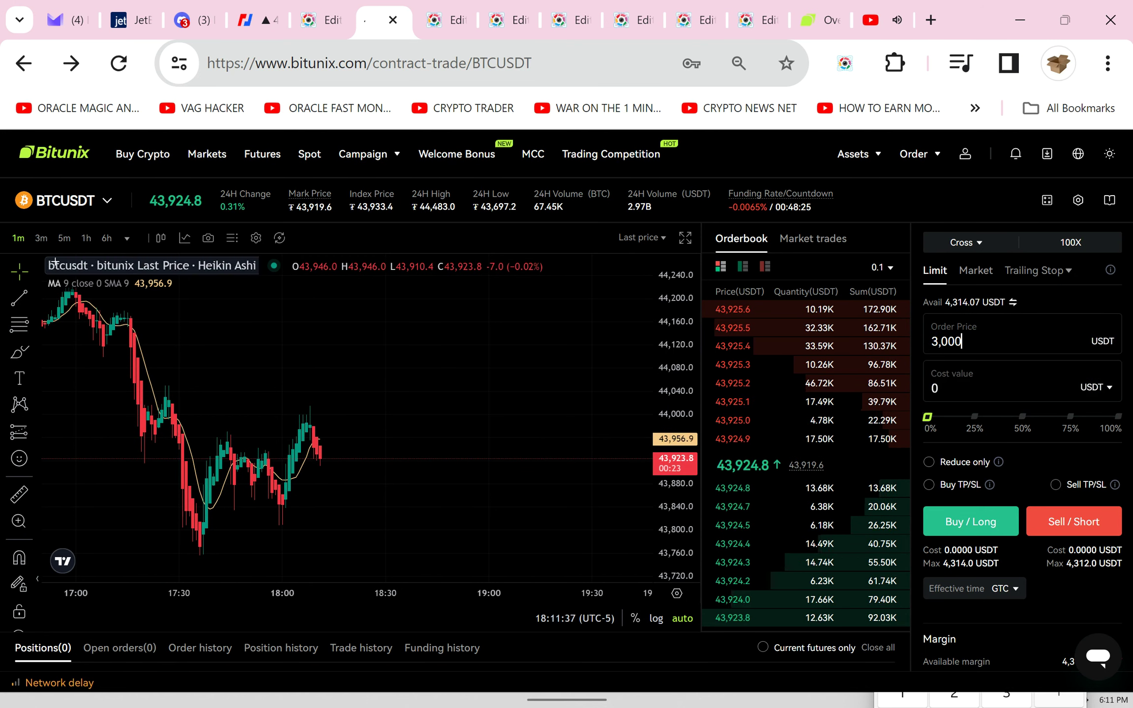
{"action": "left_click", "coordinate": [42, 239]}
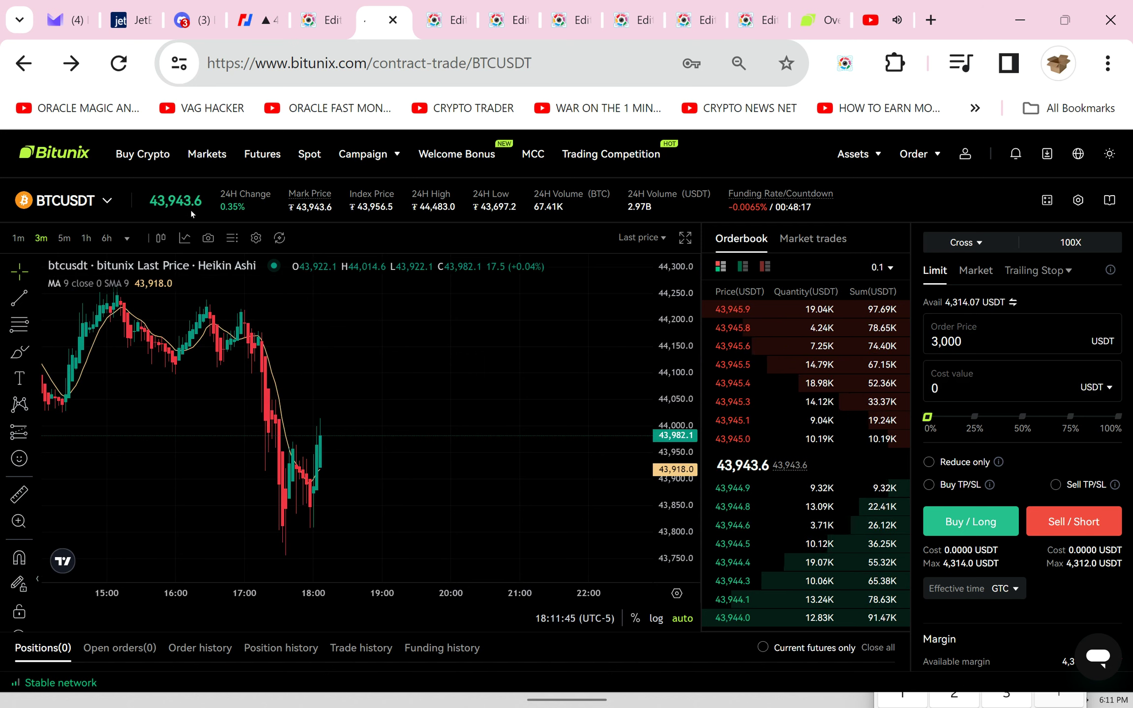
{"action": "left_click_drag", "start_coordinate": [284, 400], "coordinate": [195, 400]}
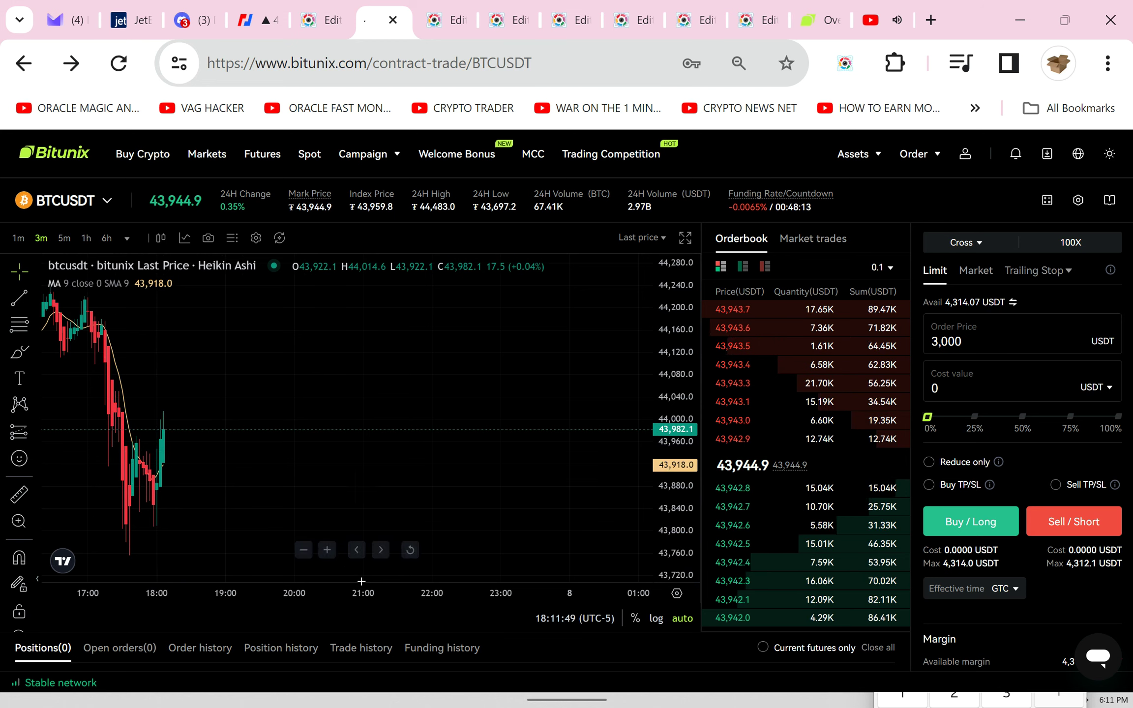
{"action": "scroll", "coordinate": [180, 472], "scroll_direction": "up", "scroll_amount": 3}
{"action": "scroll", "coordinate": [214, 395], "scroll_direction": "left", "scroll_amount": 5}
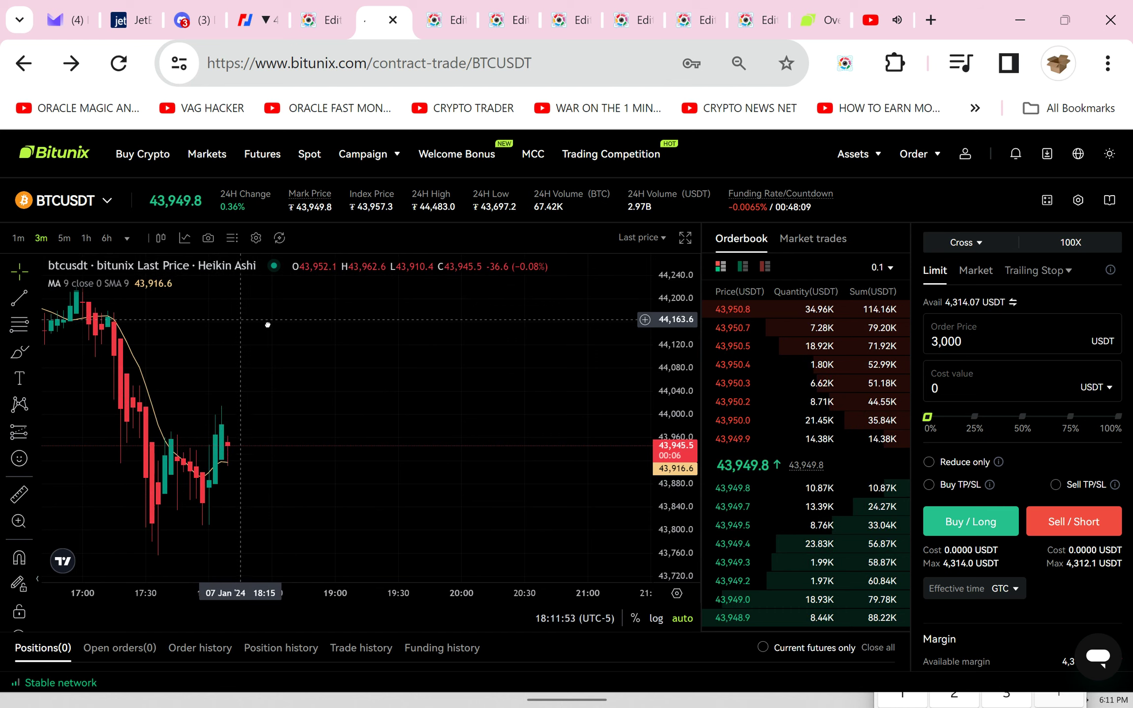
{"action": "scroll", "coordinate": [76, 296], "scroll_direction": "left", "scroll_amount": 5}
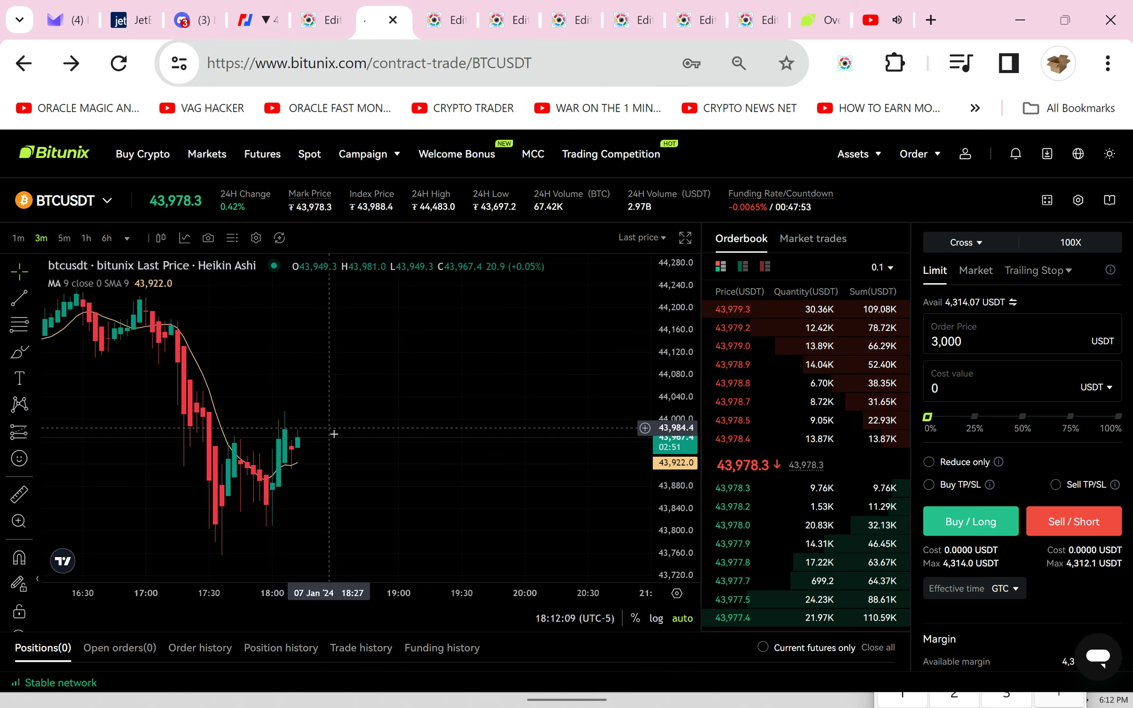
{"action": "mouse_move", "coordinate": [304, 405]}
{"action": "left_mouse_down"}
{"action": "mouse_move", "coordinate": [249, 400]}
{"action": "mouse_move", "coordinate": [207, 369]}
{"action": "left_mouse_up"}
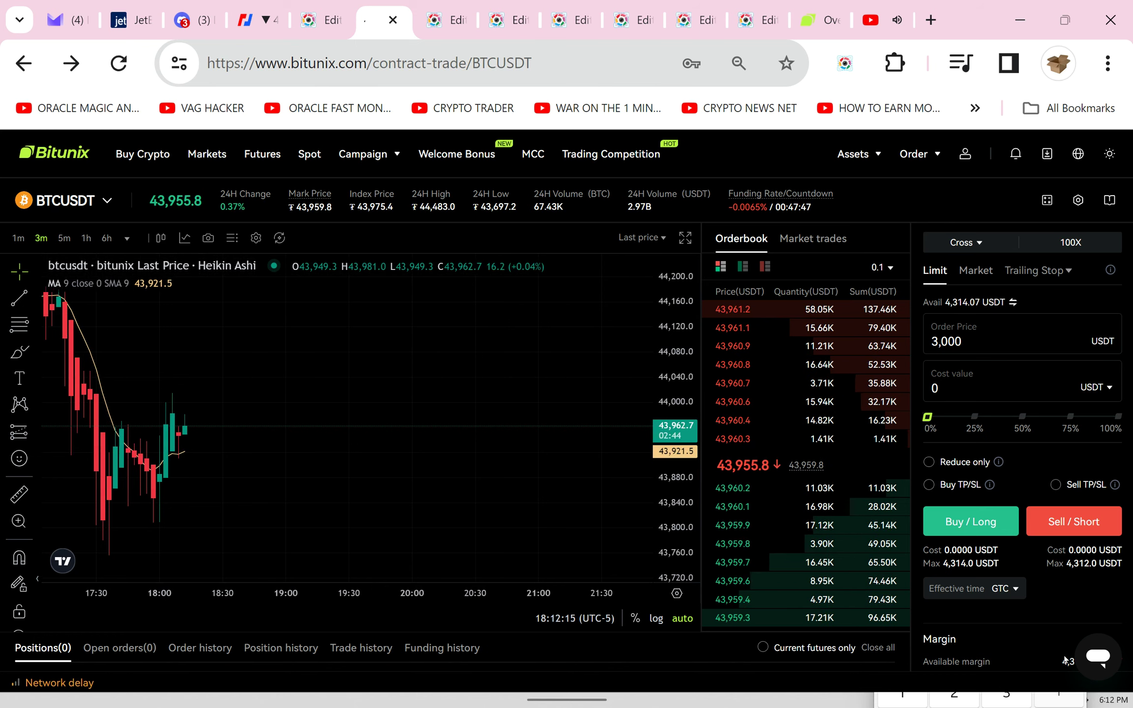
{"action": "key", "text": "ctrl+3"}
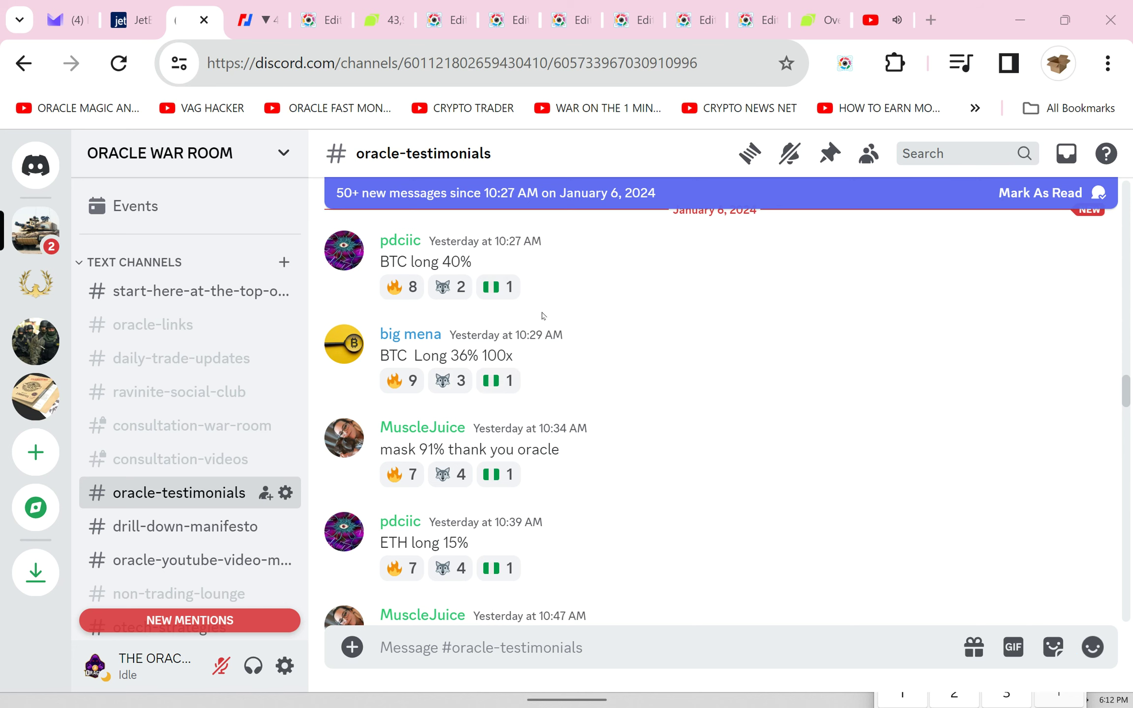
{"action": "scroll", "coordinate": [498, 364], "scroll_direction": "down", "scroll_amount": 3}
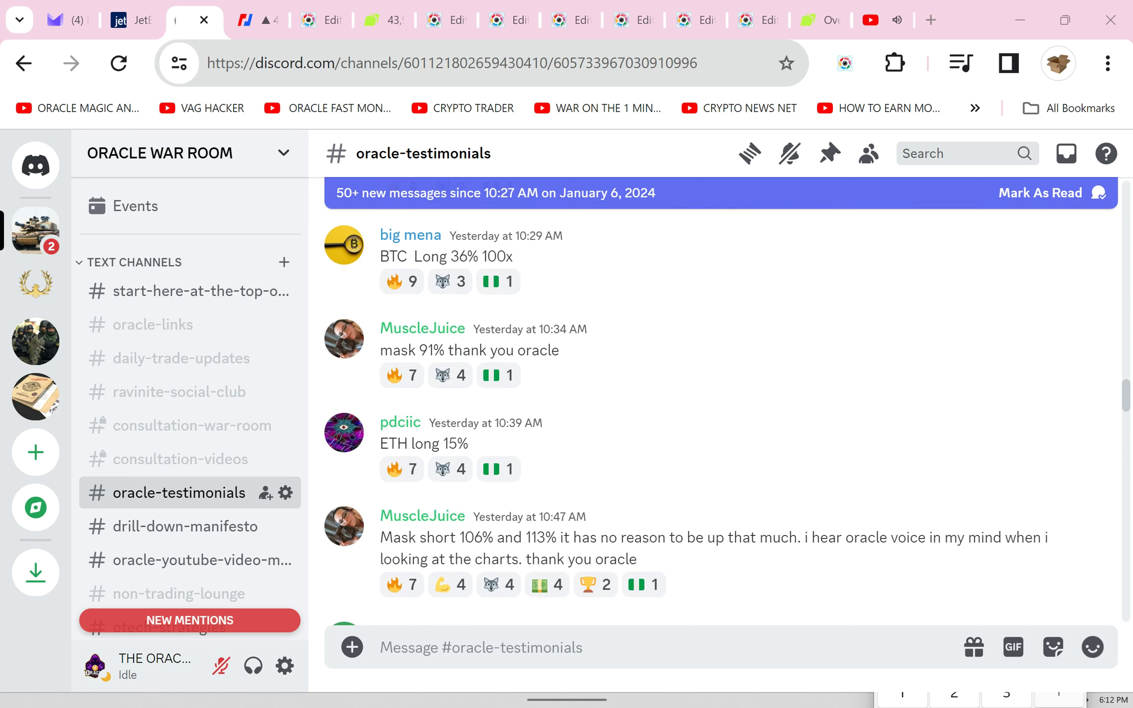
{"action": "scroll", "coordinate": [595, 388], "scroll_direction": "down", "scroll_amount": 3}
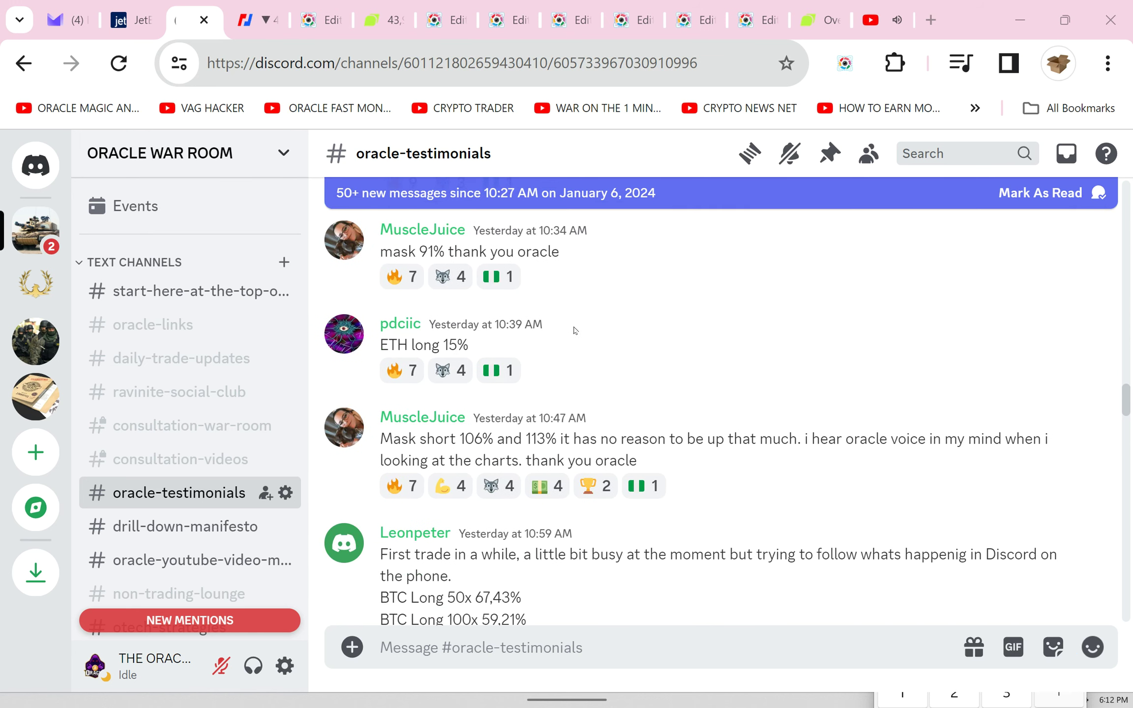
{"action": "scroll", "coordinate": [573, 330], "scroll_direction": "down", "scroll_amount": 3}
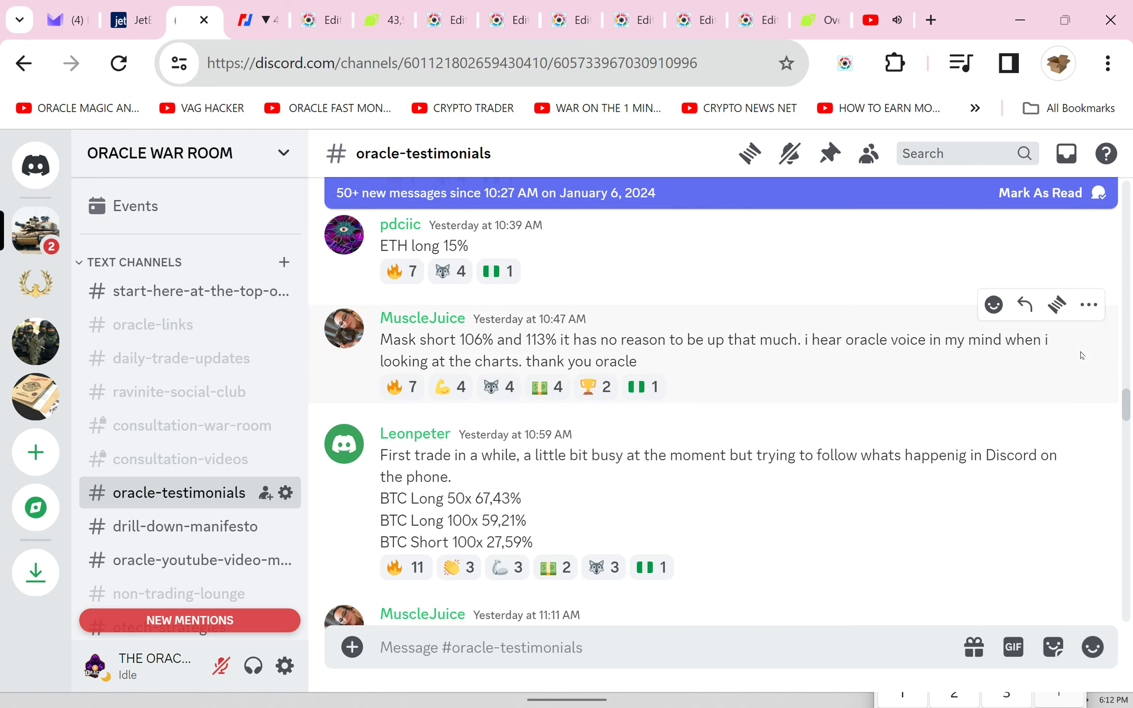
Open and dismiss a testimonial message's options, then go back to Bitunix
{"action": "left_click", "coordinate": [1089, 305]}
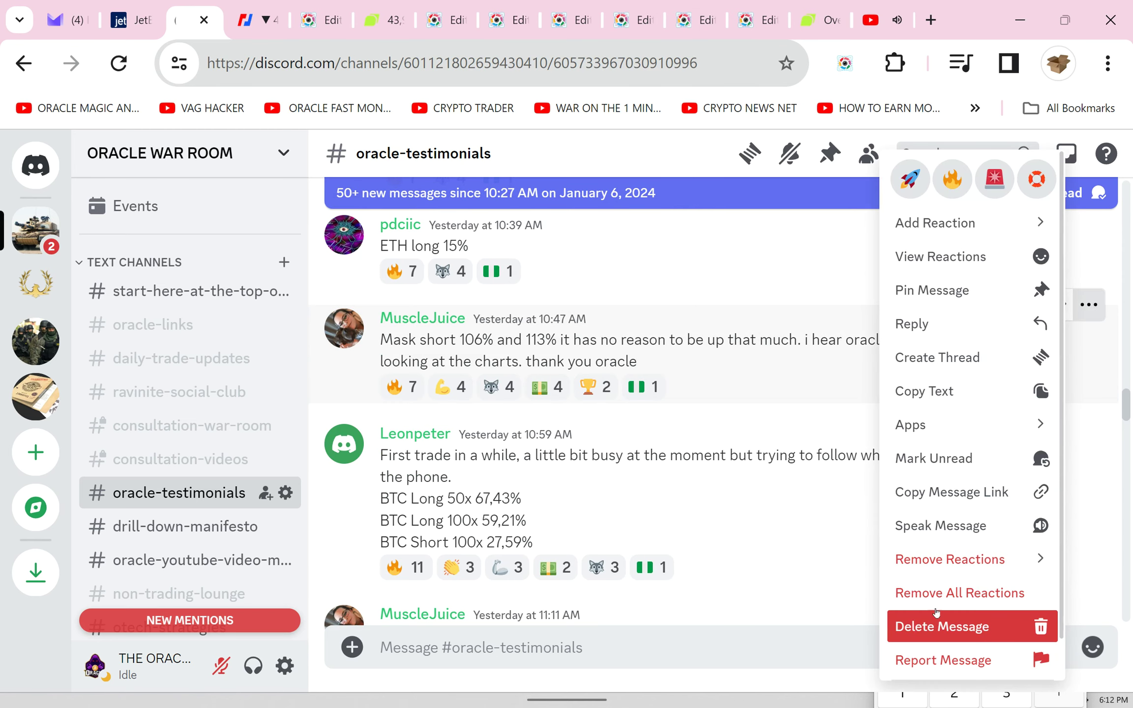
{"action": "left_click", "coordinate": [1027, 478]}
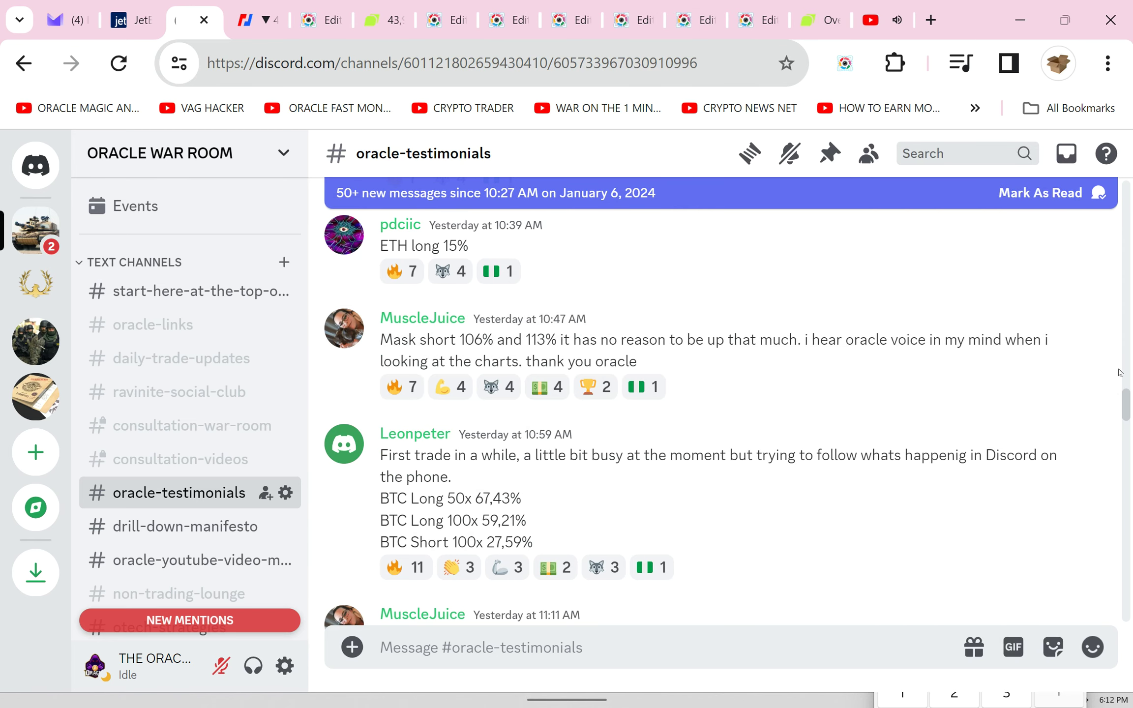
{"action": "left_click", "coordinate": [385, 19]}
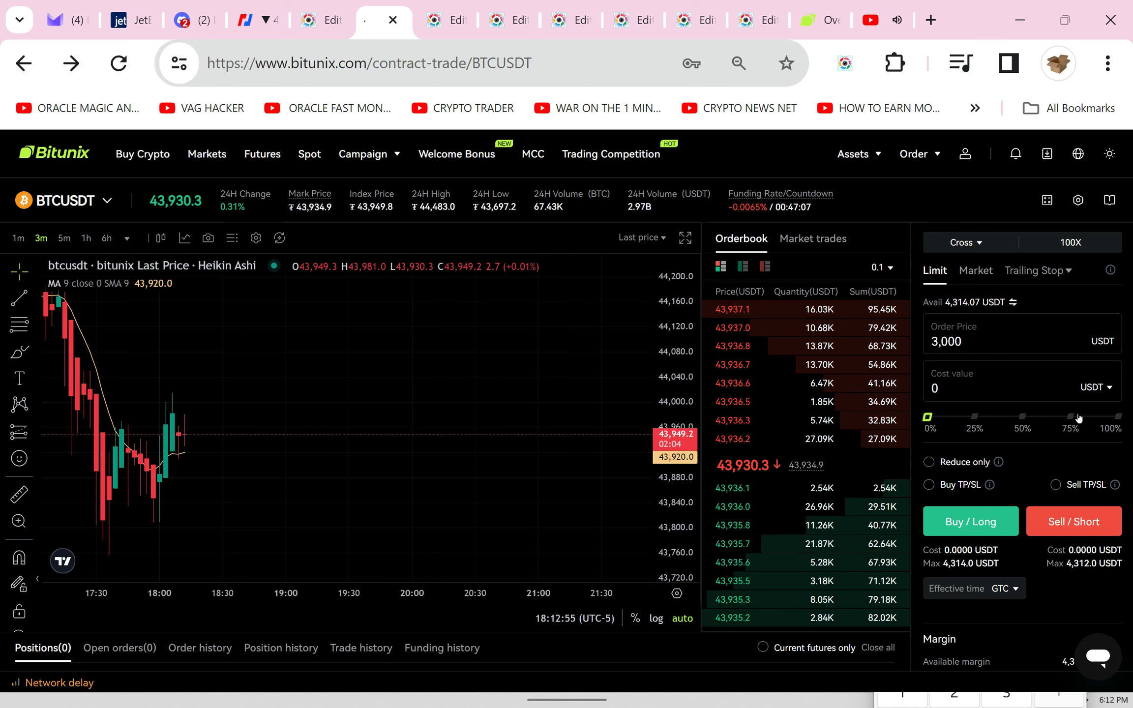
Clear the cost field and set the order form back to Limit
{"action": "left_click", "coordinate": [989, 271]}
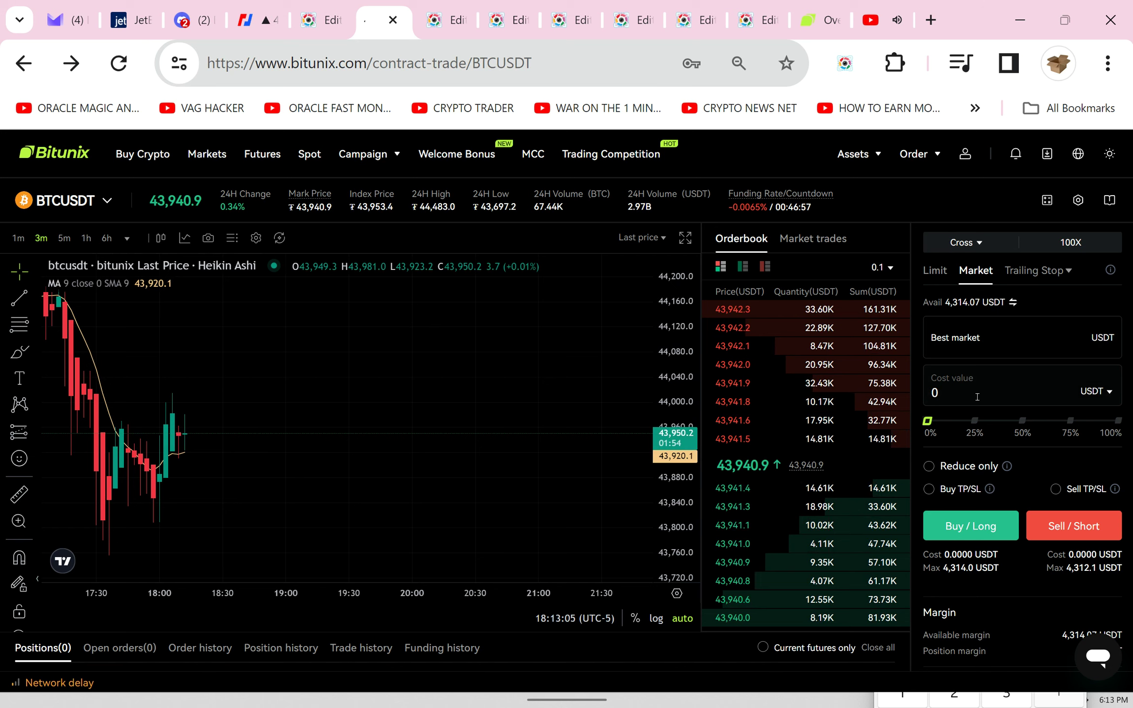
{"action": "double_click", "coordinate": [958, 396]}
{"action": "type", "text": "3"}
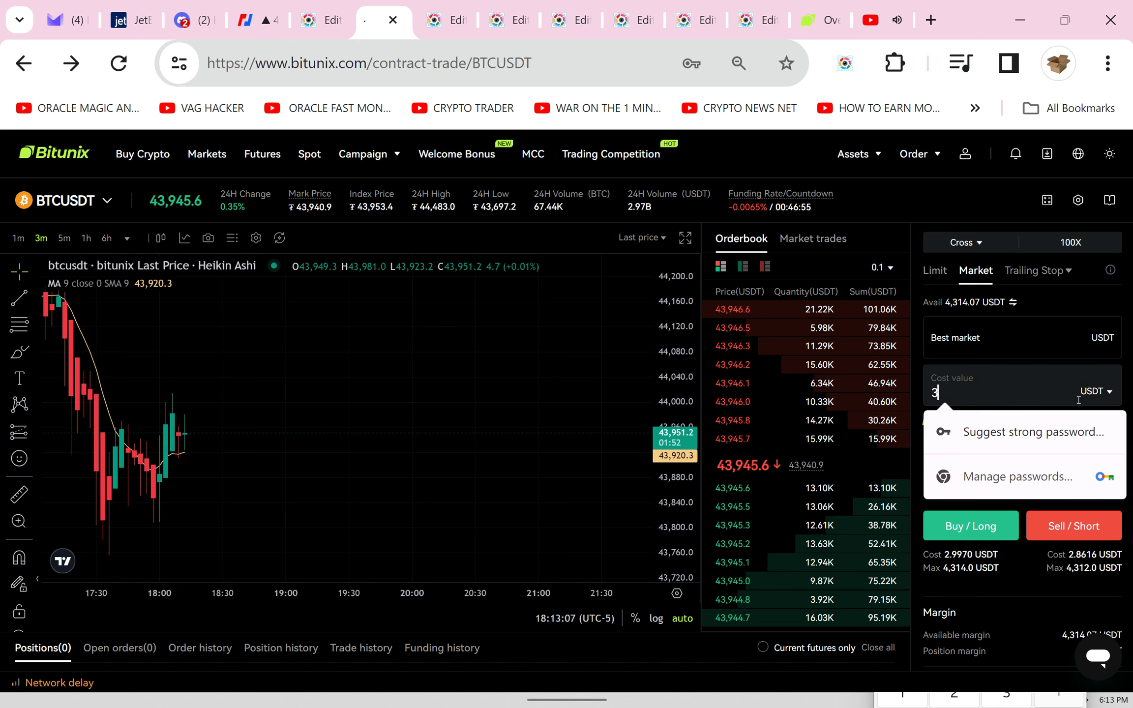
{"action": "type", "text": "00"}
{"action": "key", "text": "BackSpace"}
{"action": "key", "text": "BackSpace"}
{"action": "key", "text": "BackSpace"}
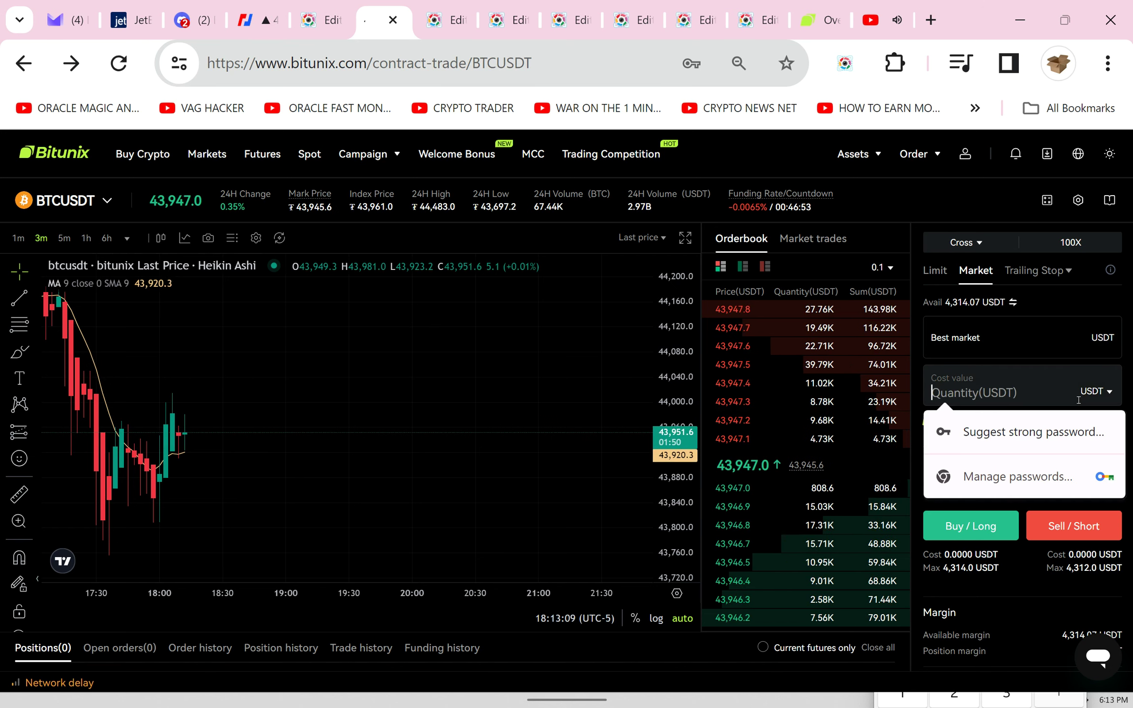
{"action": "type", "text": "1,500"}
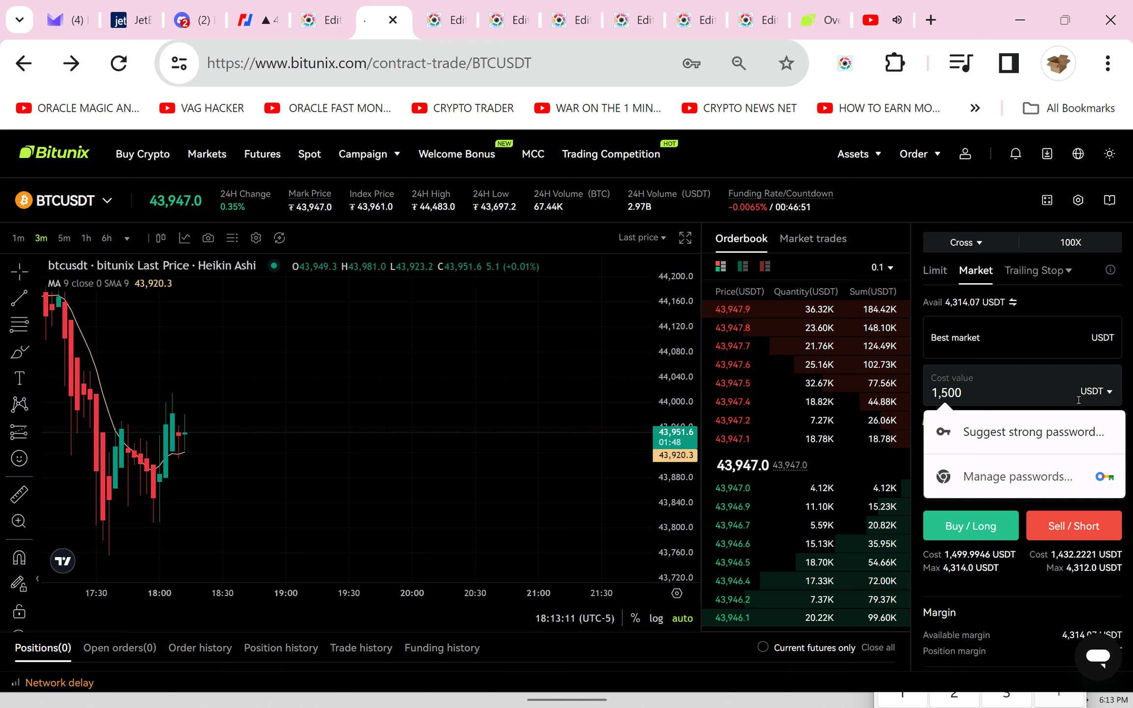
{"action": "left_click", "coordinate": [936, 271]}
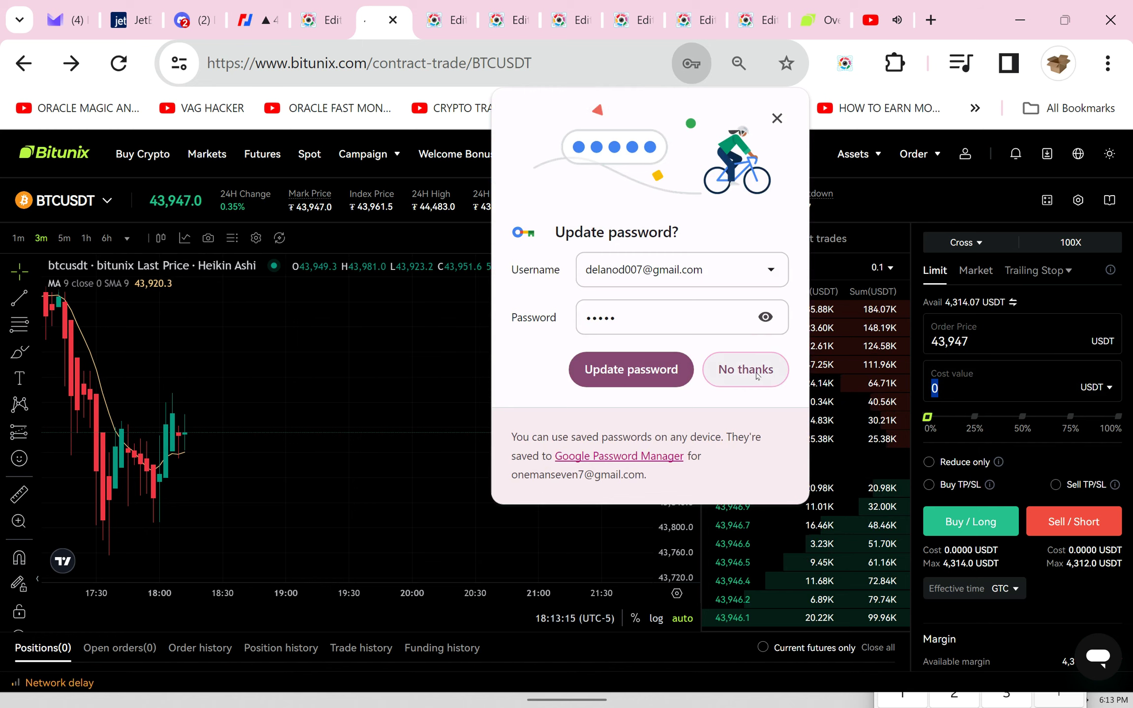
{"action": "left_click", "coordinate": [949, 382]}
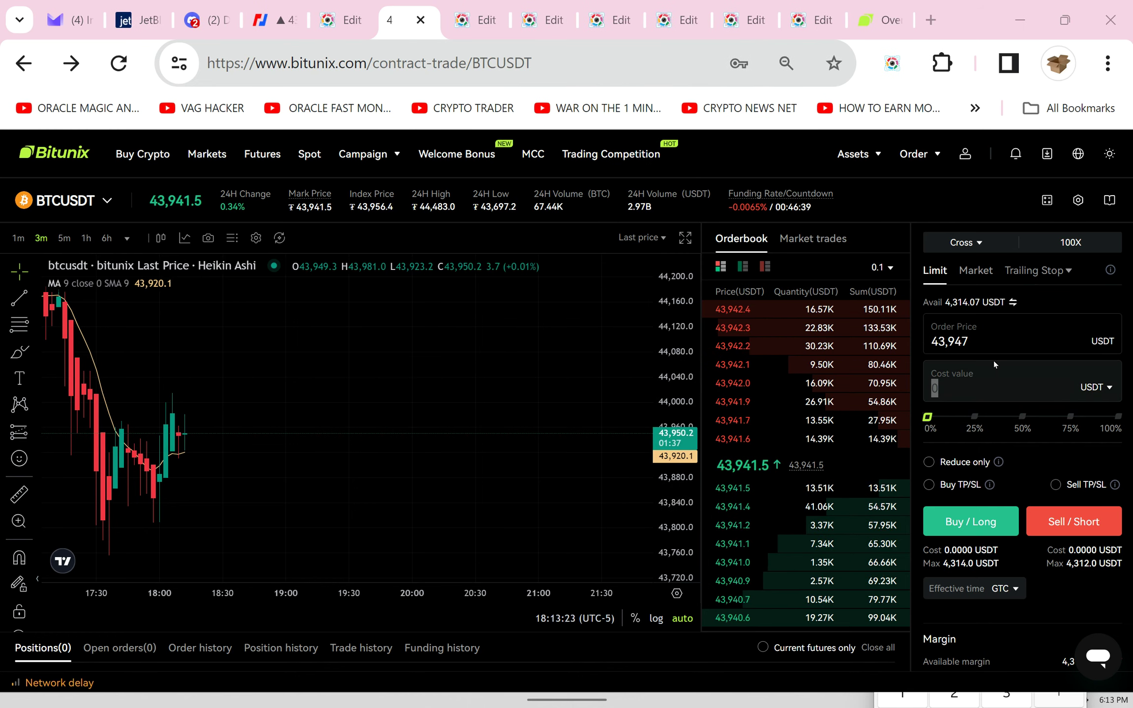
Submit a limit order at price 44,086 with a 1,500 USDT cost
{"action": "double_click", "coordinate": [950, 341]}
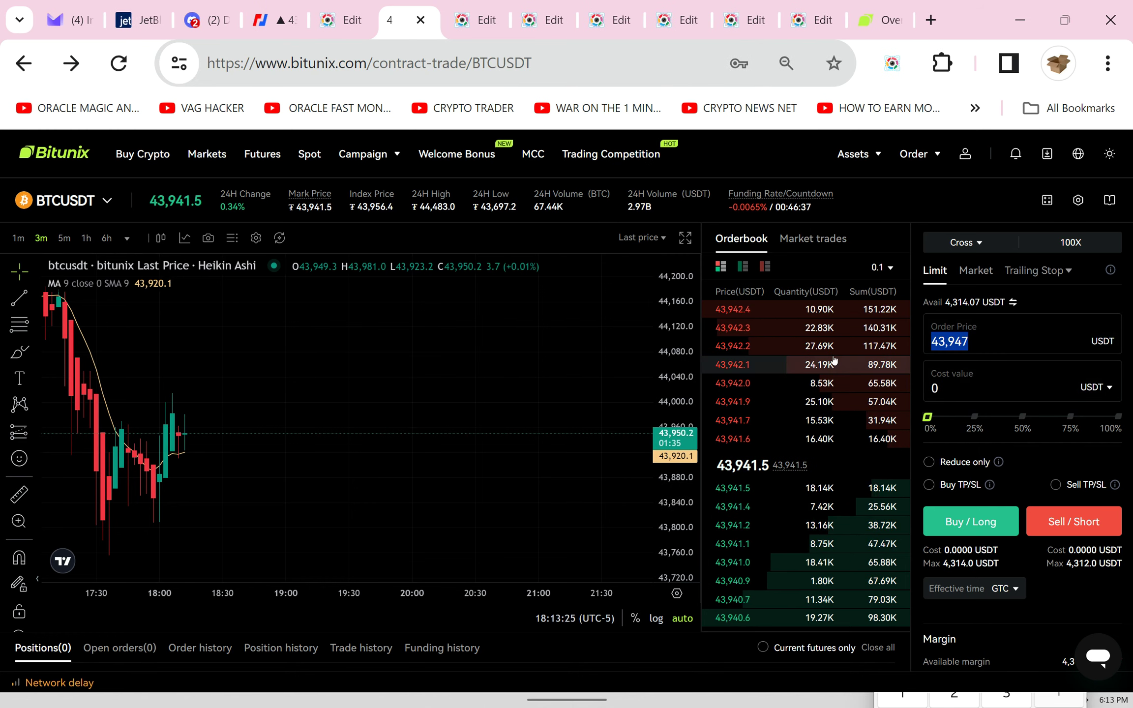
{"action": "type", "text": "44,08"}
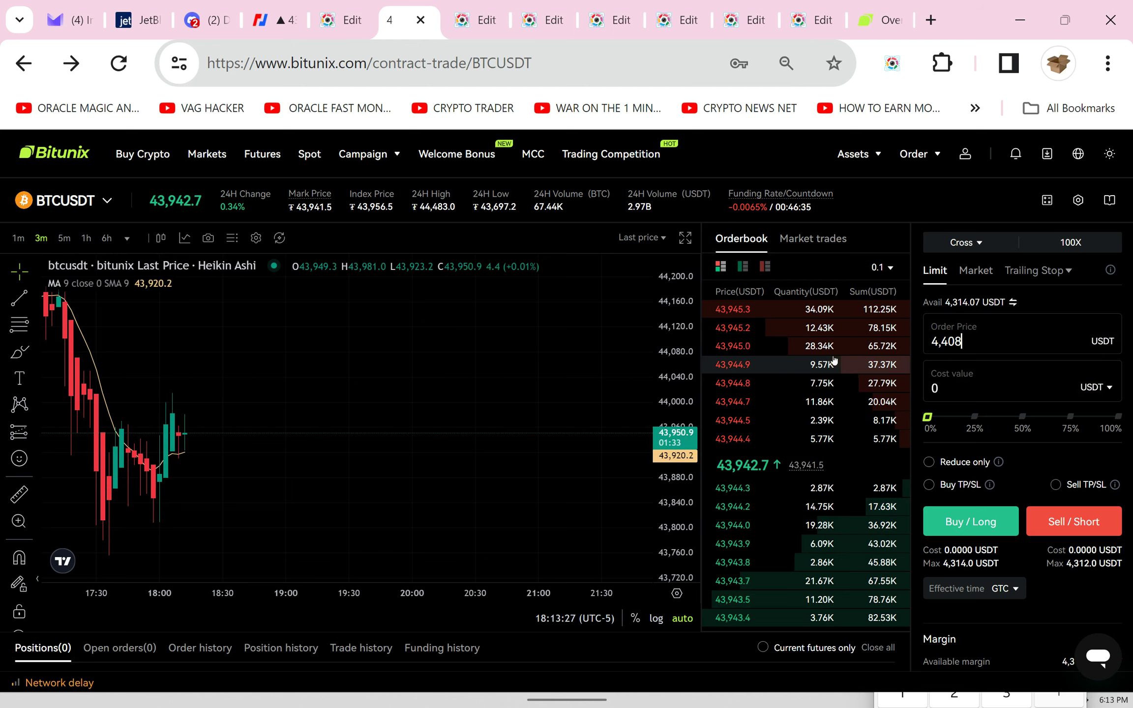
{"action": "type", "text": "6"}
{"action": "key", "text": "Tab"}
{"action": "type", "text": "1"}
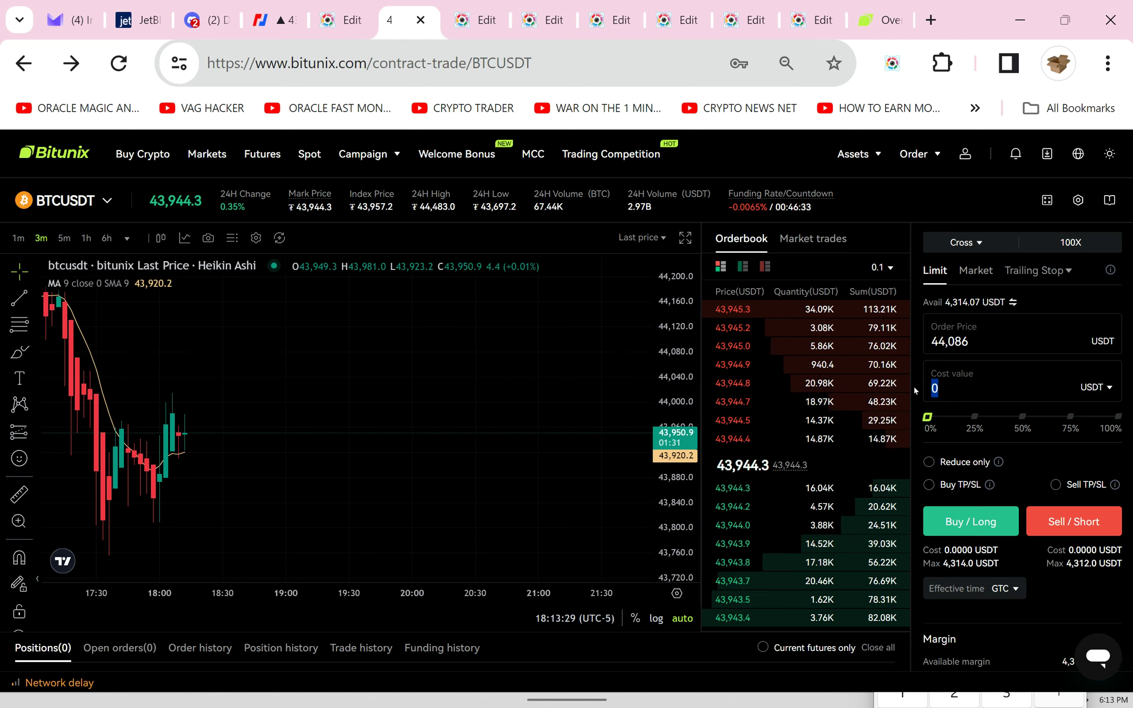
{"action": "type", "text": "5,000"}
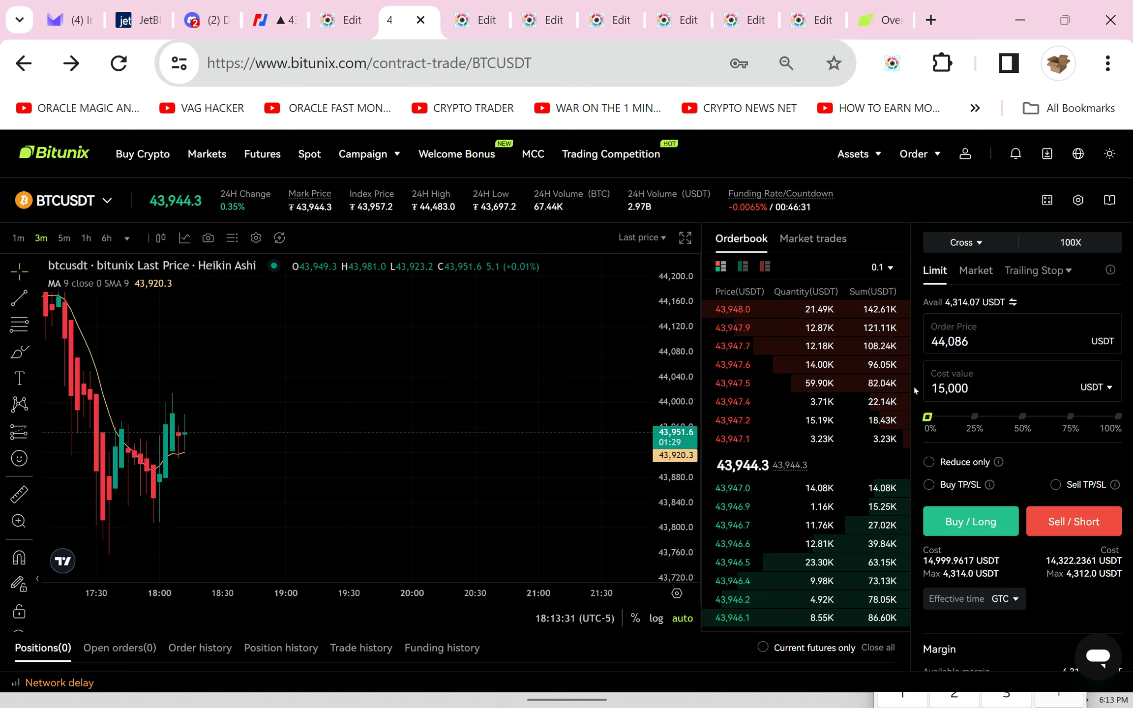
{"action": "key", "text": "BackSpace"}
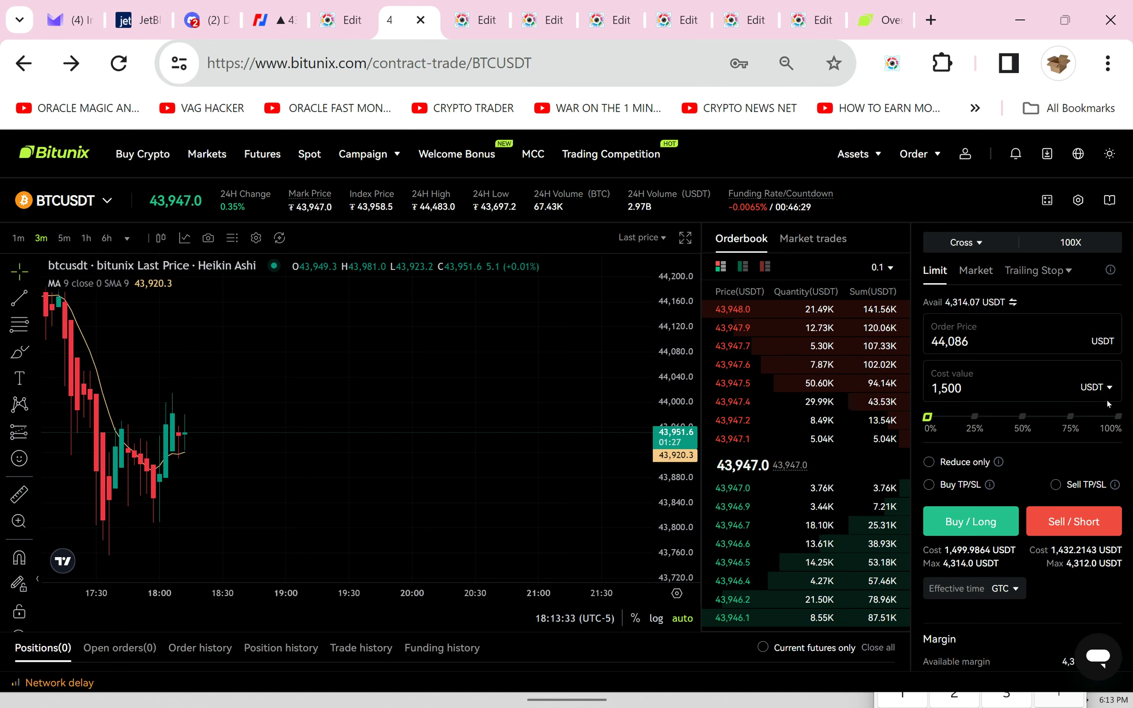
{"action": "key", "text": "Return"}
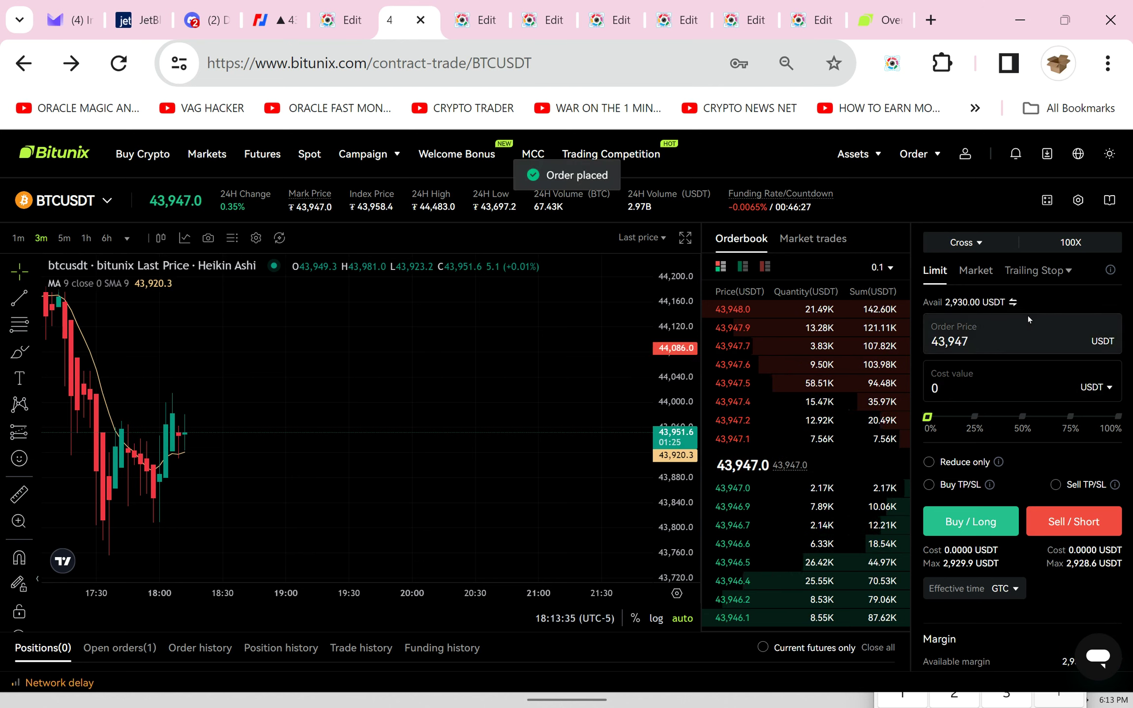
Enter order price 44,126 with a 1,500 USDT cost for the second sell
{"action": "left_click", "coordinate": [972, 397]}
{"action": "type", "text": "1,500"}
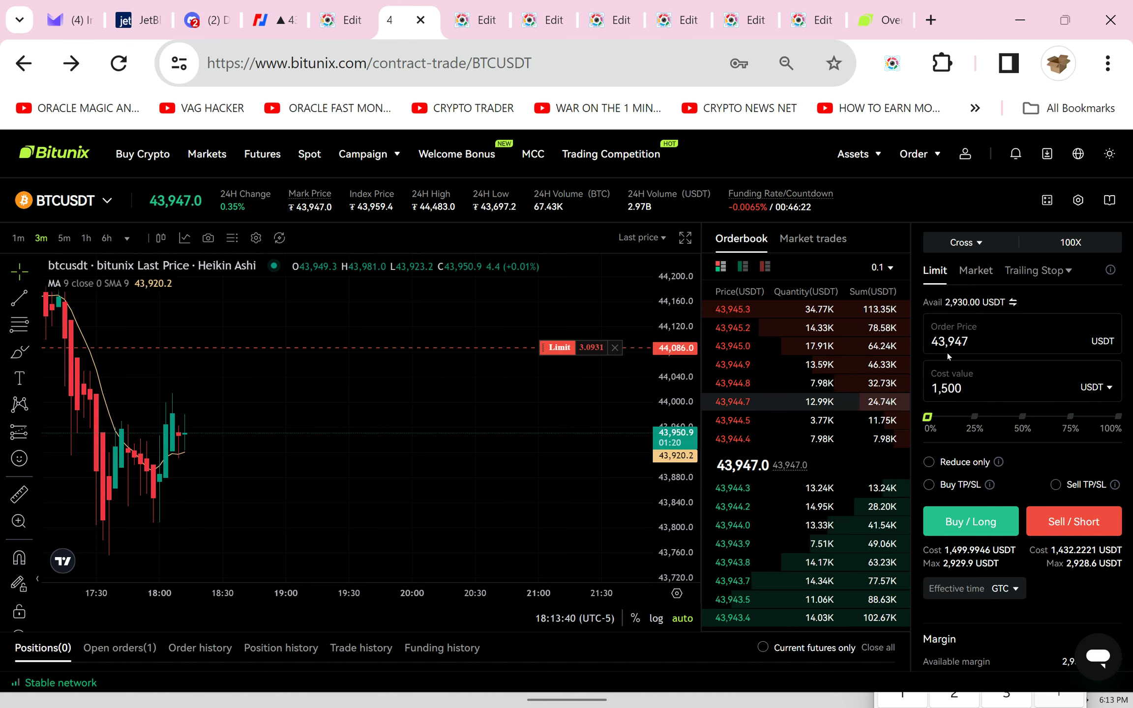
{"action": "left_click", "coordinate": [947, 345]}
{"action": "left_click_drag", "start_coordinate": [999, 346], "coordinate": [866, 353]}
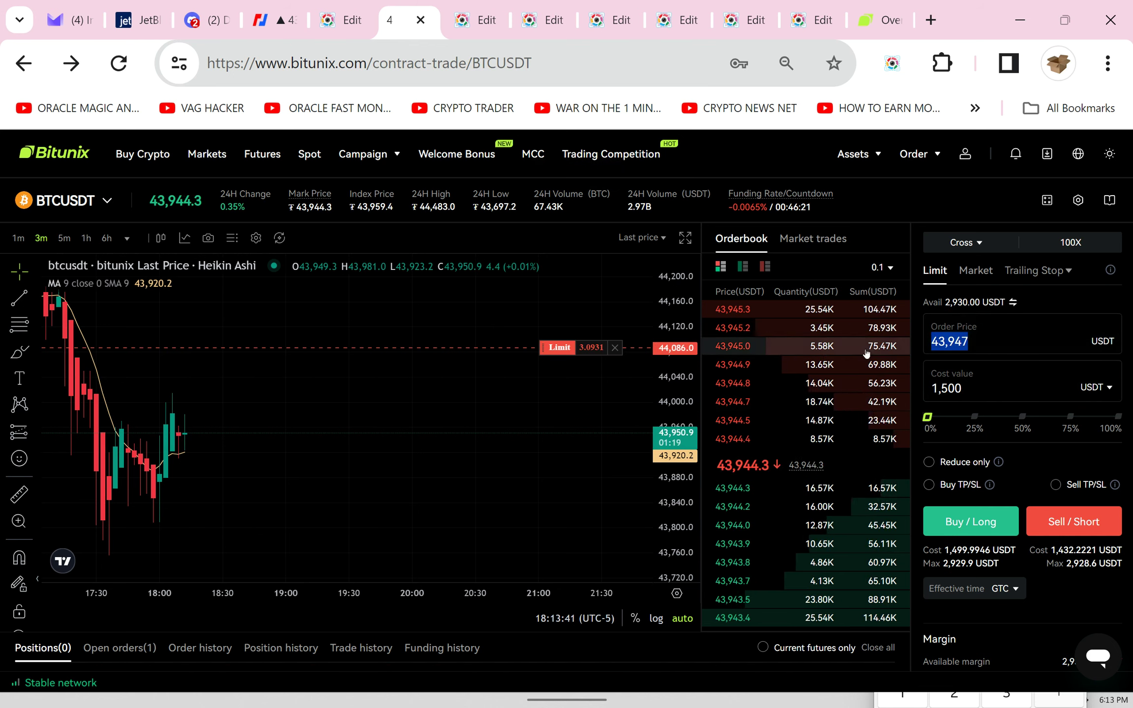
{"action": "type", "text": "44"}
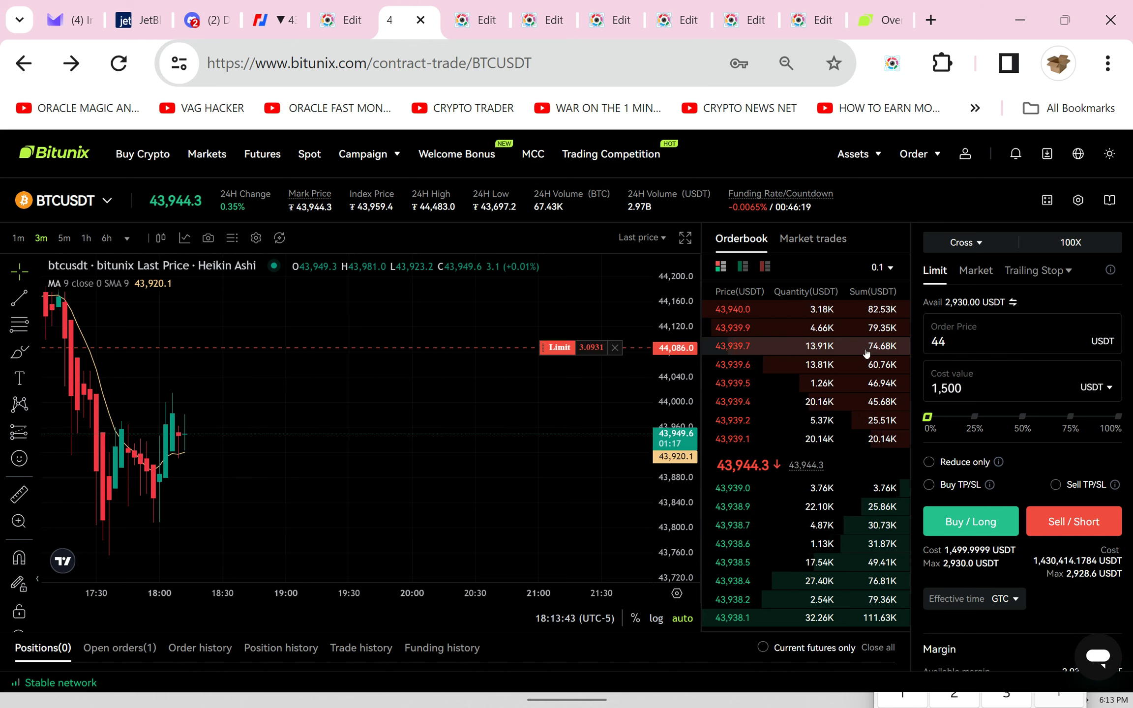
{"action": "type", "text": ",126"}
{"action": "left_click", "coordinate": [159, 209]}
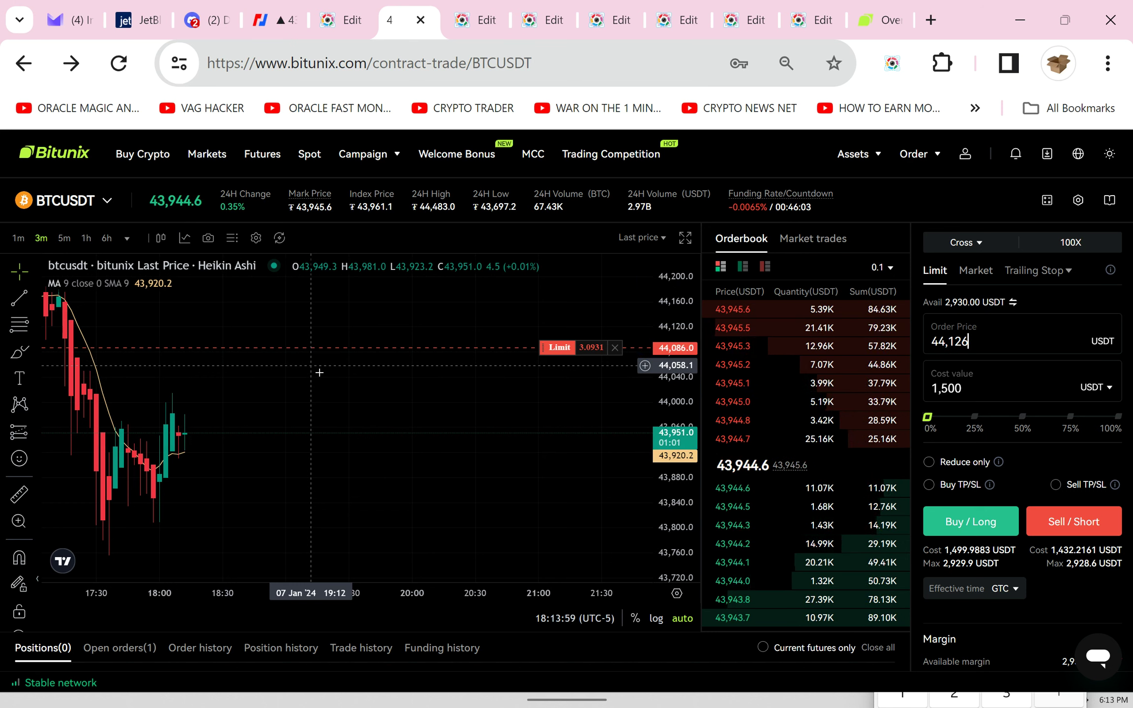
Toggle the chart between 1-minute and 3-minute candles and check pending orders
{"action": "left_click", "coordinate": [18, 238]}
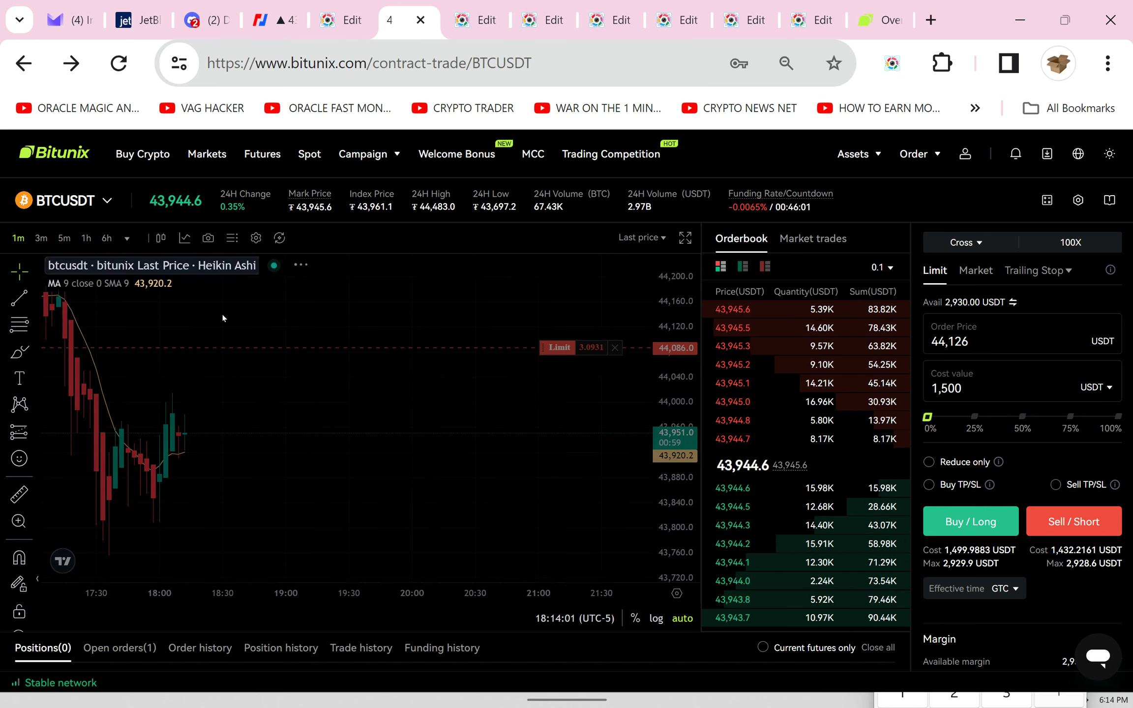
{"action": "scroll", "coordinate": [349, 406], "scroll_direction": "up", "scroll_amount": 2}
{"action": "scroll", "coordinate": [350, 404], "scroll_direction": "up", "scroll_amount": 2}
{"action": "left_click", "coordinate": [41, 238]}
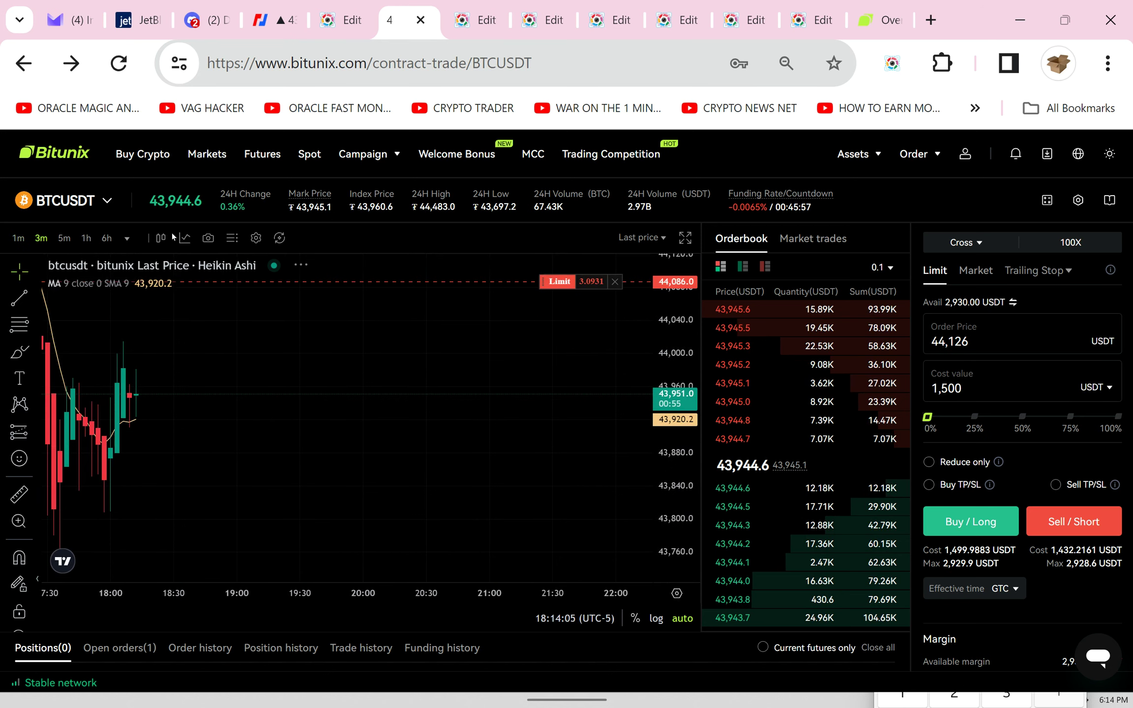
{"action": "scroll", "coordinate": [1107, 406], "scroll_direction": "down", "scroll_amount": 1}
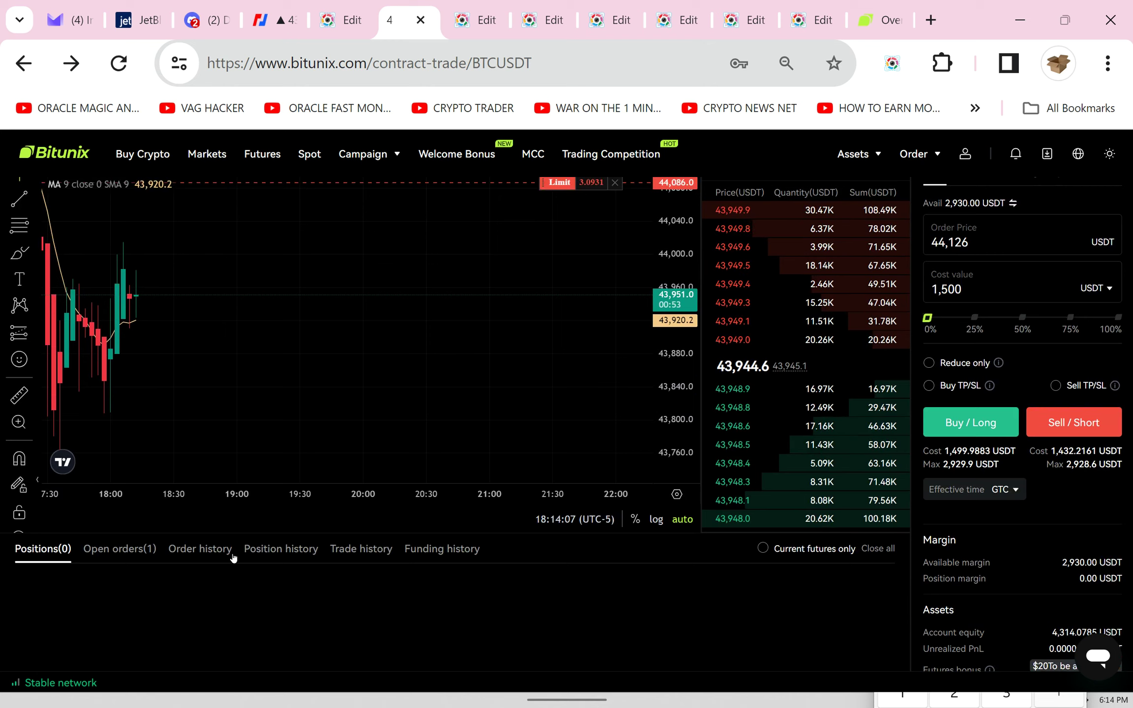
{"action": "scroll", "coordinate": [113, 551], "scroll_direction": "up", "scroll_amount": 1}
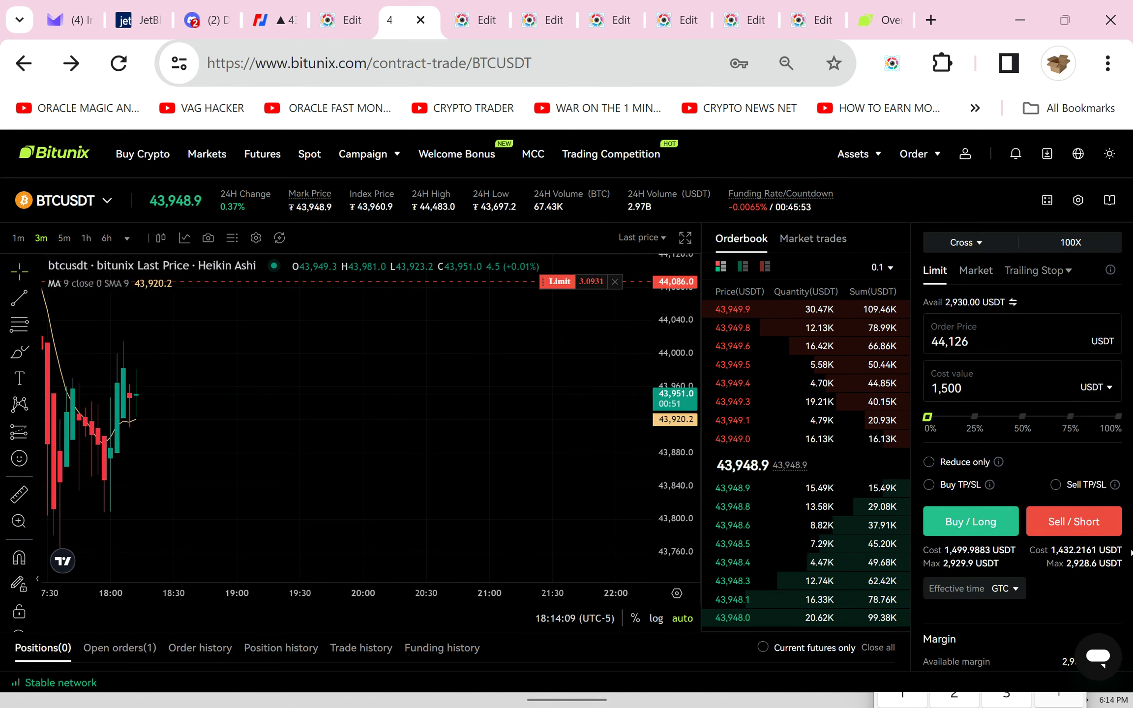
{"action": "scroll", "coordinate": [234, 556], "scroll_direction": "down", "scroll_amount": 1}
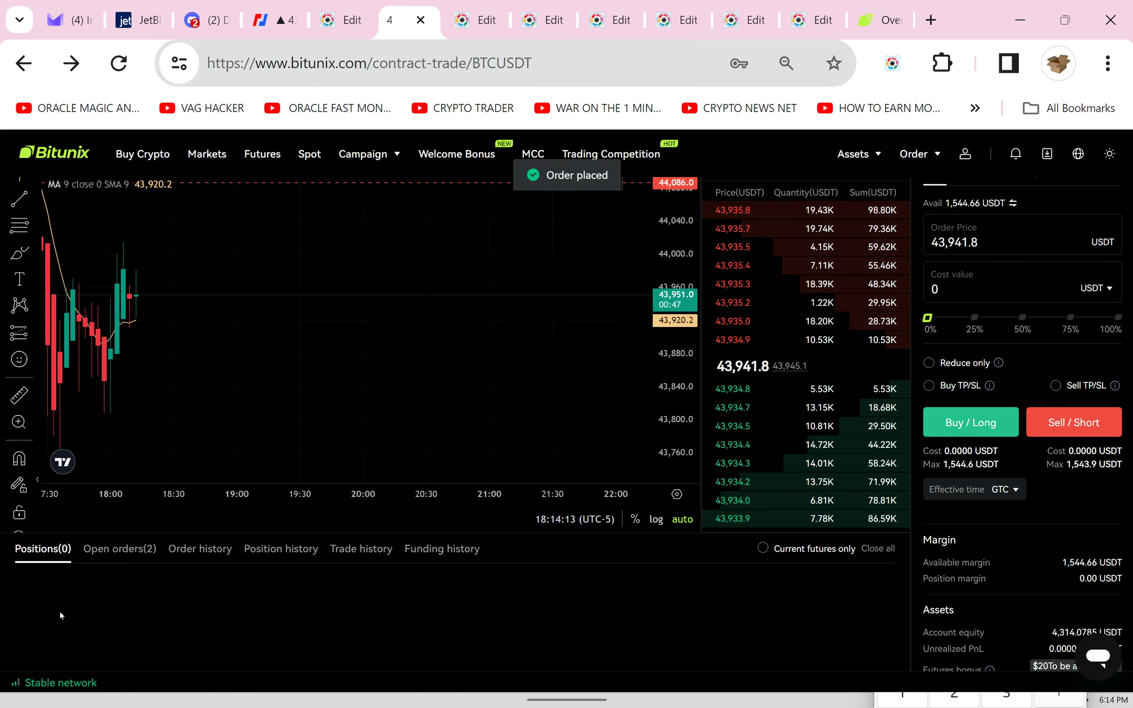
{"action": "left_click", "coordinate": [125, 550]}
{"action": "scroll", "coordinate": [954, 578], "scroll_direction": "down", "scroll_amount": 1}
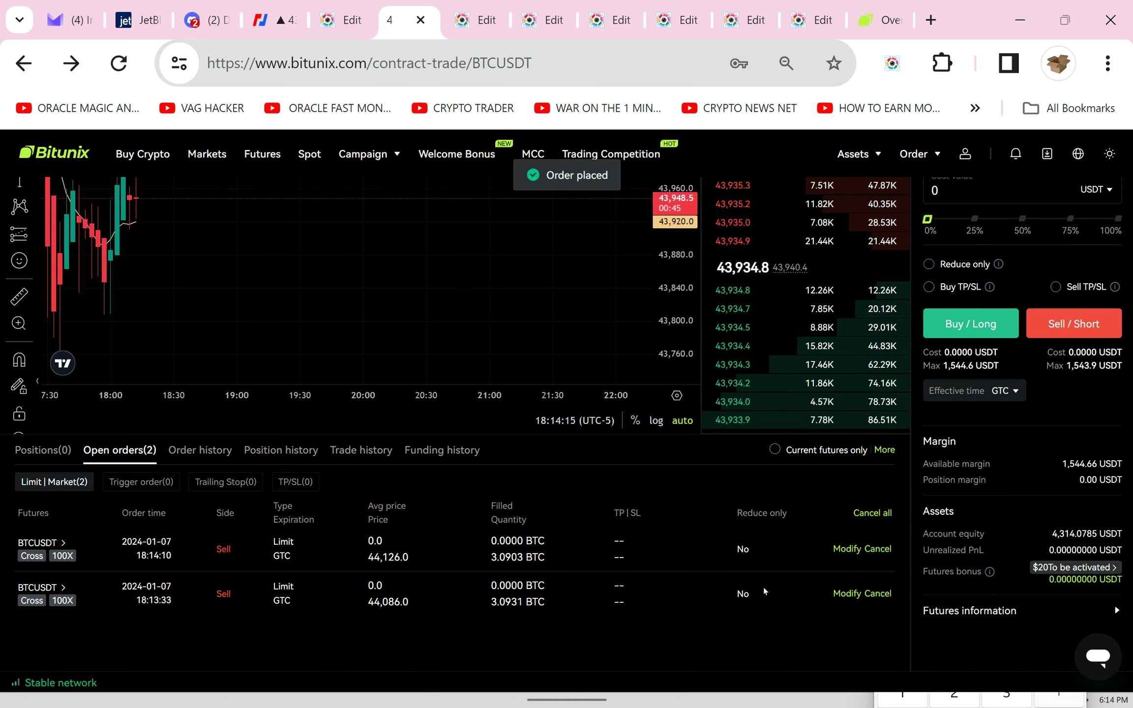
Return to Positions, enter a 500 USDT market cost, then select it for removal
{"action": "left_click", "coordinate": [44, 451]}
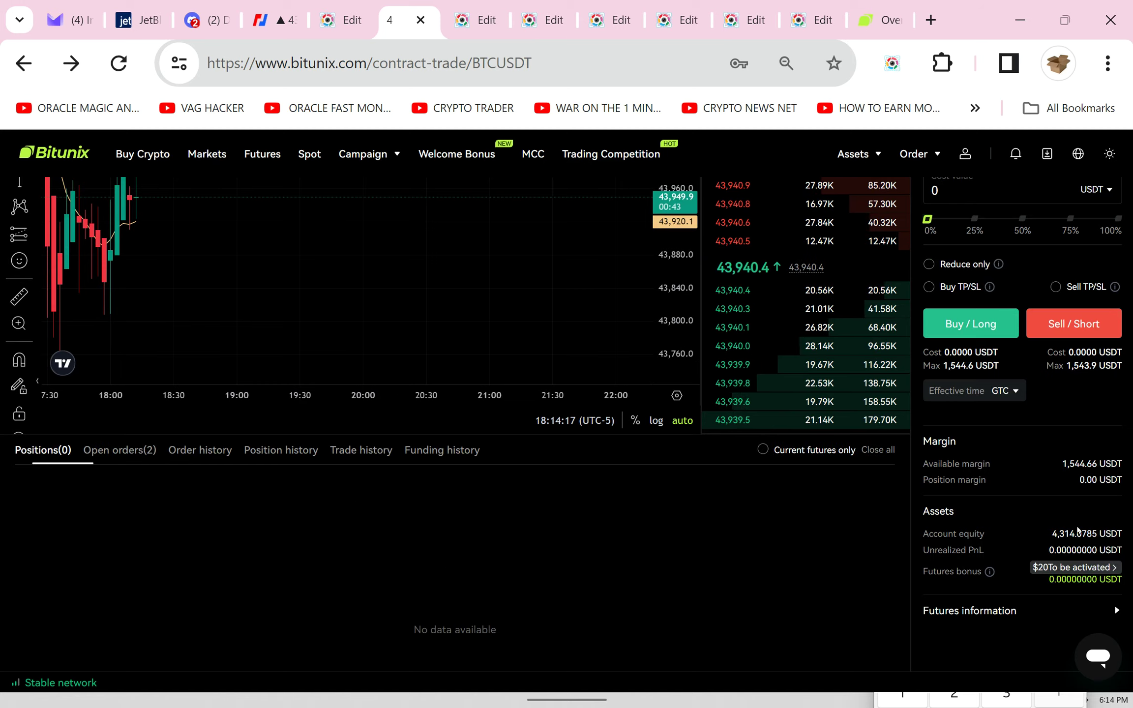
{"action": "scroll", "coordinate": [1094, 546], "scroll_direction": "up", "scroll_amount": 2}
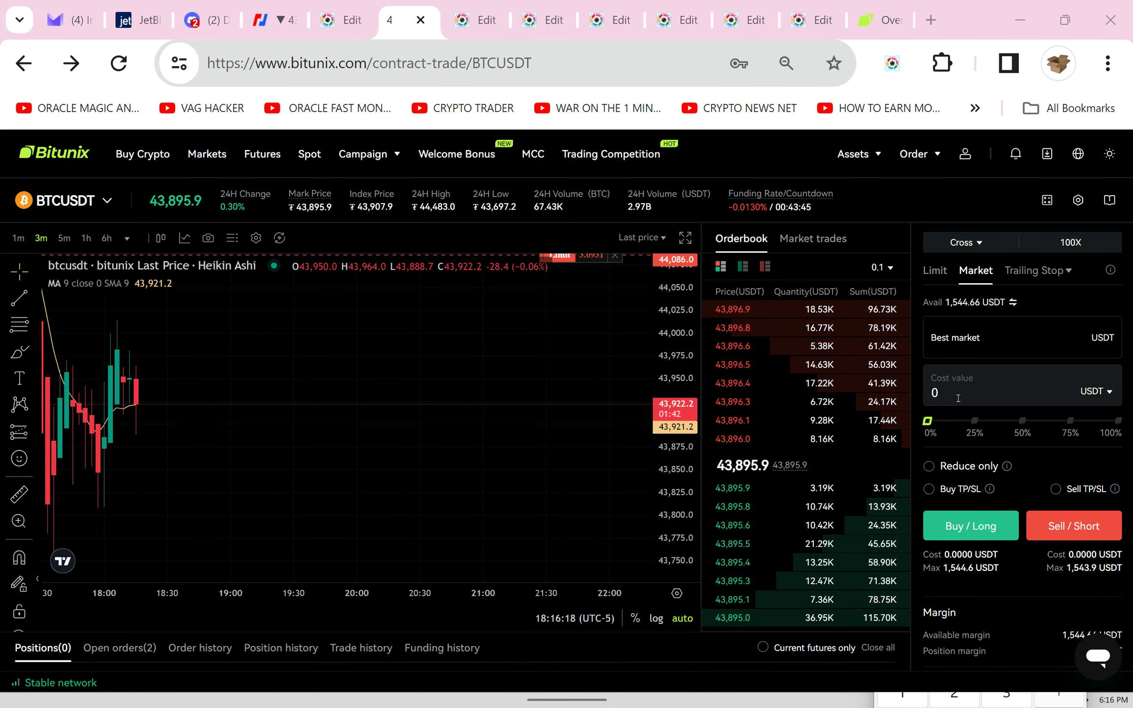
{"action": "left_click", "coordinate": [958, 398]}
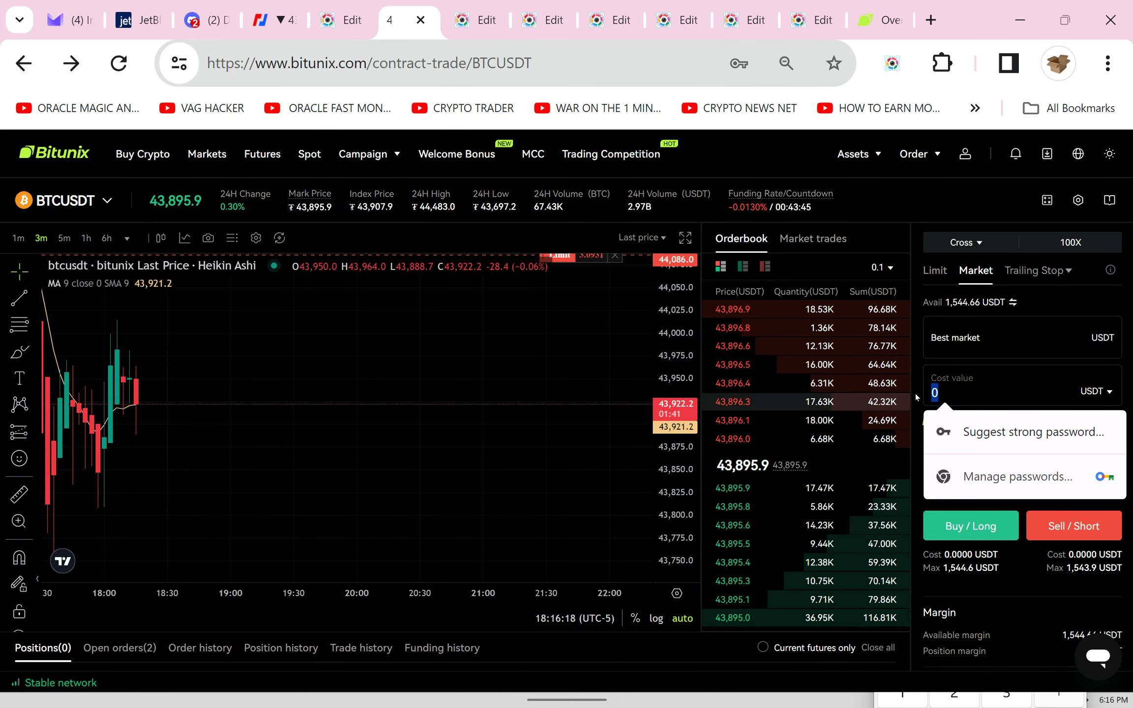
{"action": "type", "text": "500"}
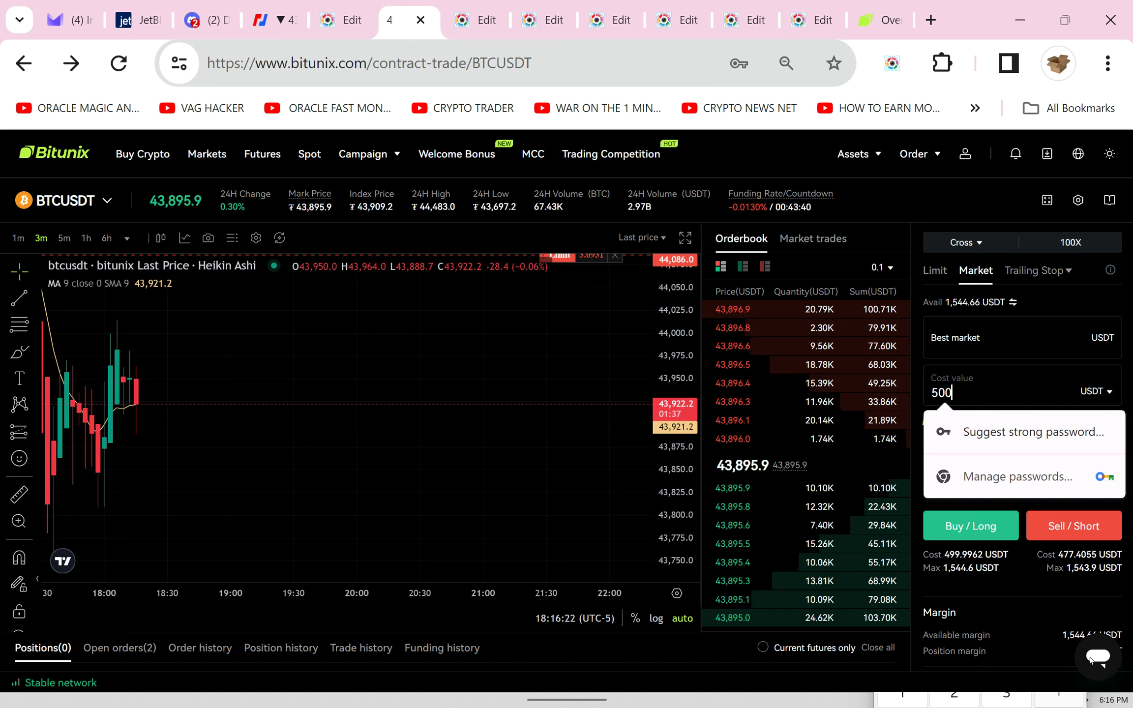
{"action": "left_click", "coordinate": [1038, 588]}
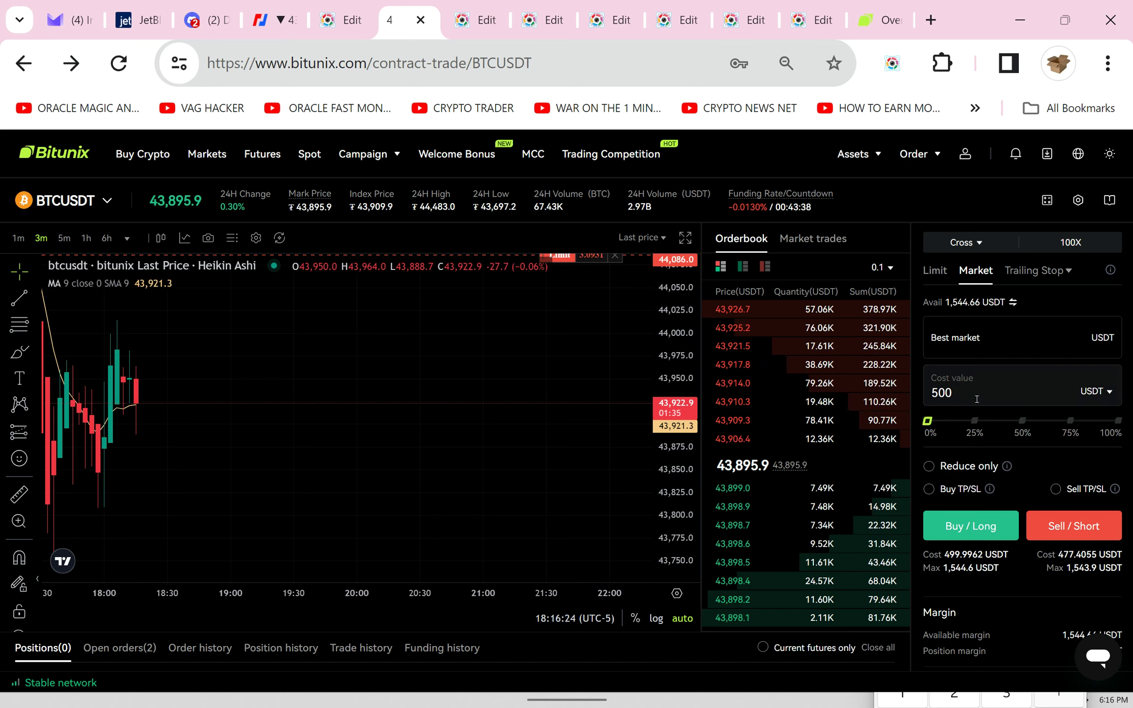
{"action": "double_click", "coordinate": [941, 393]}
{"action": "key", "text": "BackSpace"}
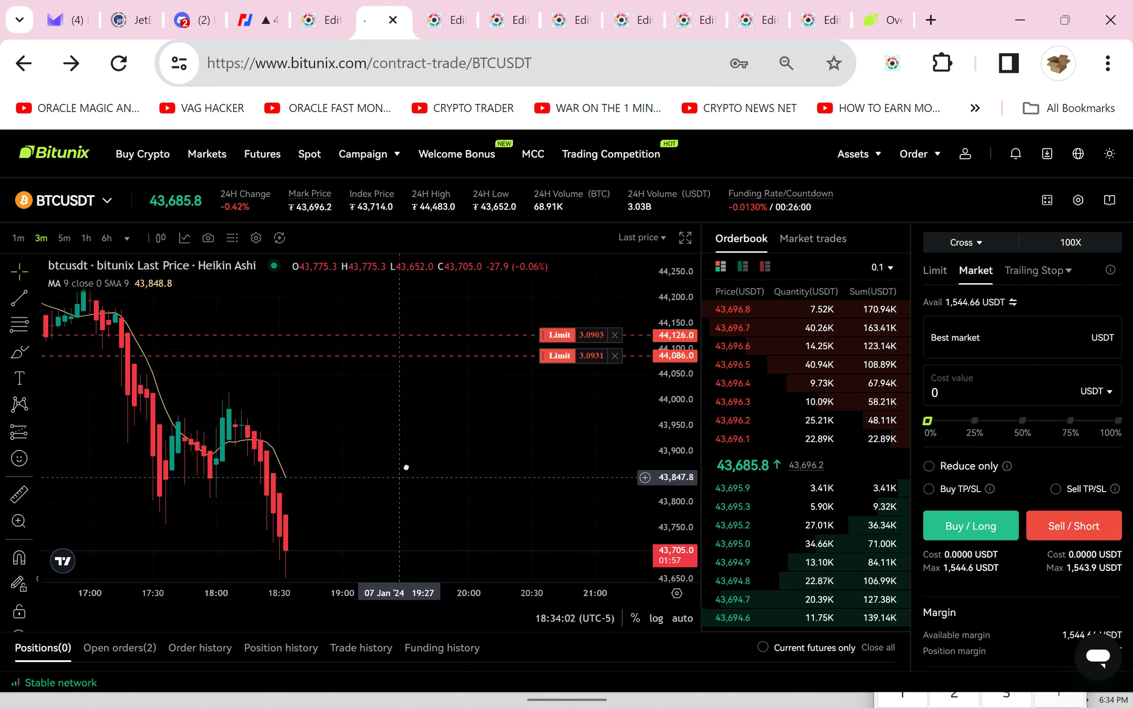
{"action": "left_click_drag", "start_coordinate": [404, 466], "coordinate": [392, 400]}
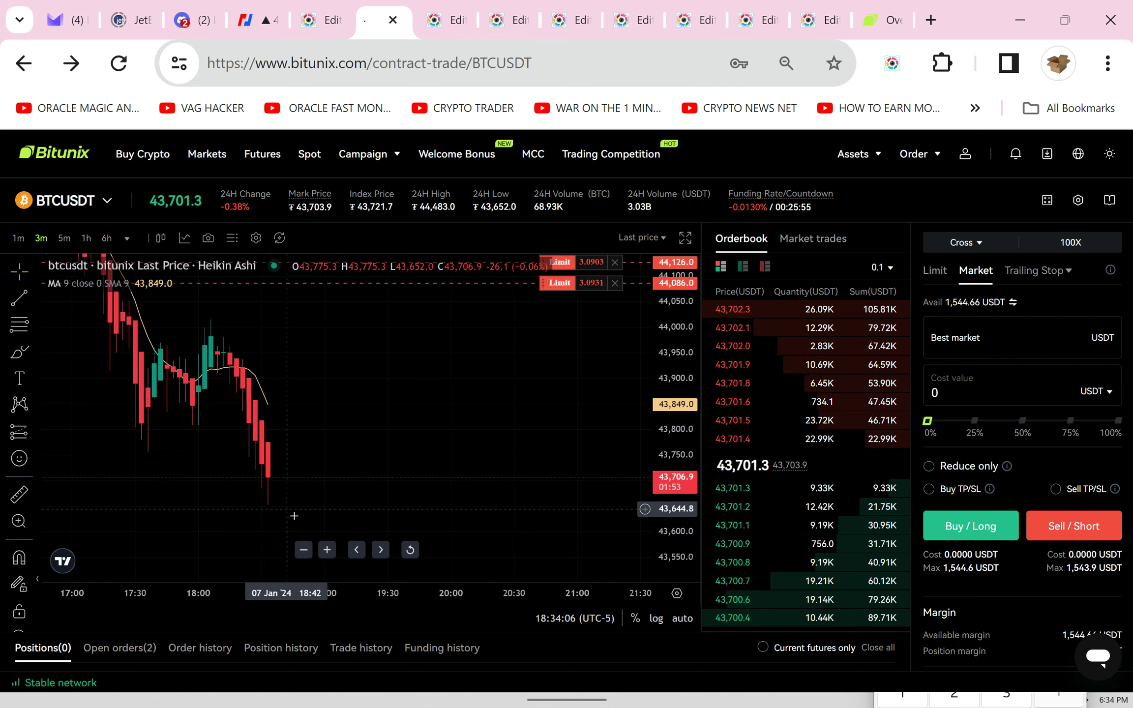
{"action": "left_click_drag", "start_coordinate": [482, 280], "coordinate": [483, 370]}
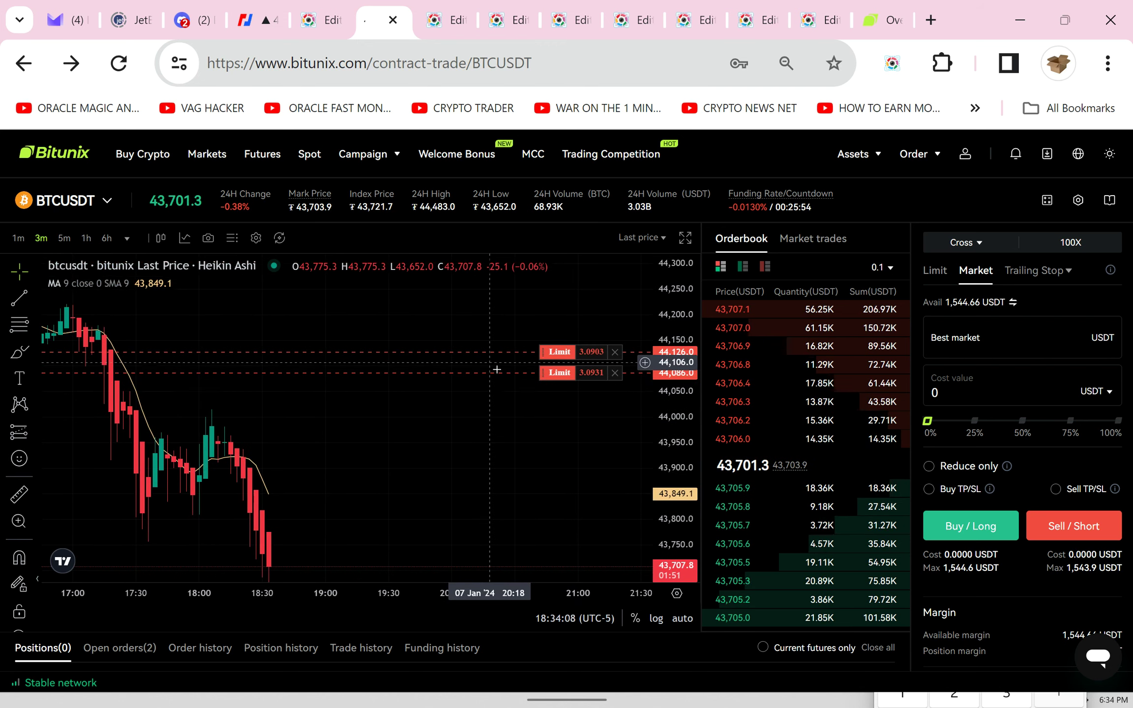
{"action": "scroll", "coordinate": [726, 519], "scroll_direction": "down", "scroll_amount": 2}
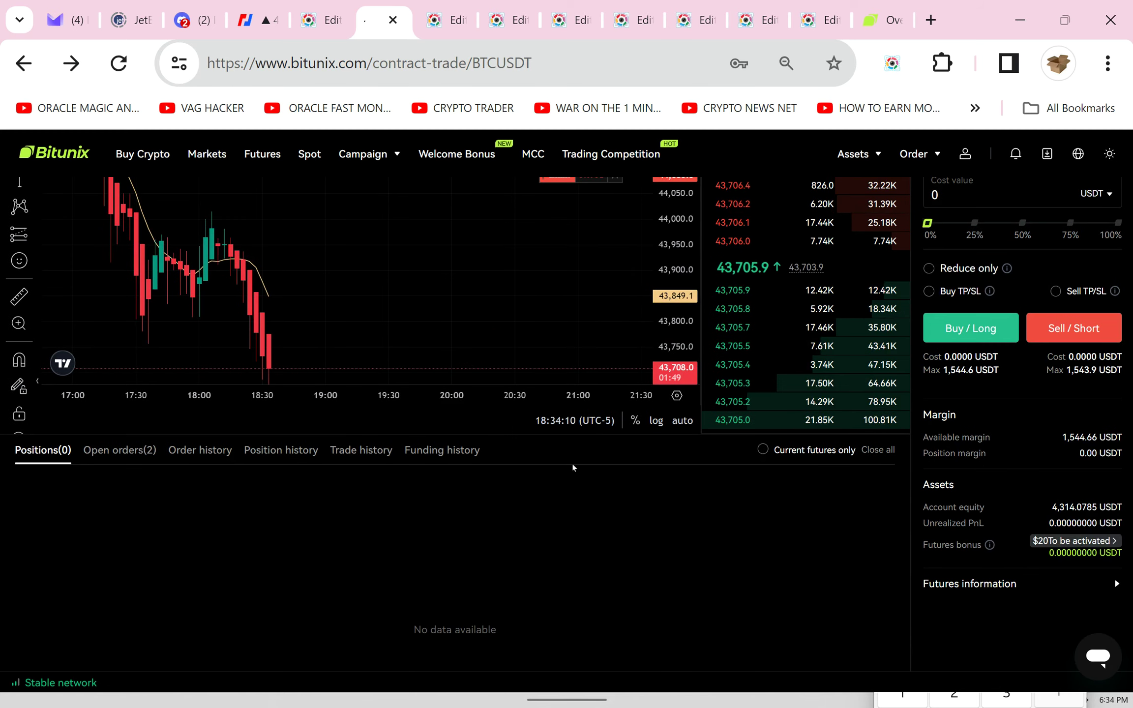
Cancel all pending BTCUSDT limit sells from the Open orders list
{"action": "left_click", "coordinate": [119, 450]}
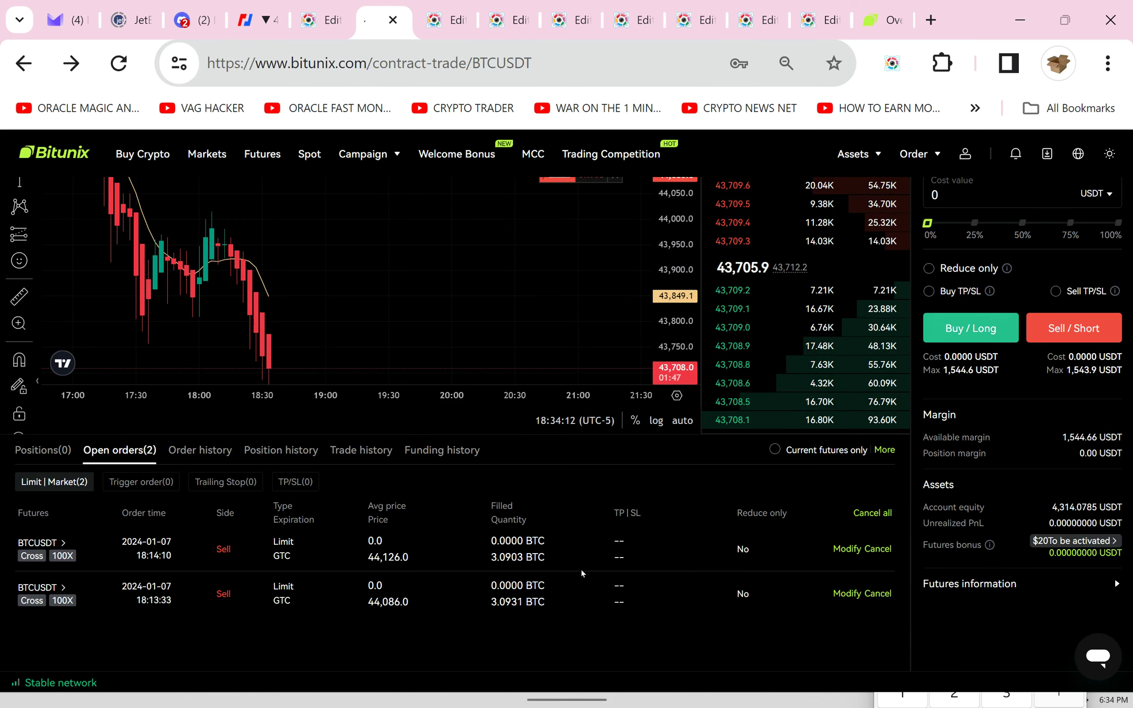
{"action": "left_click", "coordinate": [872, 512]}
{"action": "left_click", "coordinate": [645, 482]}
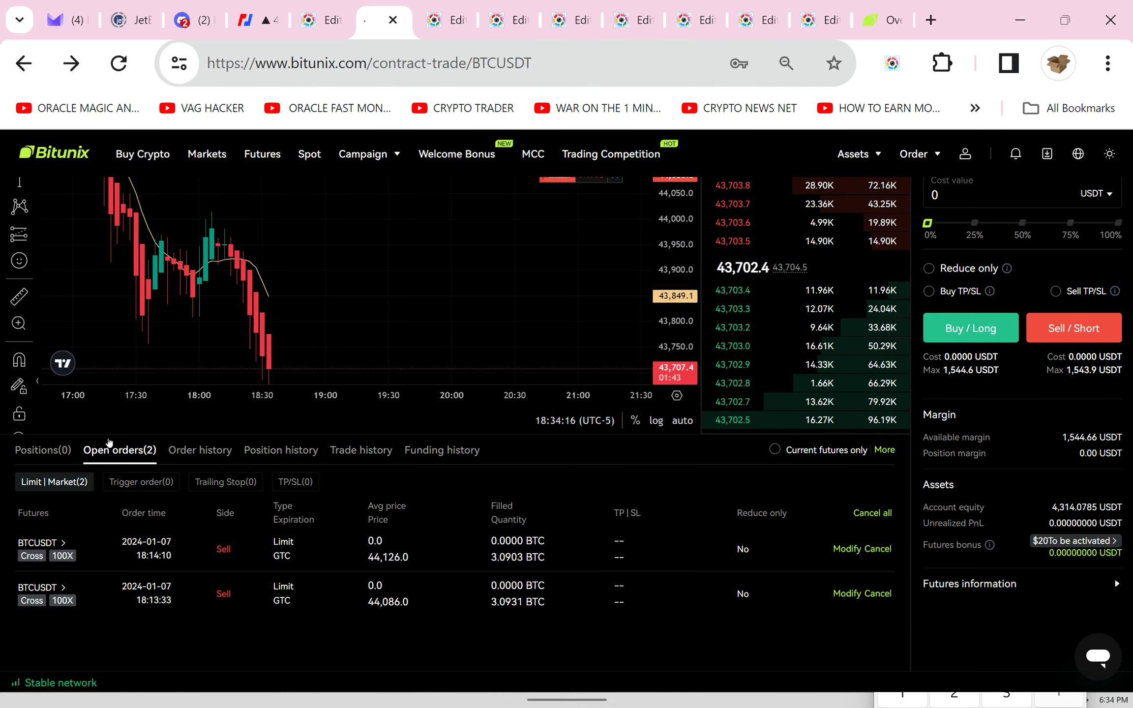
{"action": "scroll", "coordinate": [694, 561], "scroll_direction": "up", "scroll_amount": 3}
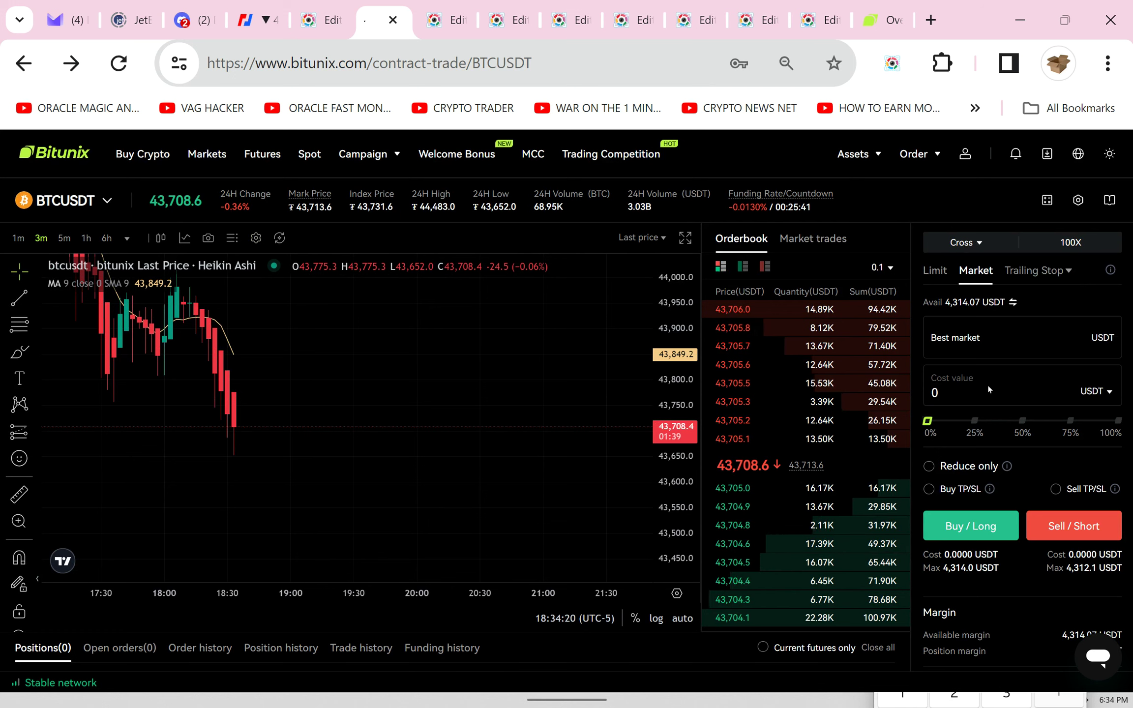
Open a 2,000 USDT market short on BTCUSDT at 100x cross, entered at 43,704.1
{"action": "left_click", "coordinate": [958, 399]}
{"action": "type", "text": "2,000"}
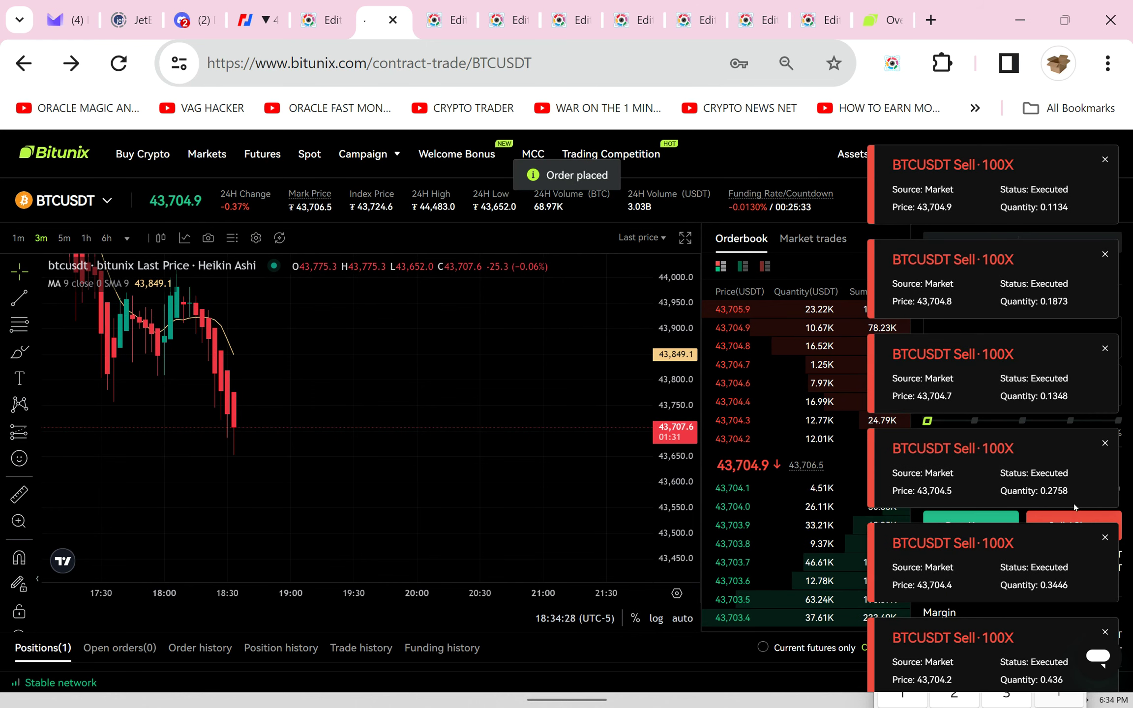
{"action": "scroll", "coordinate": [783, 584], "scroll_direction": "down", "scroll_amount": 2}
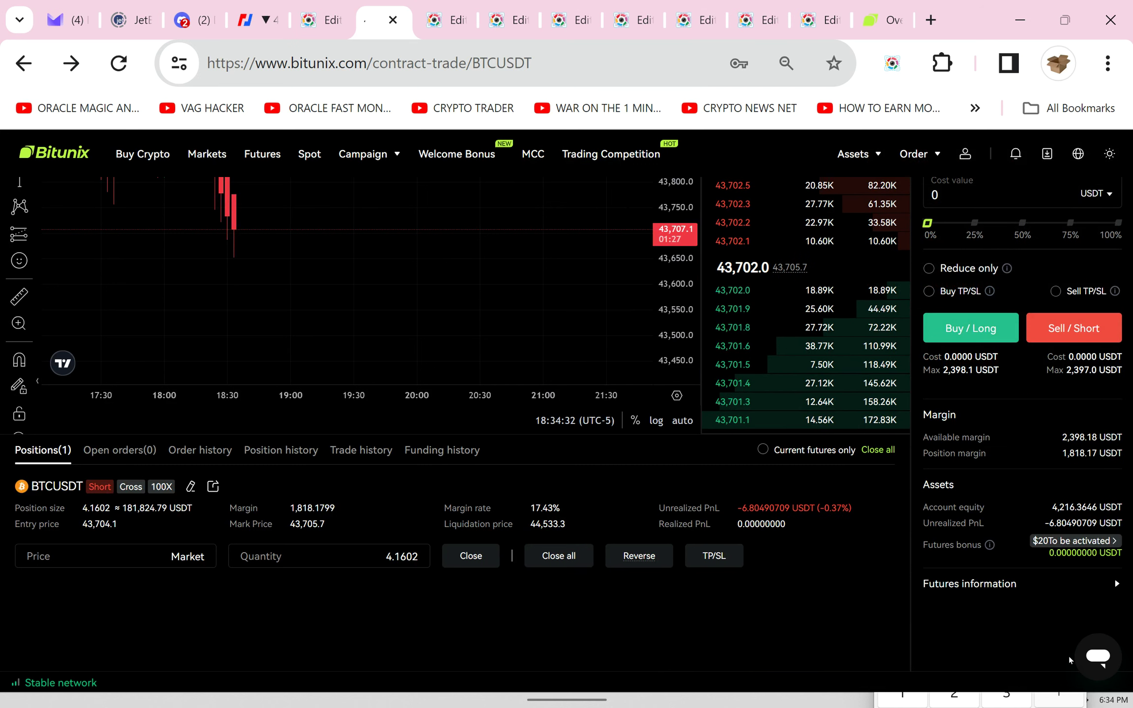
{"action": "scroll", "coordinate": [1093, 571], "scroll_direction": "up", "scroll_amount": 1}
{"action": "scroll", "coordinate": [1069, 656], "scroll_direction": "up", "scroll_amount": 1}
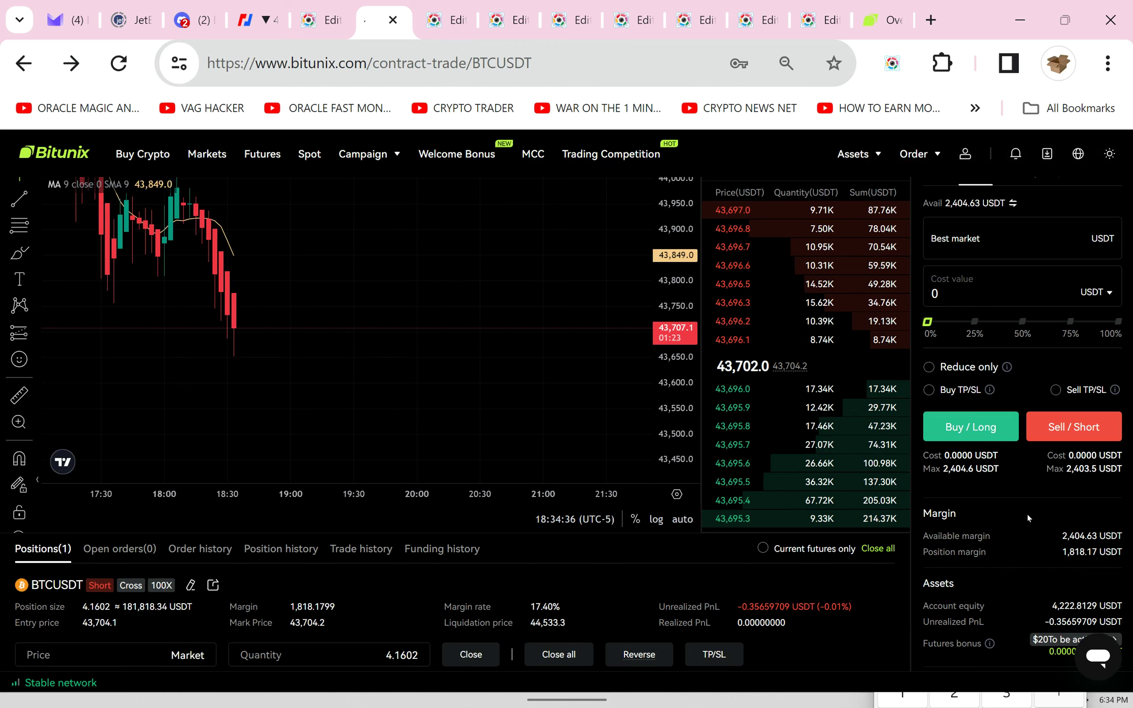
{"action": "scroll", "coordinate": [1027, 514], "scroll_direction": "up", "scroll_amount": 2}
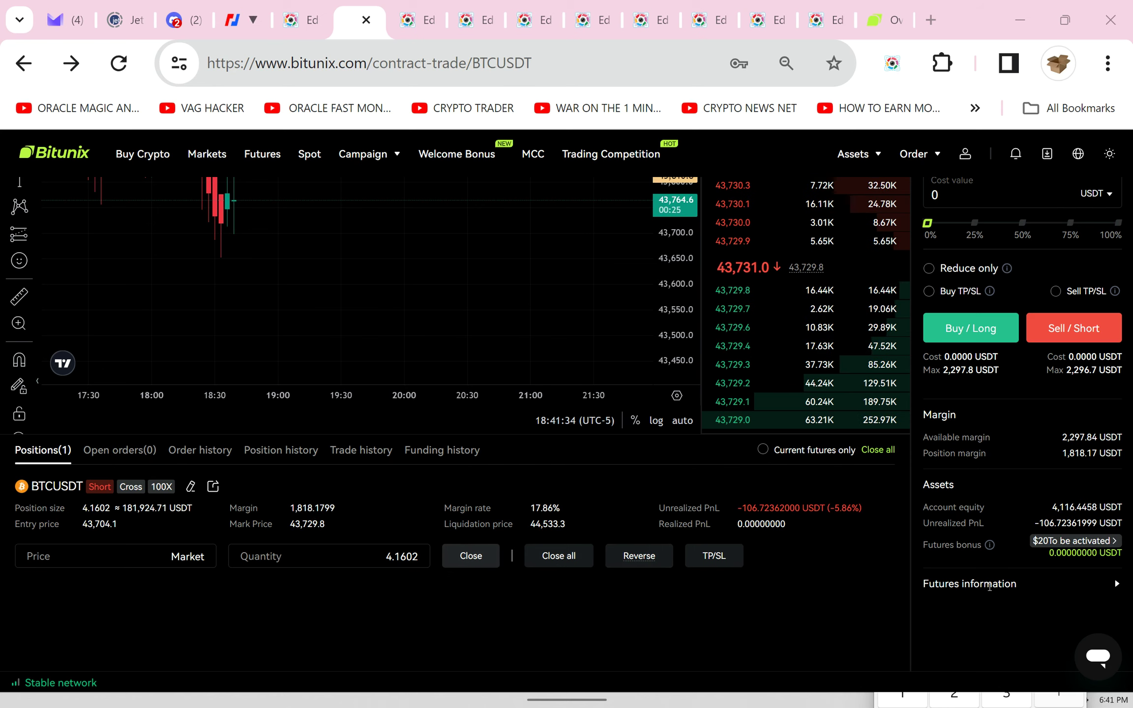
{"action": "scroll", "coordinate": [372, 460], "scroll_direction": "up", "scroll_amount": 2}
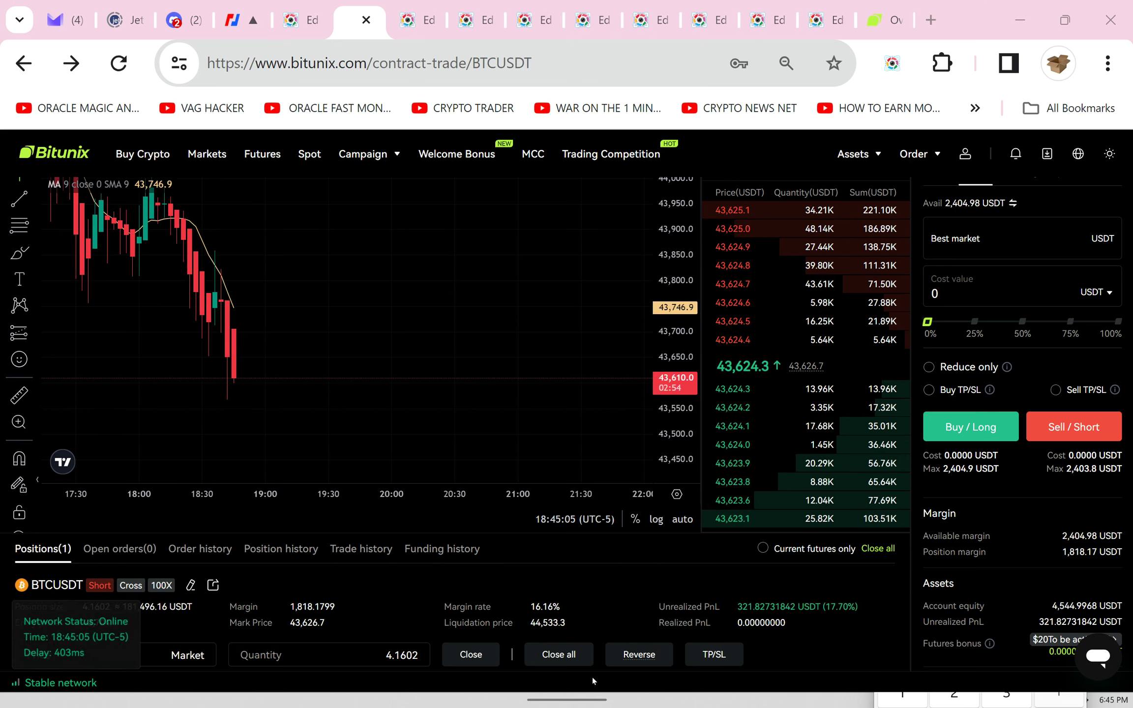
Close the whole BTCUSDT short at market near 43,627 for about 320 USDT profit
{"action": "left_click", "coordinate": [566, 660]}
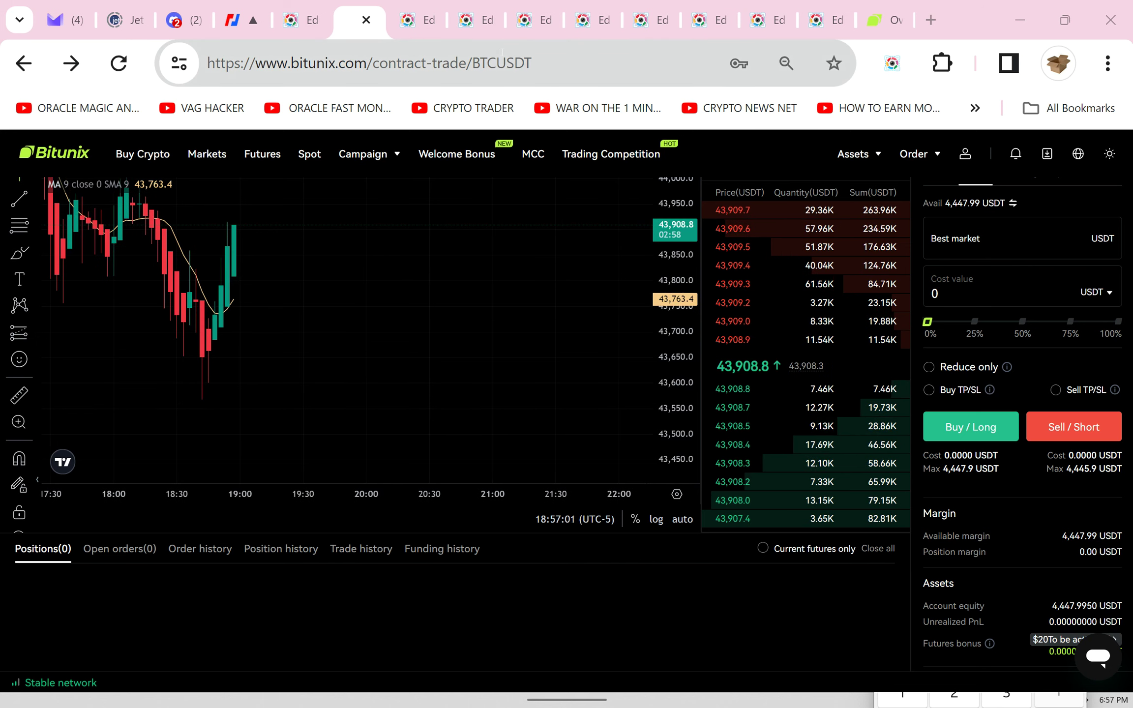
{"action": "left_click_drag", "start_coordinate": [405, 284], "coordinate": [337, 336]}
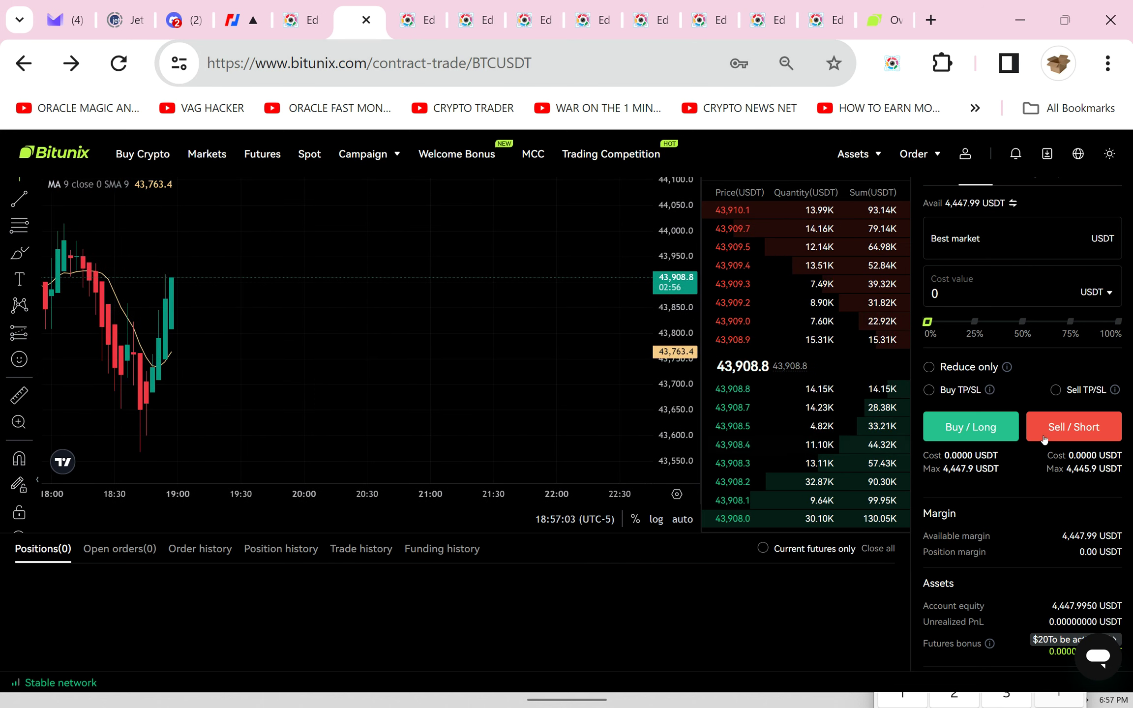
{"action": "scroll", "coordinate": [855, 288], "scroll_direction": "up", "scroll_amount": 2}
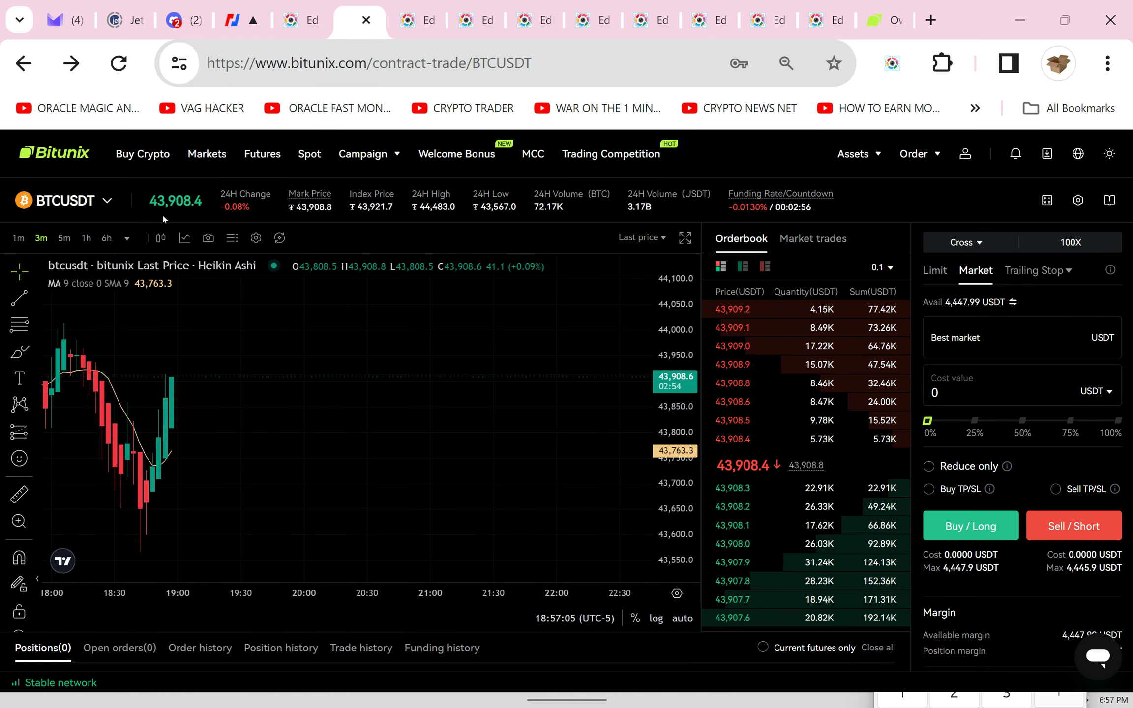
Browse the captured Bitunix screenshots in Screenshot Master, then close them
{"action": "left_click", "coordinate": [420, 13]}
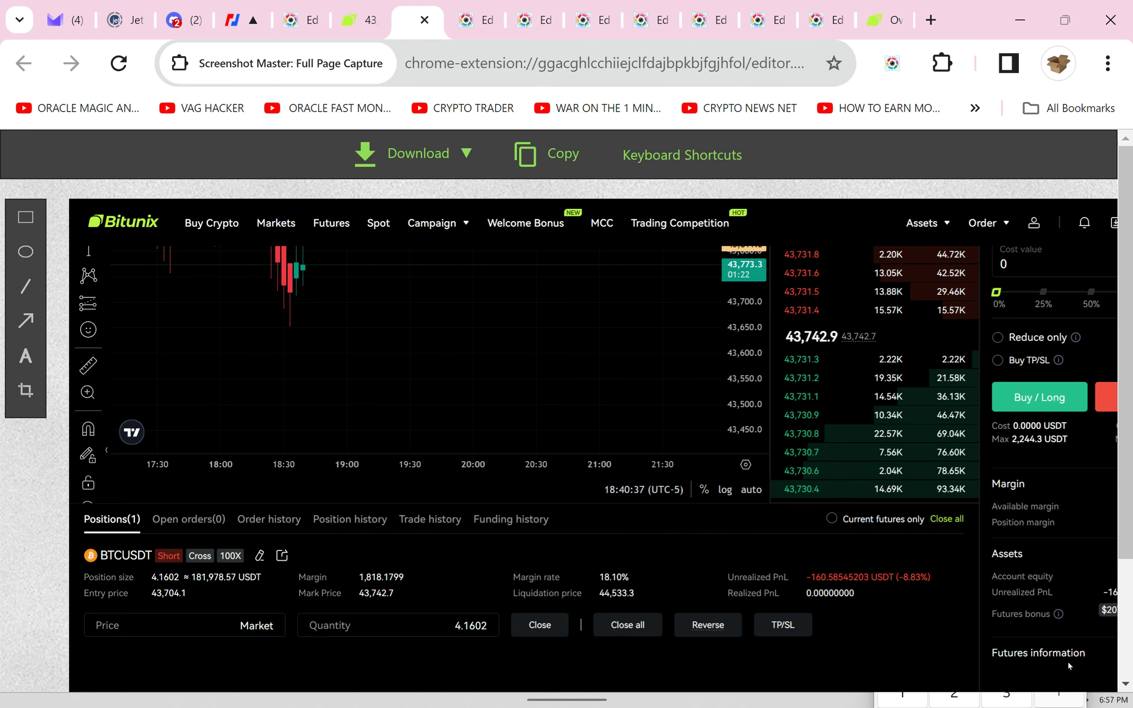
{"action": "key", "text": "ctrl+Tab"}
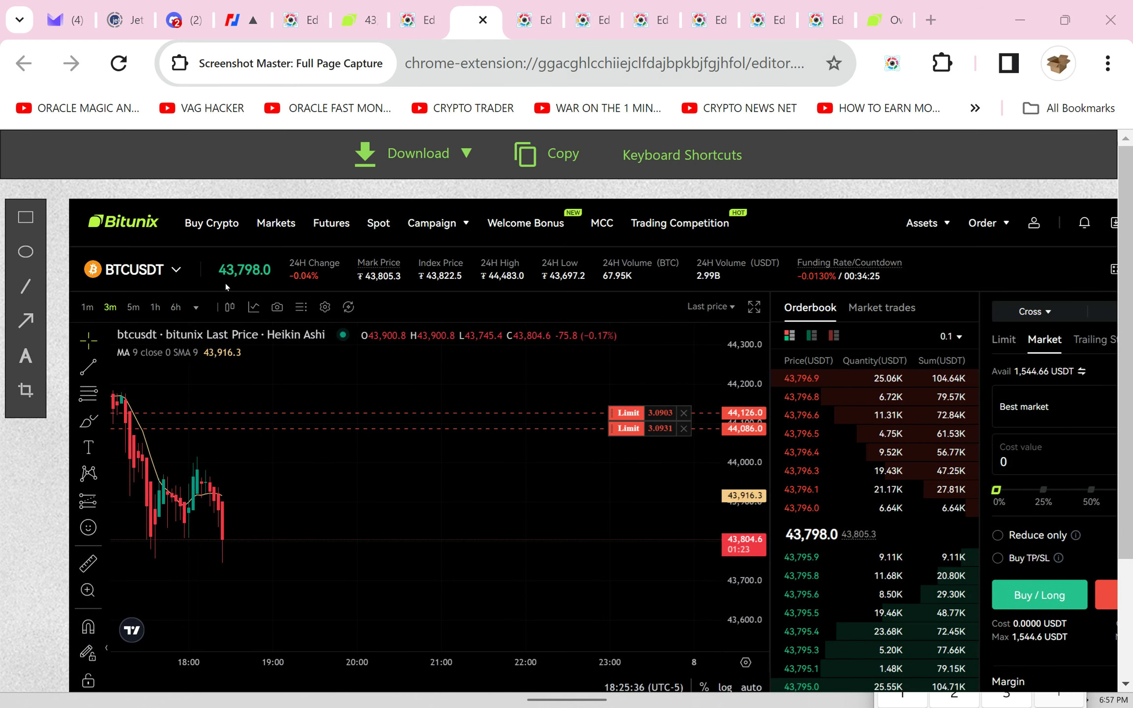
{"action": "scroll", "coordinate": [963, 378], "scroll_direction": "down", "scroll_amount": 2}
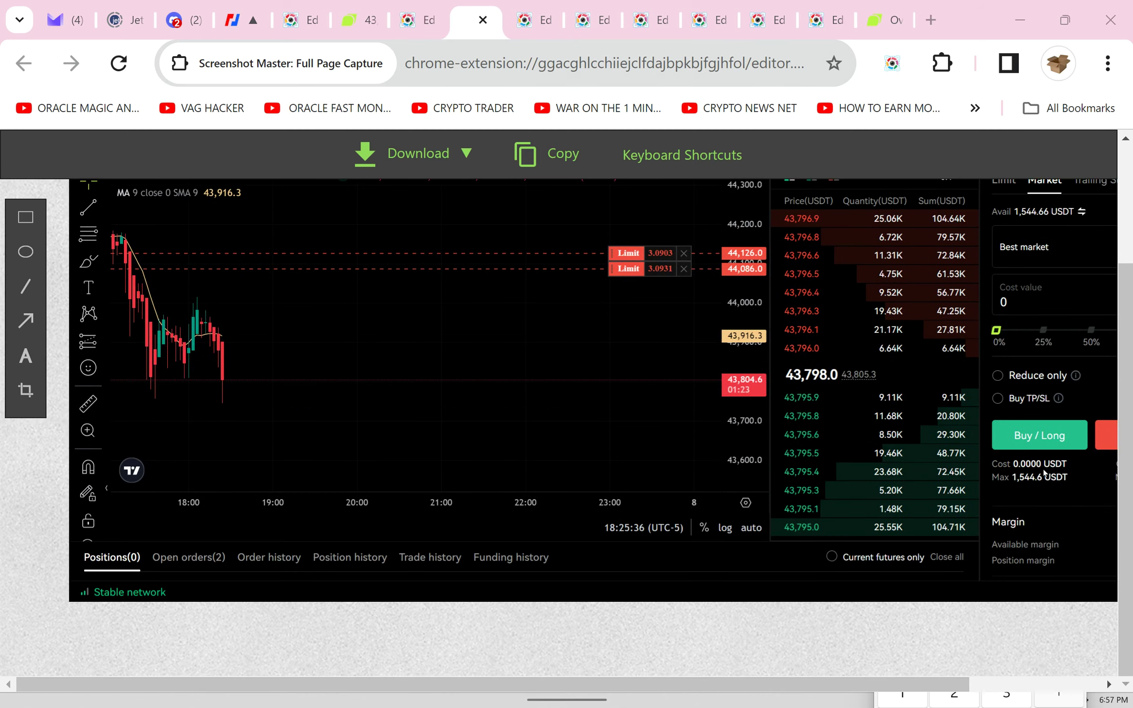
{"action": "scroll", "coordinate": [869, 560], "scroll_direction": "up", "scroll_amount": 2}
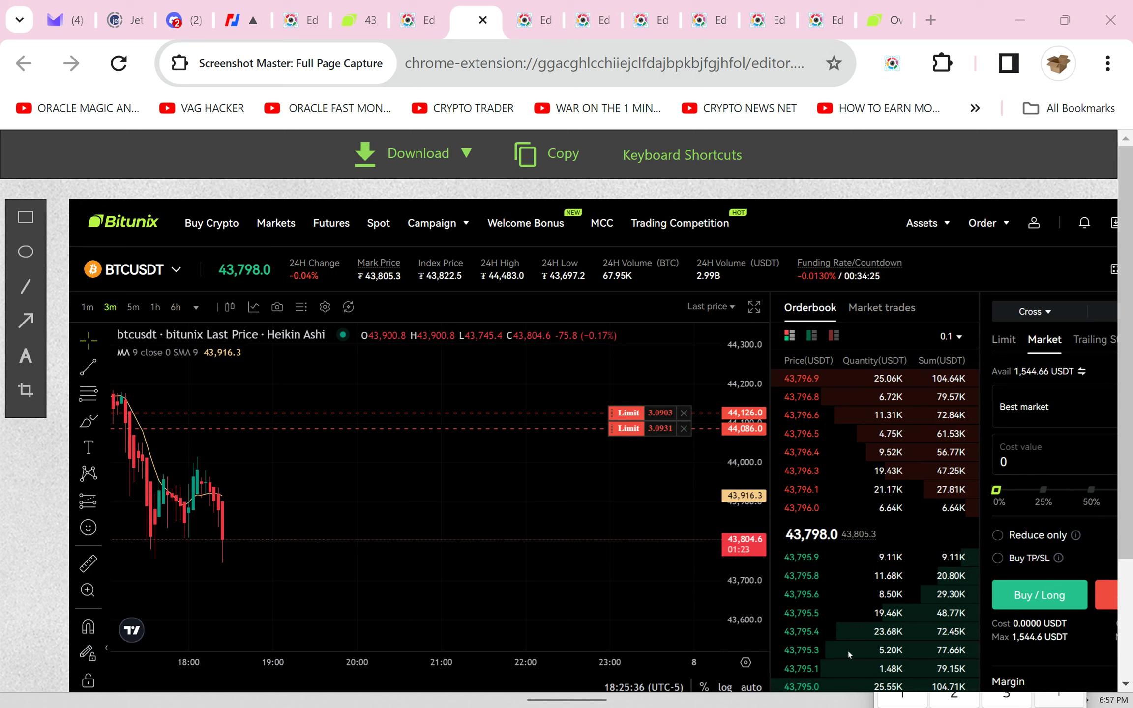
{"action": "key", "text": "ctrl+w"}
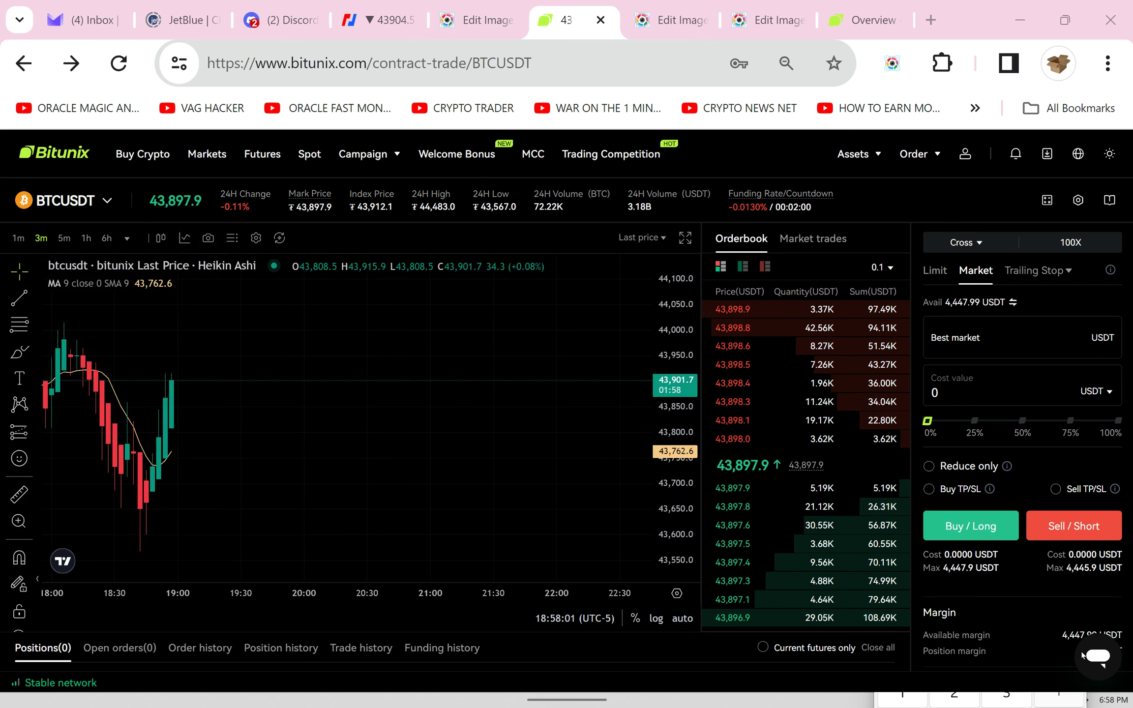
Enter a 500 USDT market cost and capture the BTCUSDT page in Screenshot Master
{"action": "left_click", "coordinate": [18, 238]}
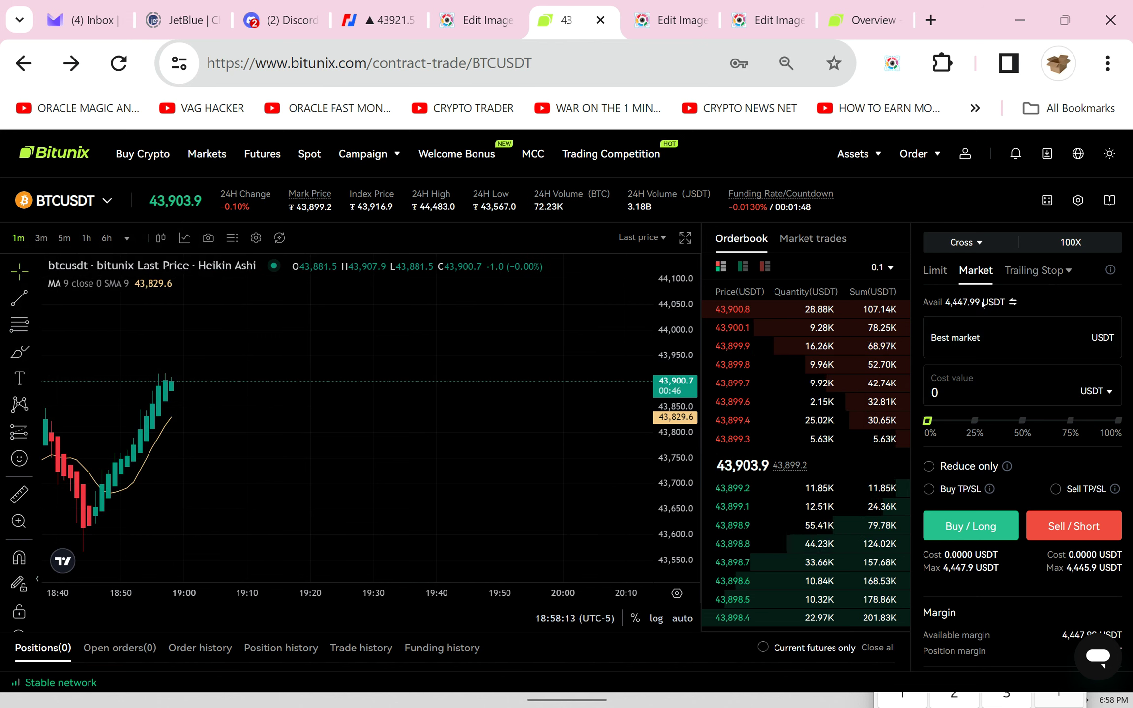
{"action": "left_click", "coordinate": [979, 390]}
{"action": "double_click", "coordinate": [935, 392]}
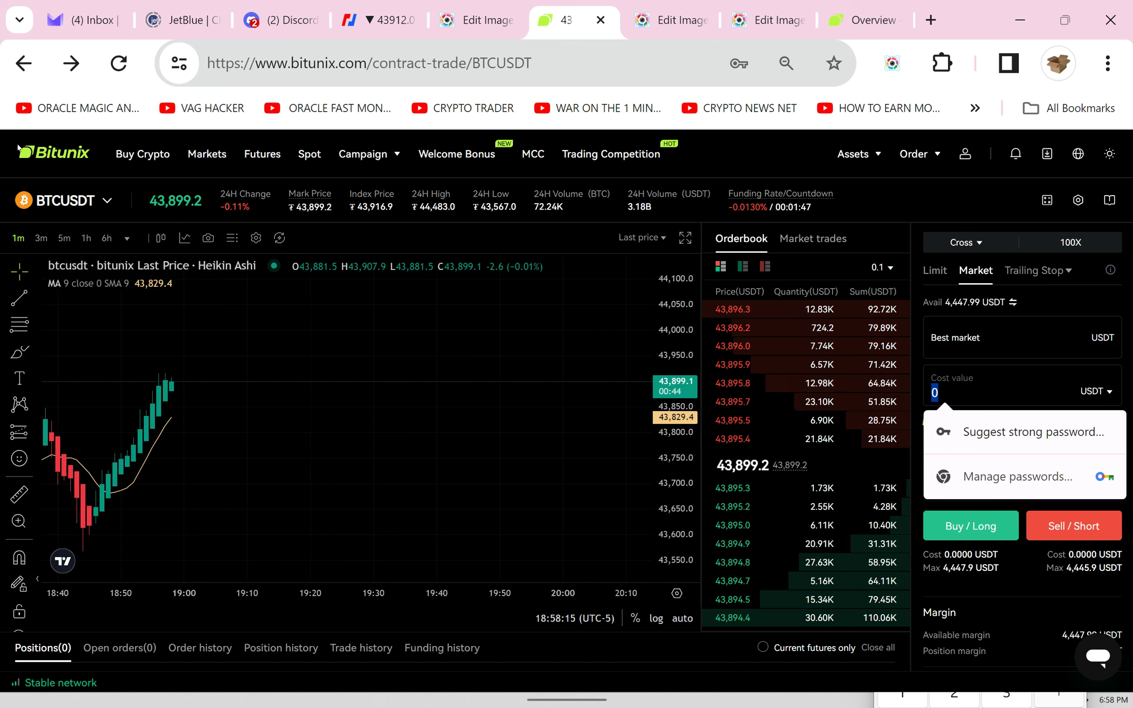
{"action": "left_click", "coordinate": [41, 238]}
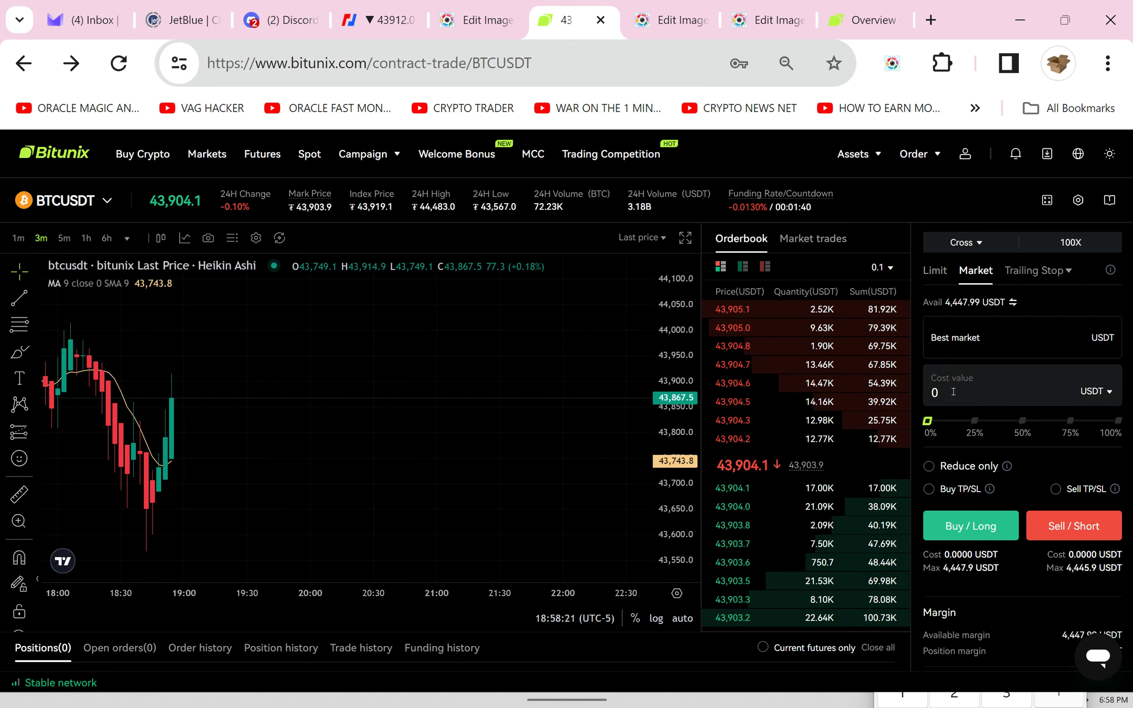
{"action": "left_click", "coordinate": [1038, 389]}
{"action": "type", "text": "5"}
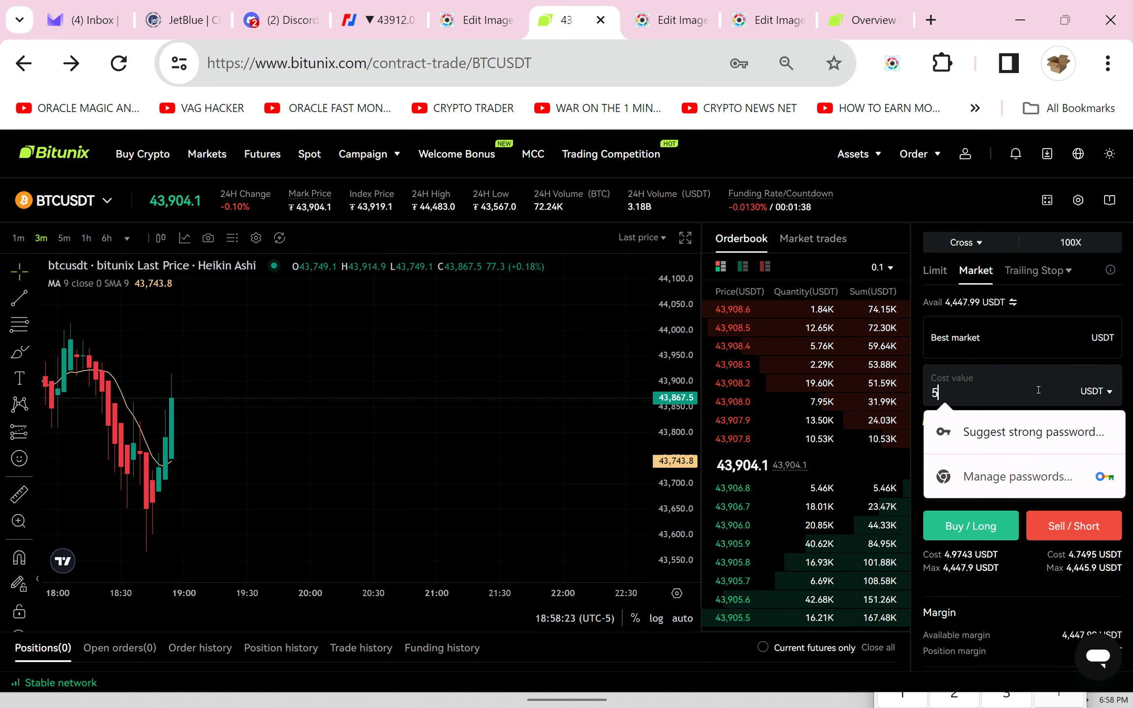
{"action": "type", "text": "00"}
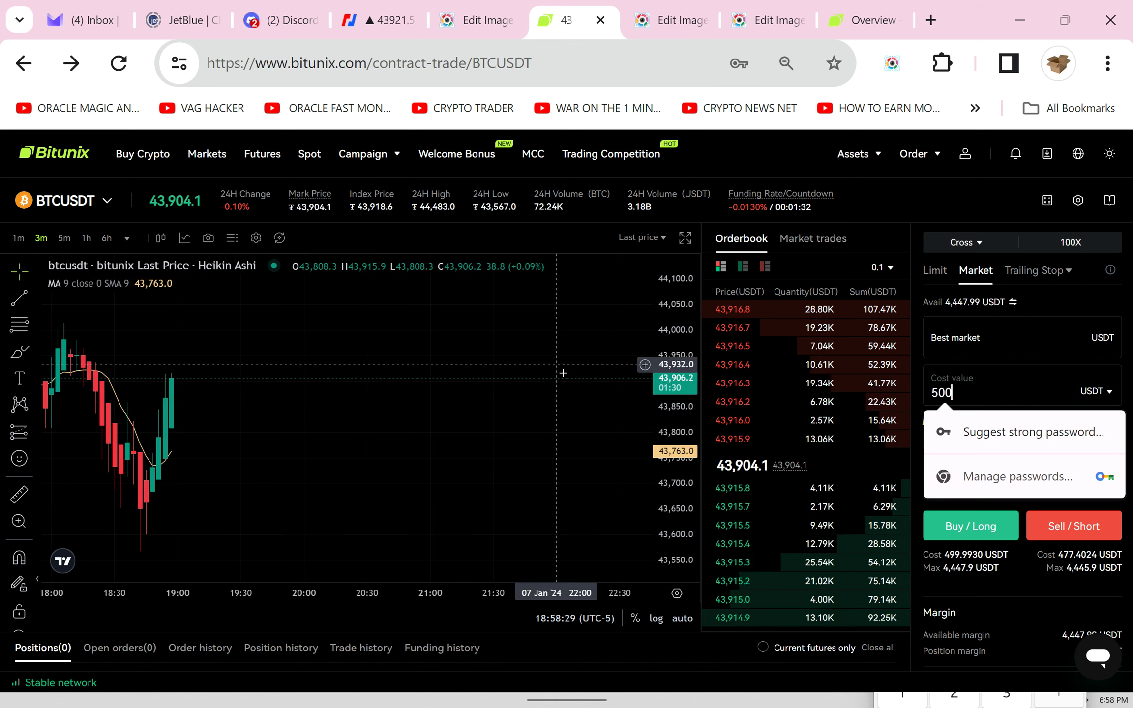
{"action": "left_click", "coordinate": [893, 63]}
{"action": "key", "text": "space"}
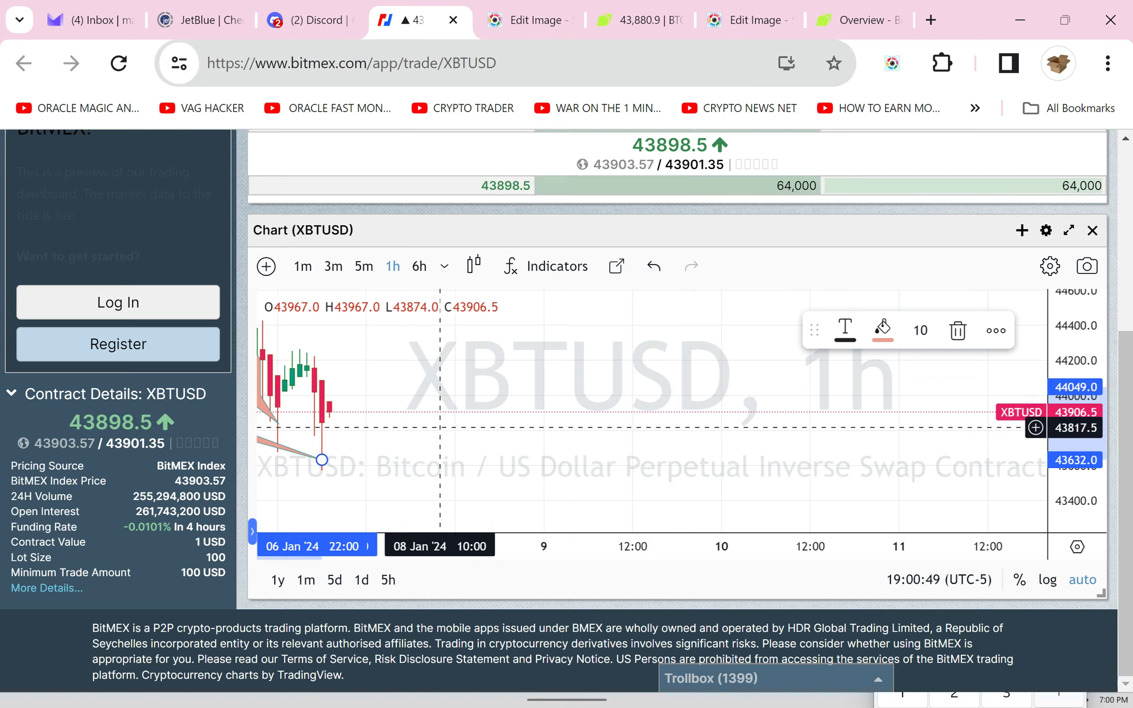
Review BitMEX's XBTUSD chart on 3m, 1m and 1h candles, then go to Discord testimonials
{"action": "left_click", "coordinate": [440, 428]}
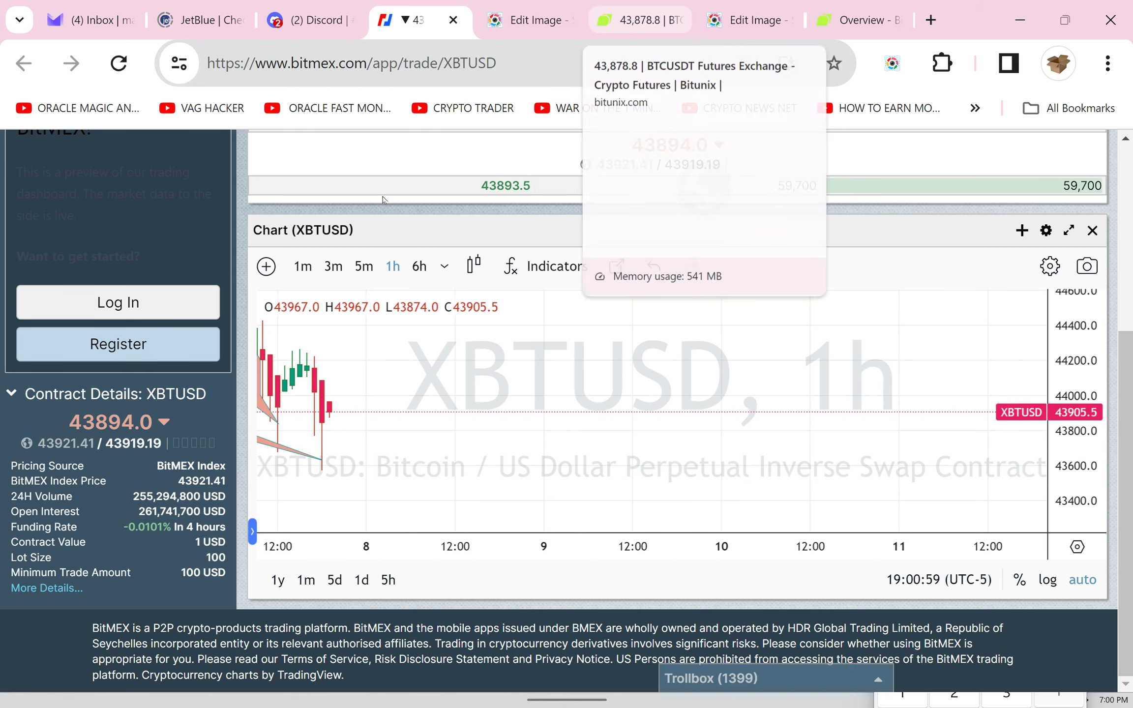
{"action": "left_click", "coordinate": [334, 266]}
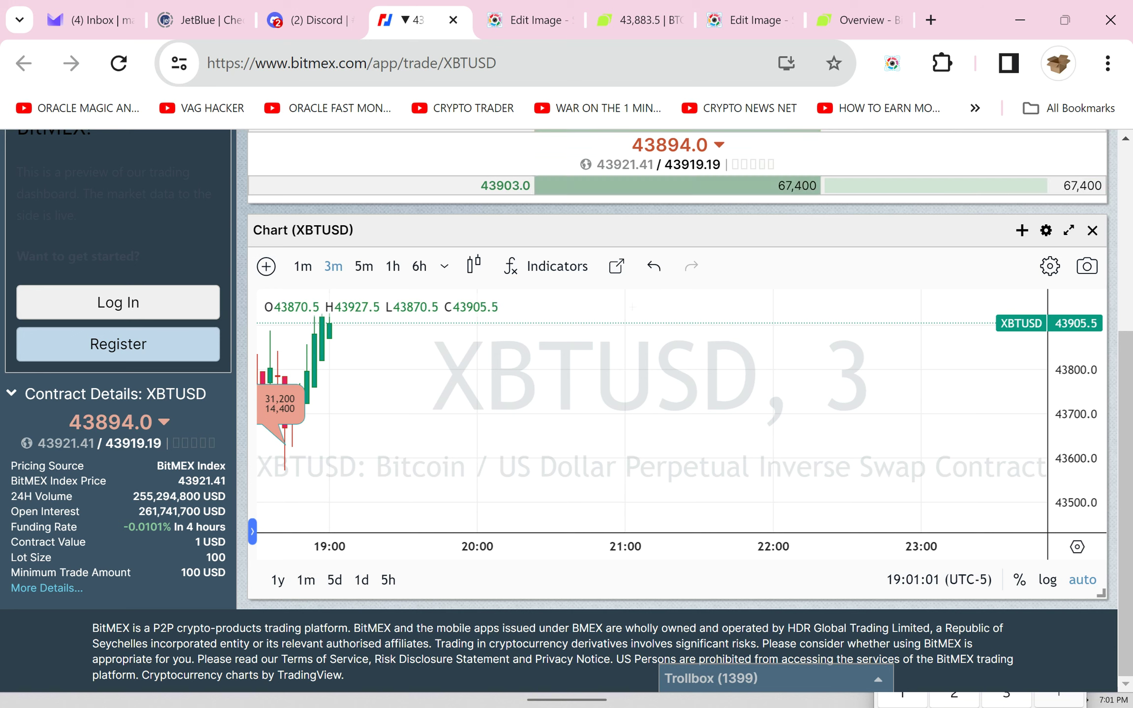
{"action": "left_click", "coordinate": [302, 265]}
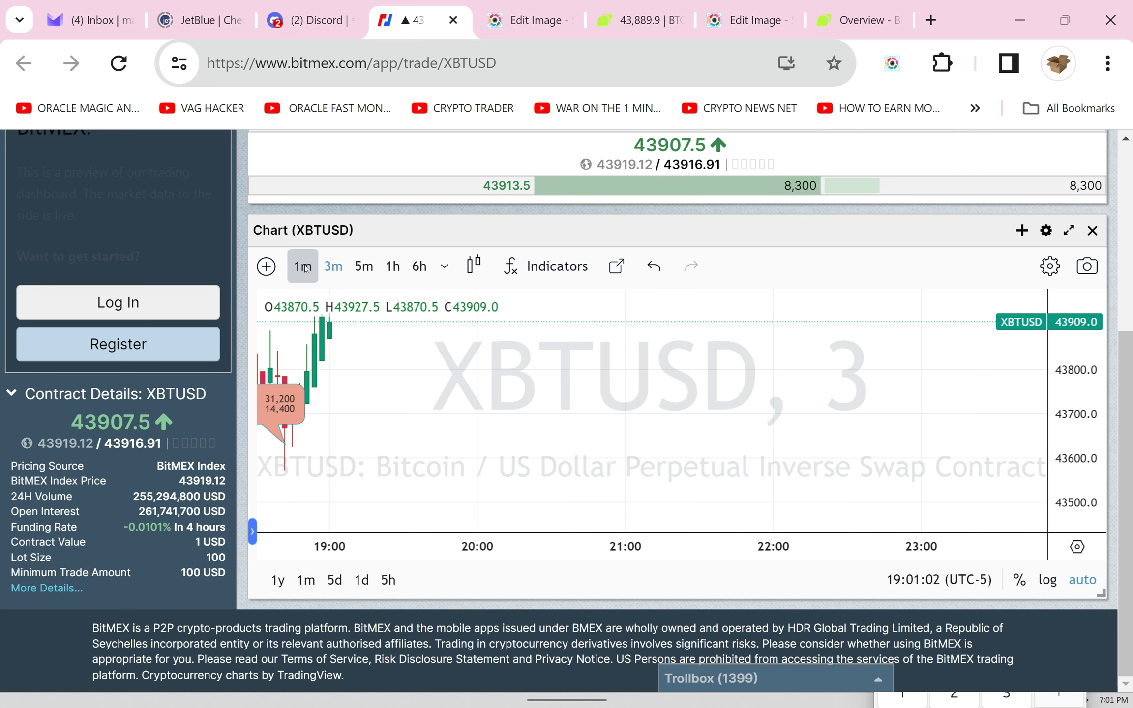
{"action": "left_click", "coordinate": [334, 266]}
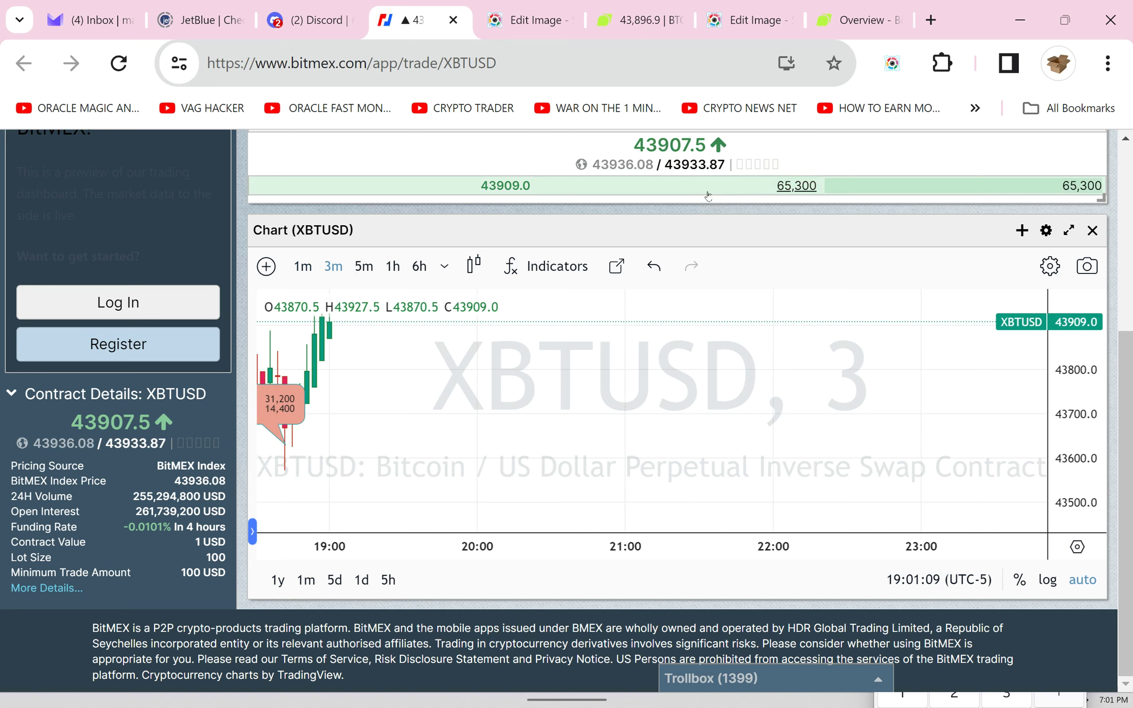
{"action": "left_click", "coordinate": [393, 266]}
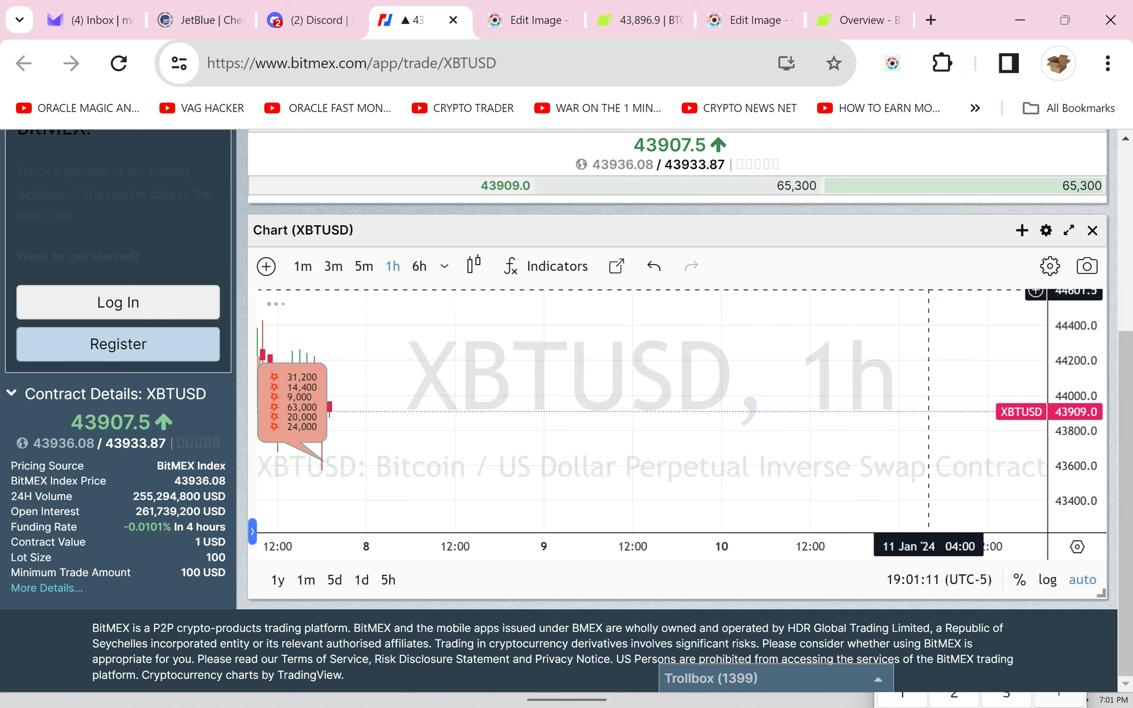
{"action": "left_click", "coordinate": [321, 459]}
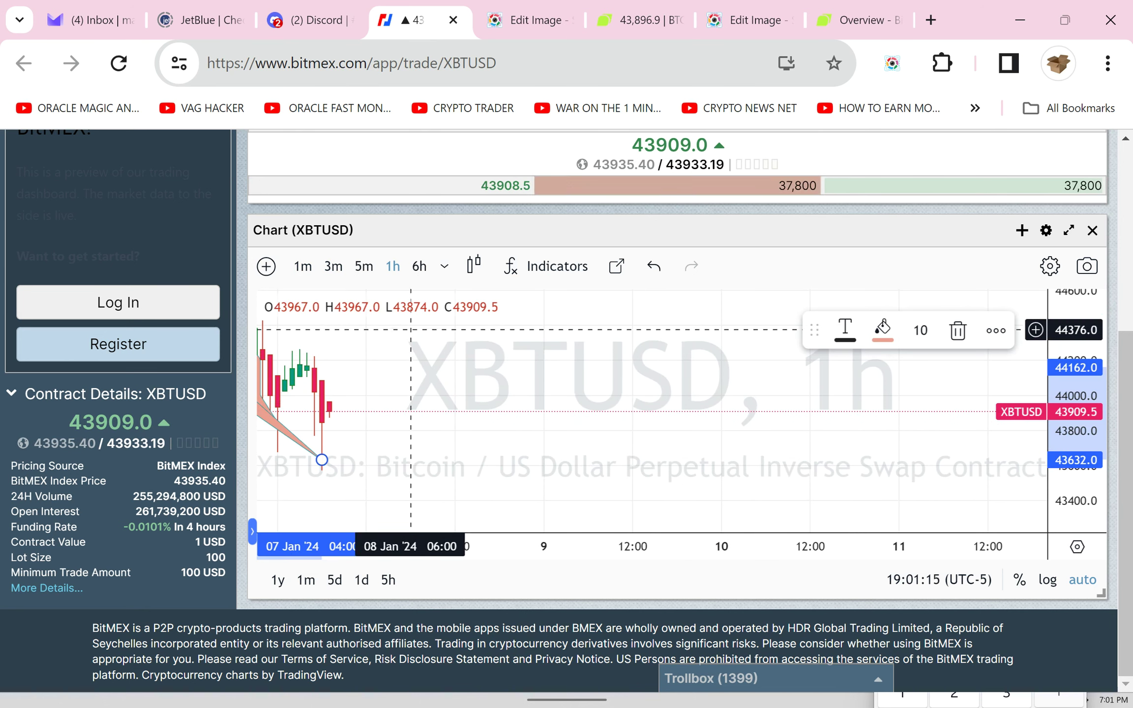
{"action": "left_click", "coordinate": [333, 266]}
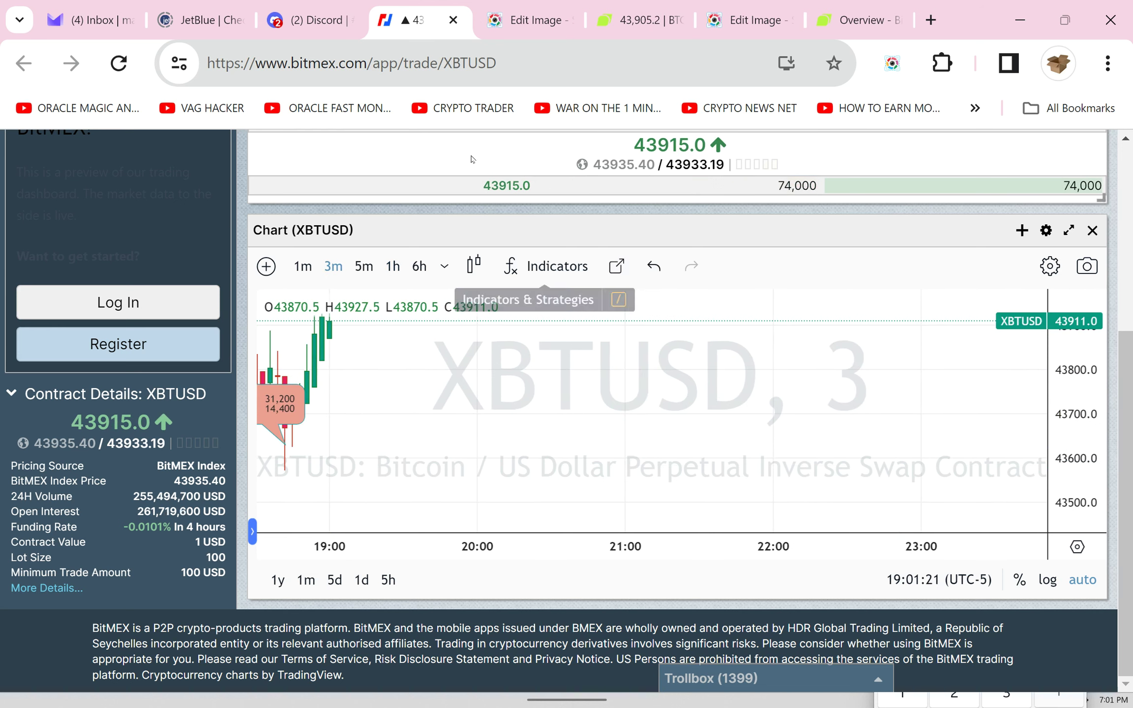
{"action": "left_click", "coordinate": [295, 19]}
{"action": "scroll", "coordinate": [893, 495], "scroll_direction": "down", "scroll_amount": 3}
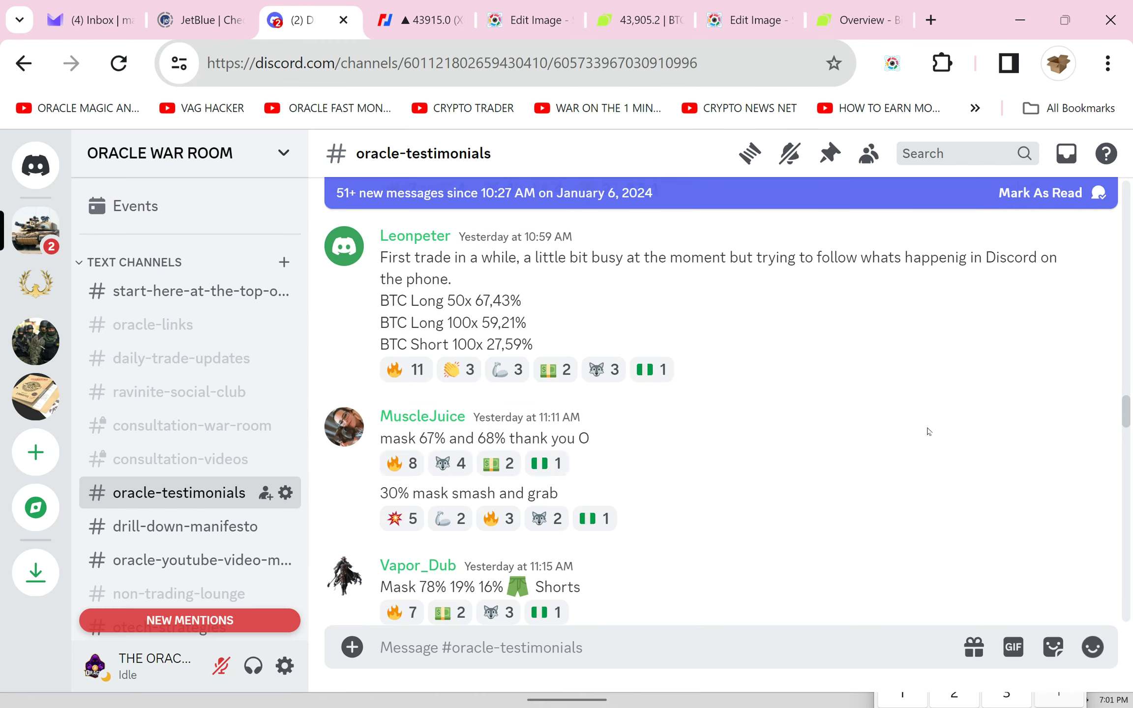
Dismiss a testimonial's options and return to BitMEX's XBTUSD chart on one-minute candles
{"action": "left_click", "coordinate": [1088, 222]}
{"action": "mouse_move", "coordinate": [951, 558]}
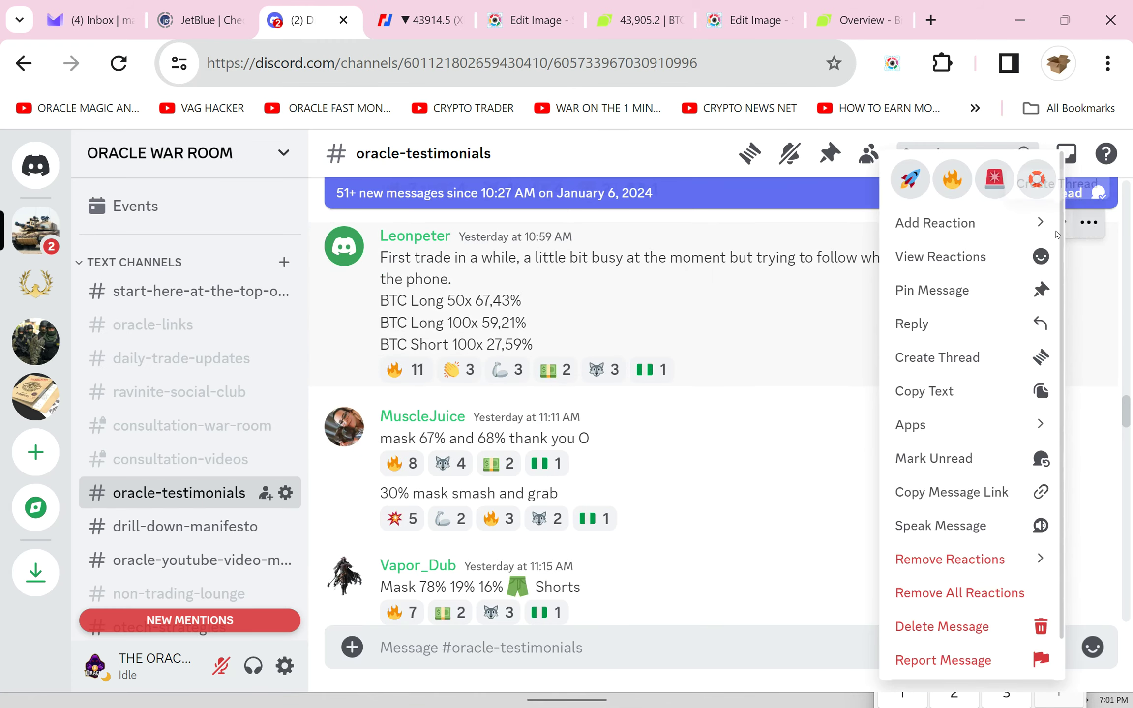
{"action": "left_click", "coordinate": [948, 529]}
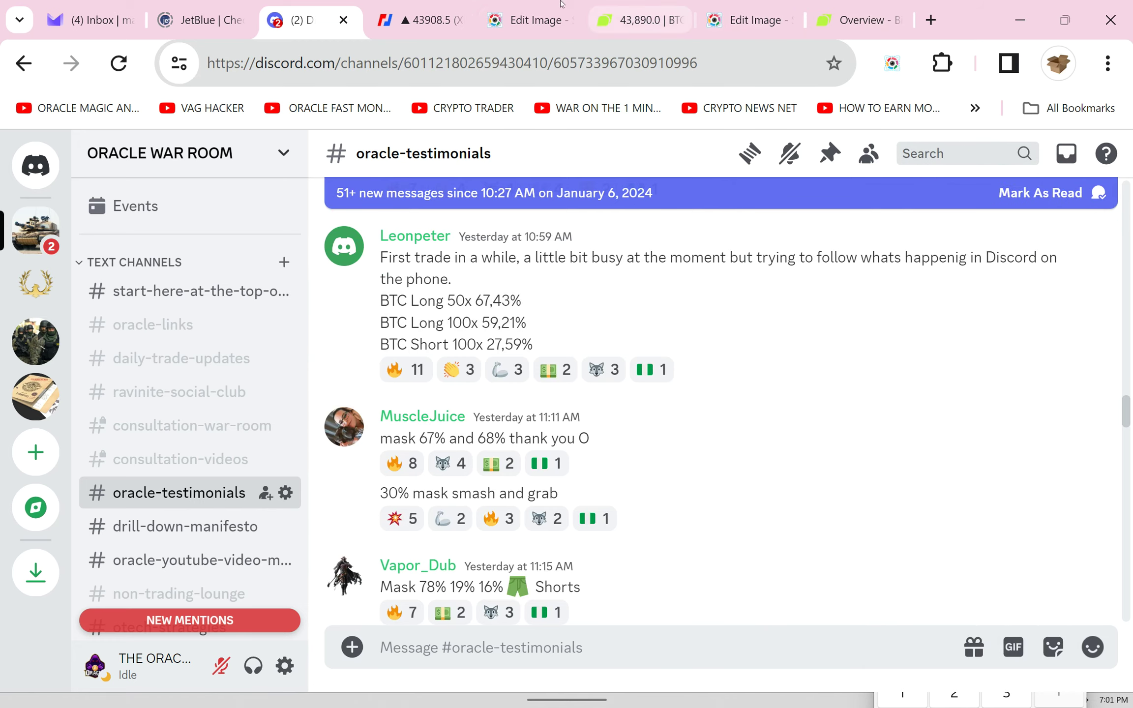
{"action": "left_click", "coordinate": [419, 20]}
{"action": "left_click", "coordinate": [305, 266]}
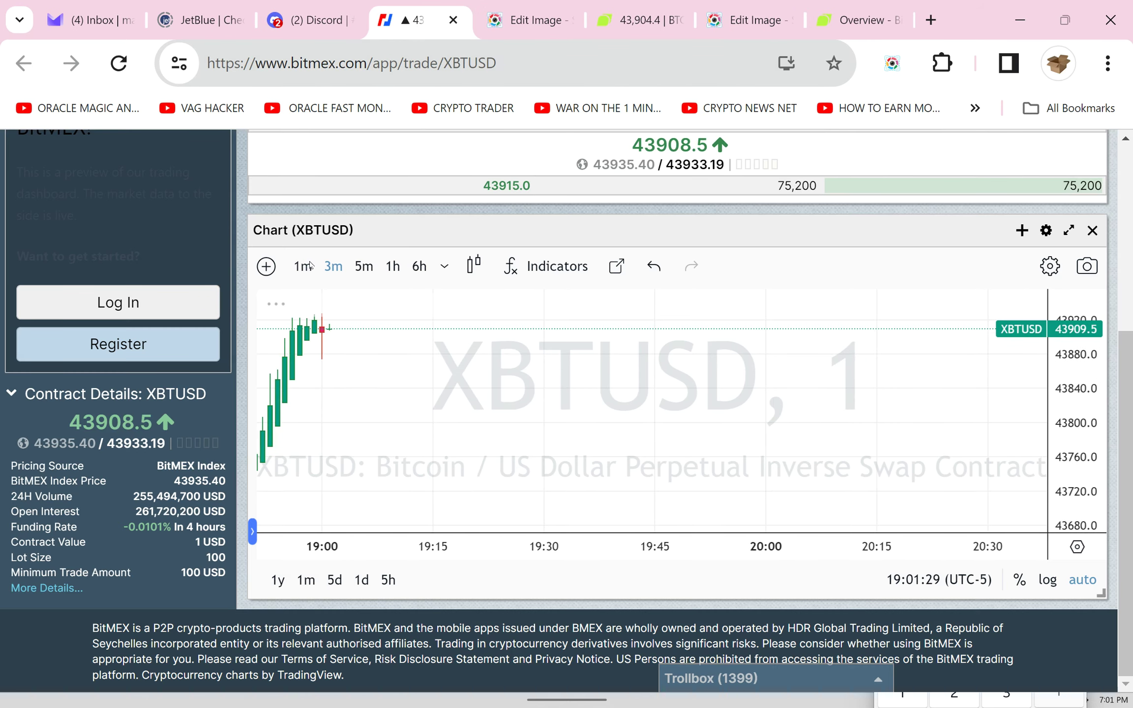
Back on Bitunix, toggle the chart 1m then 3m and set market cost to 1,500 USDT
{"action": "left_click", "coordinate": [620, 17]}
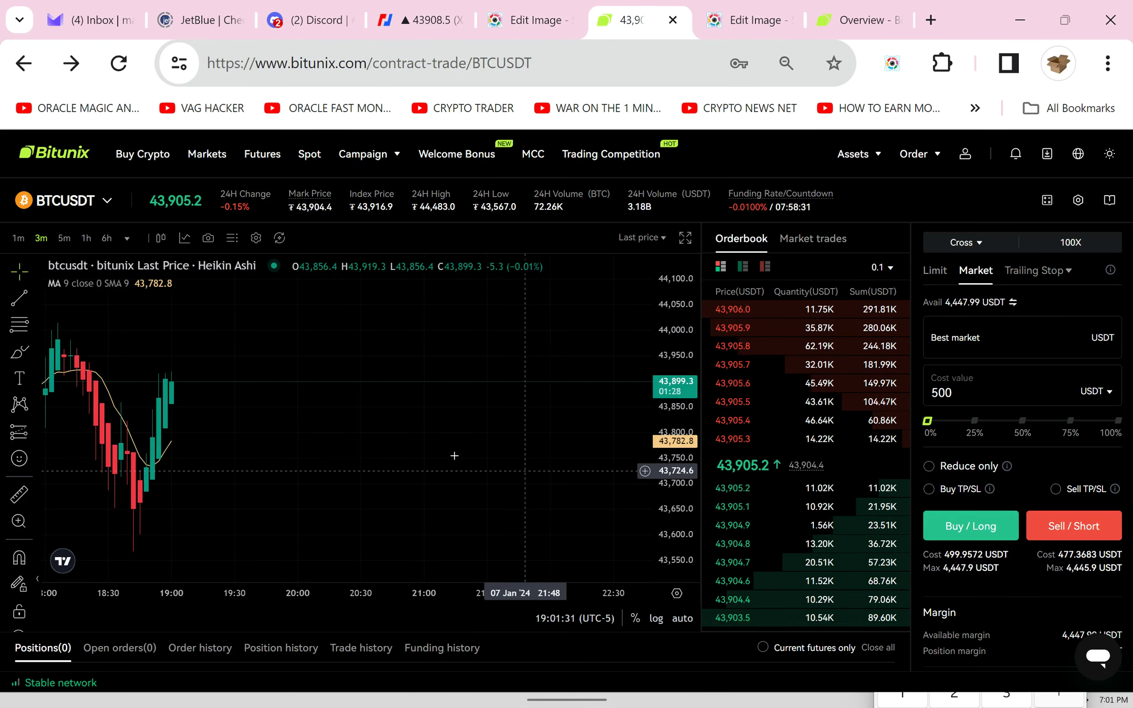
{"action": "left_click", "coordinate": [22, 240]}
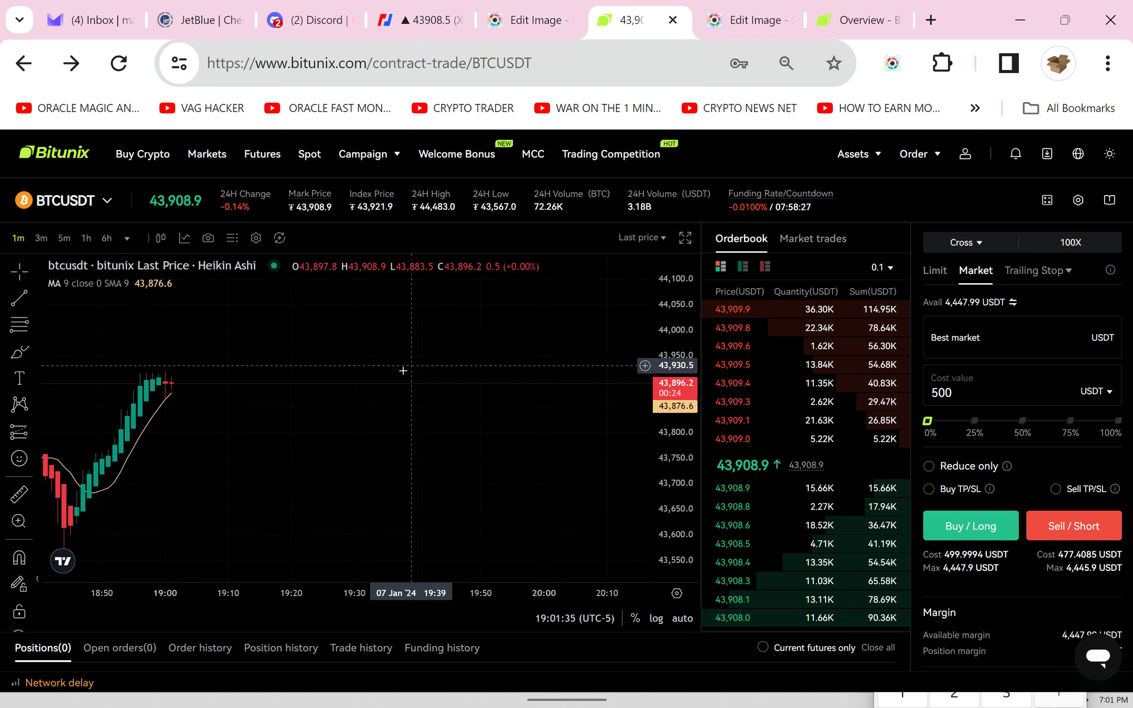
{"action": "left_click", "coordinate": [45, 240]}
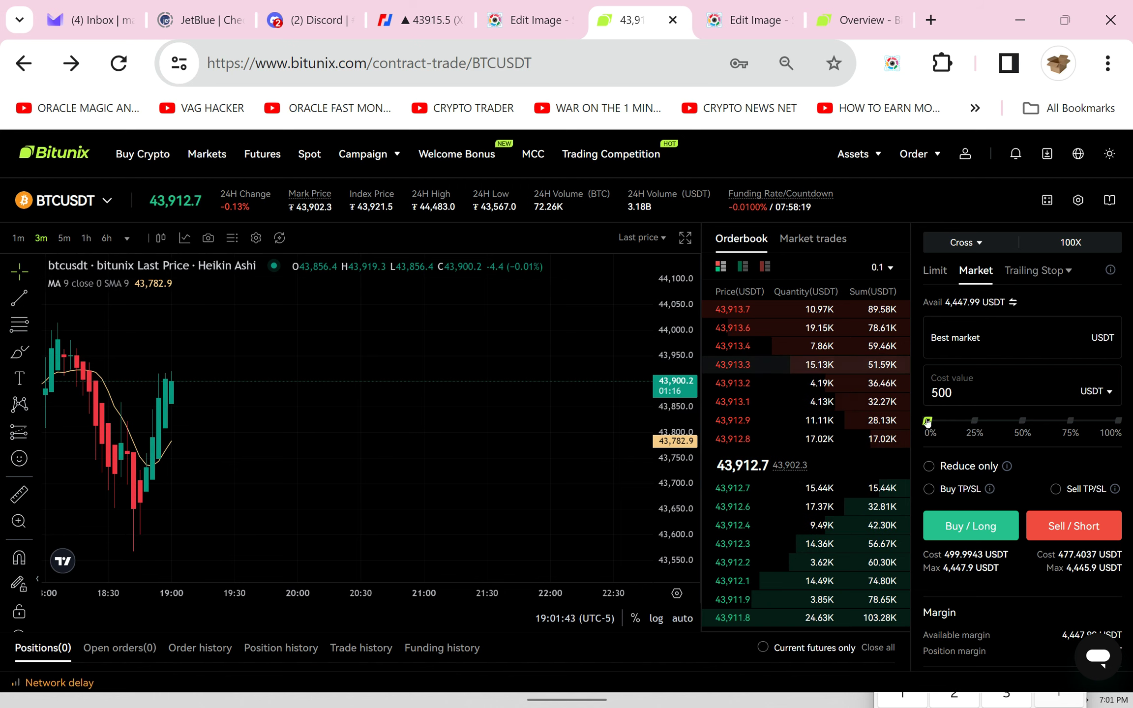
{"action": "left_click", "coordinate": [935, 395]}
{"action": "type", "text": "1,"}
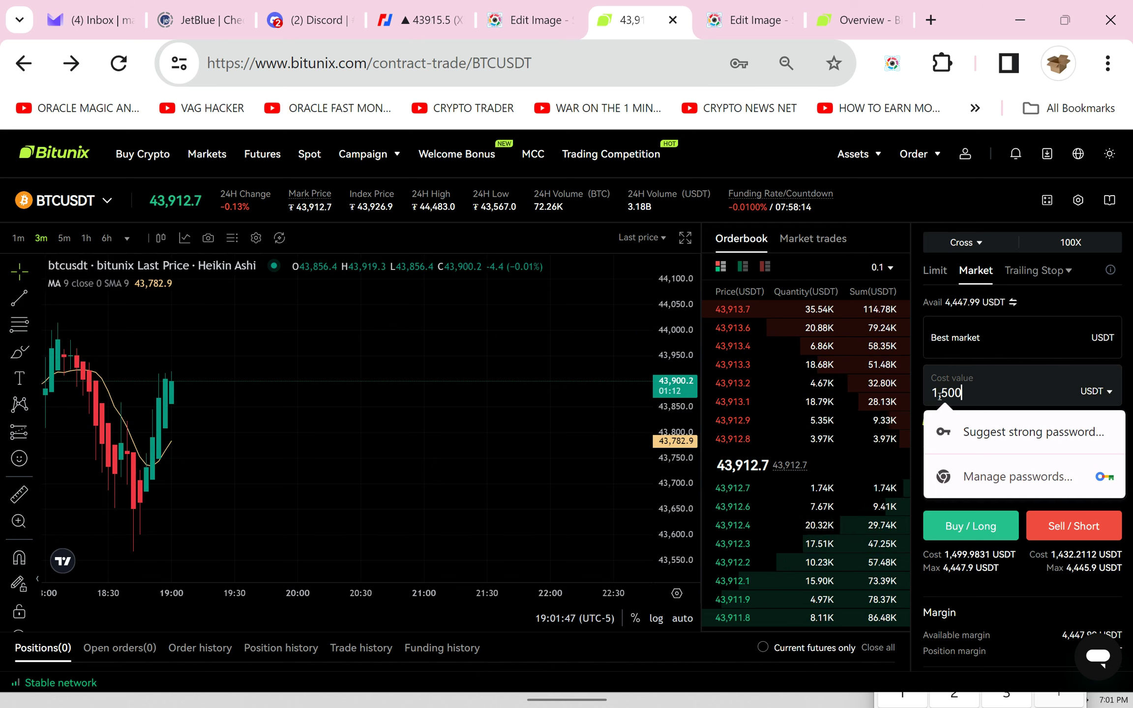
{"action": "left_click", "coordinate": [488, 324]}
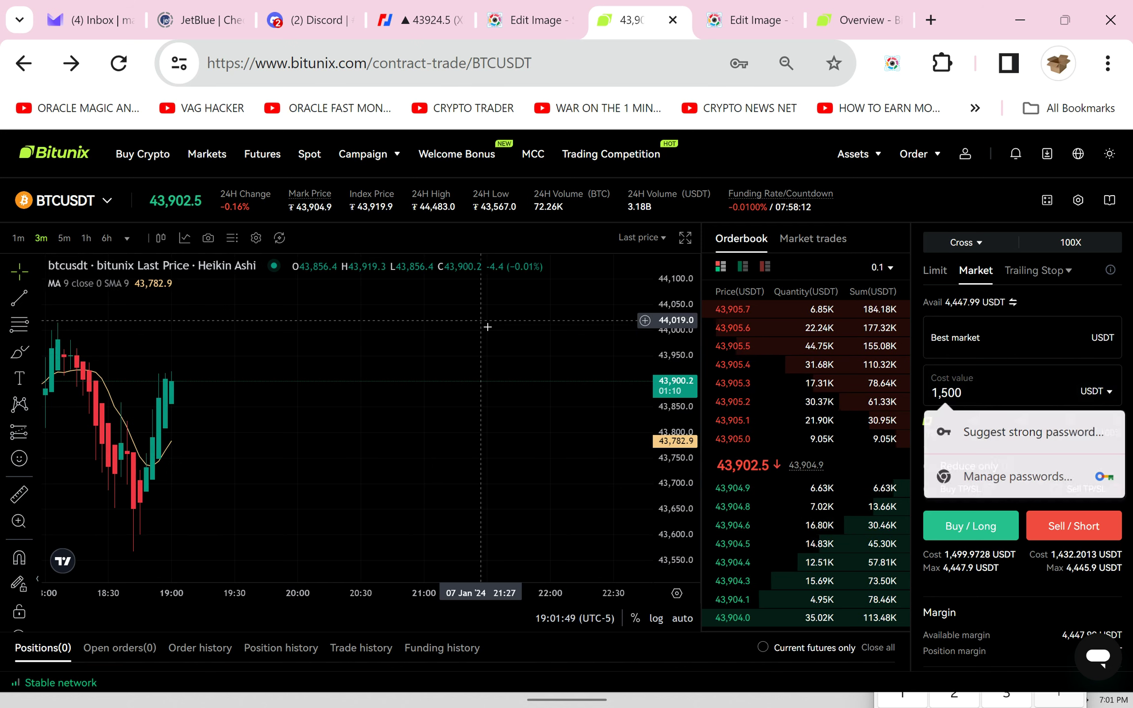